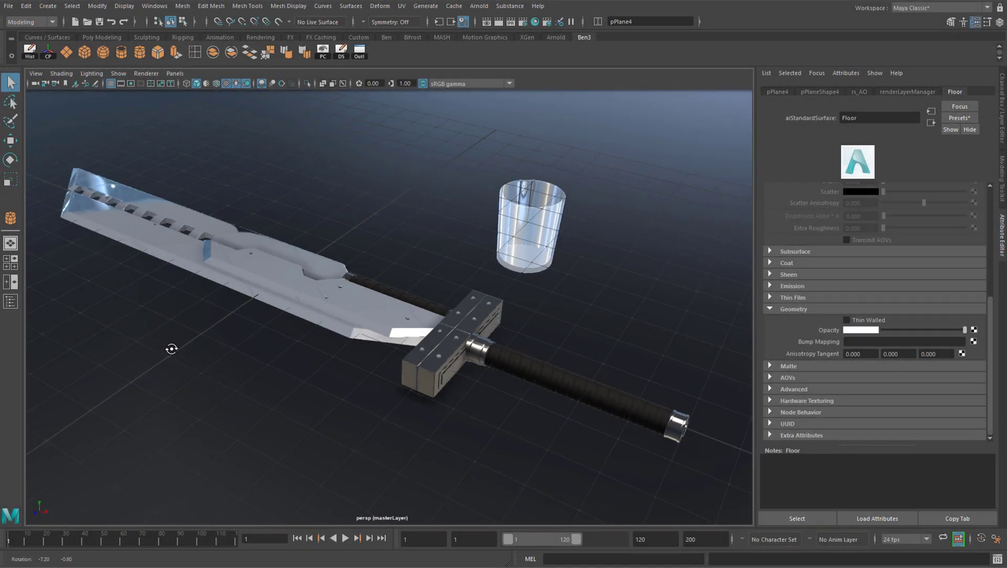
Switch to the untextured sword scene and assign a new Arnold aiStandardSurface material to the blade pieces and the rivets together.
mouse_move(171, 349)
alt+mouse_down()
mouse_move(180, 349)
mouse_move(137, 347)
mouse_move(210, 346)
mouse_move(164, 346)
alt+mouse_up()
key(alt+Tab)
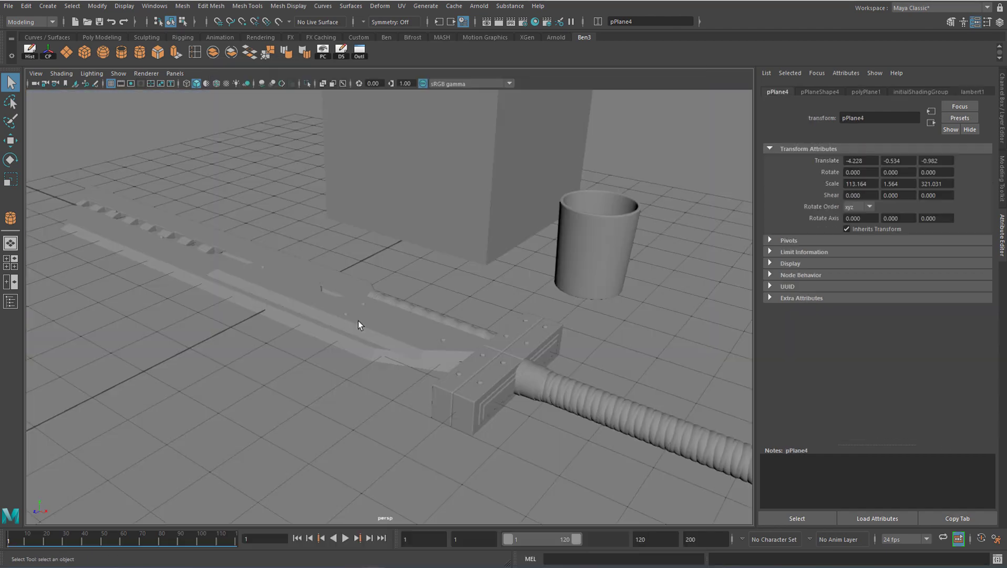
click(385, 330)
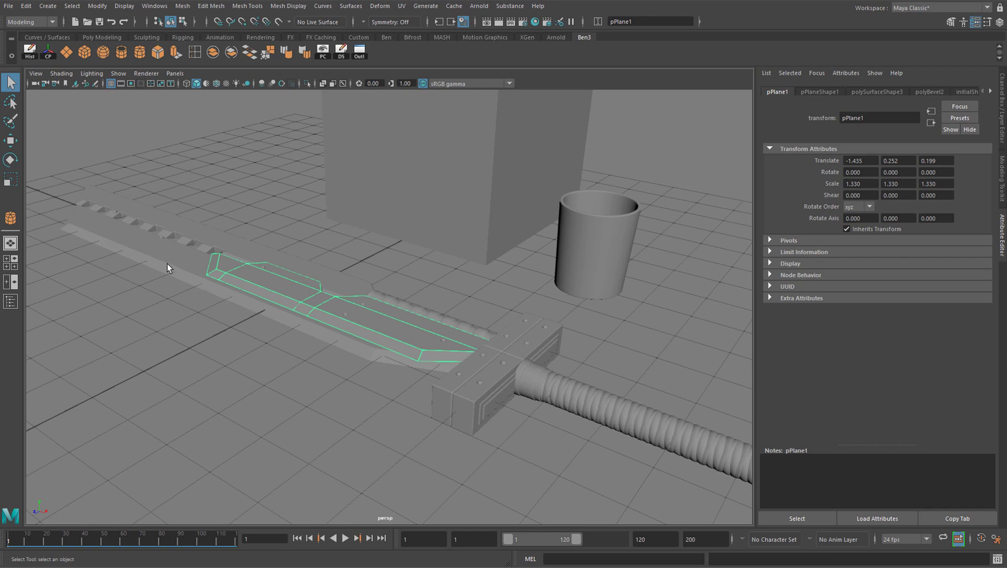
alt+drag(241, 274, 217, 229)
shift+click(217, 229)
shift+click(339, 247)
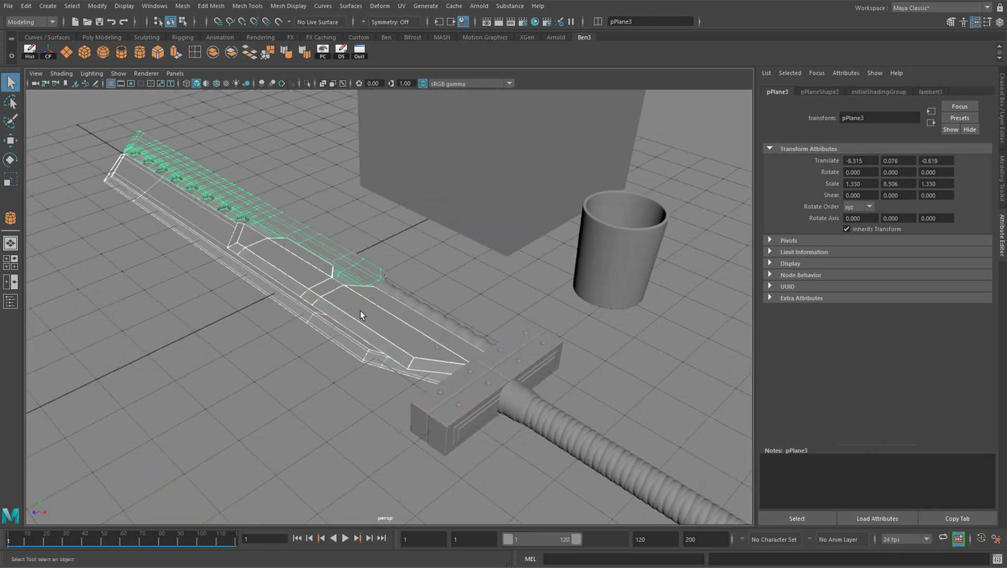
alt+right_drag(360, 310, 409, 337)
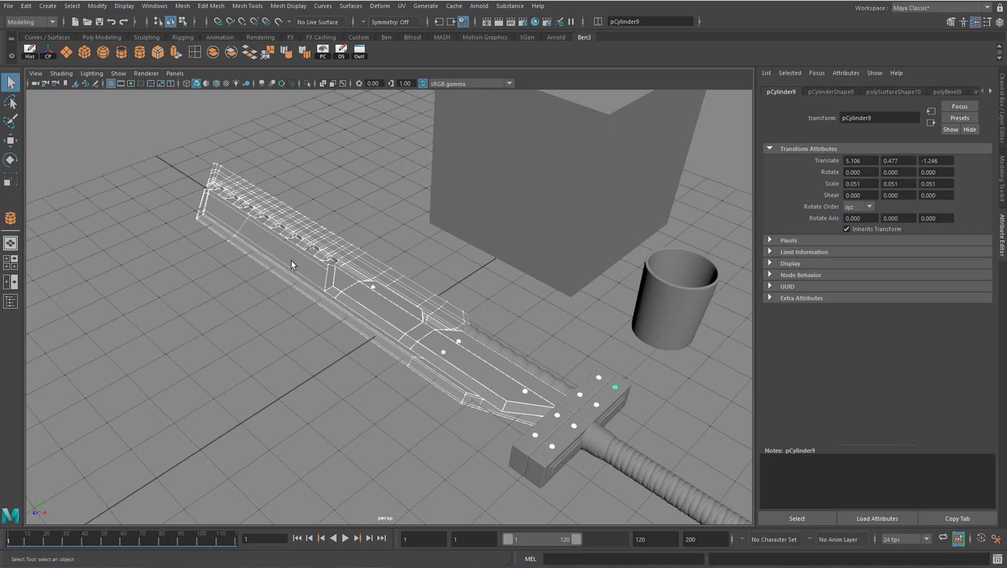
right_click(269, 246)
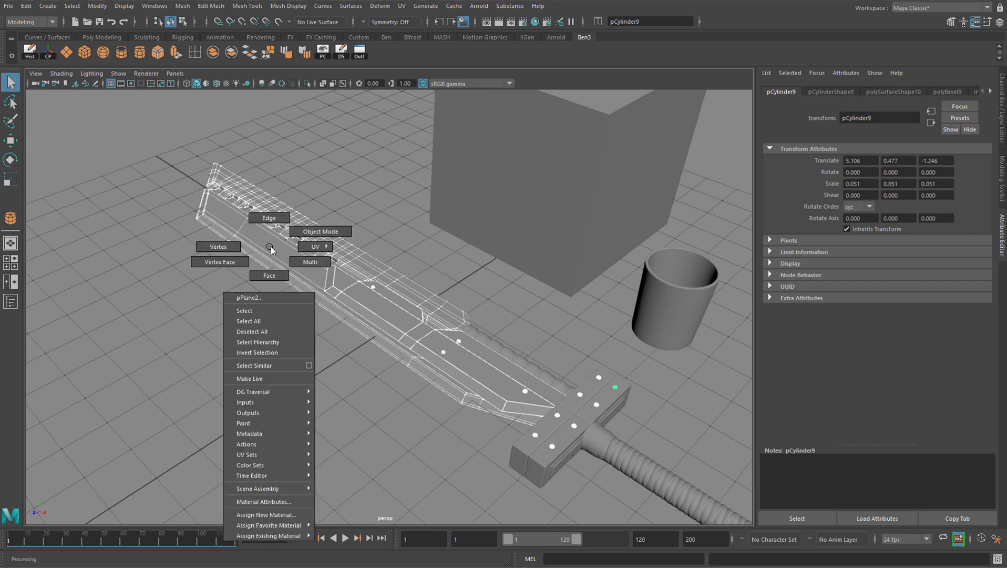
click(301, 515)
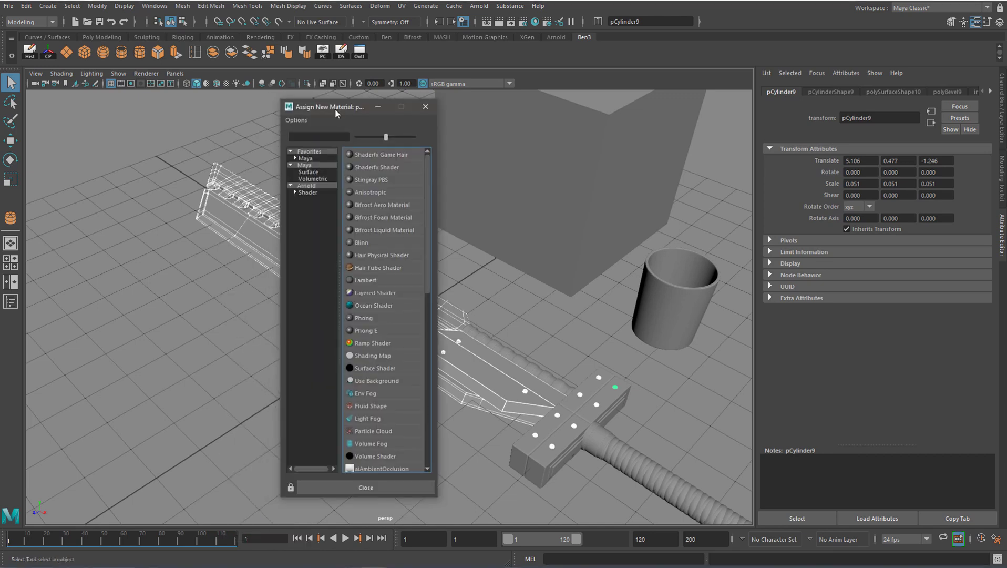
click(309, 199)
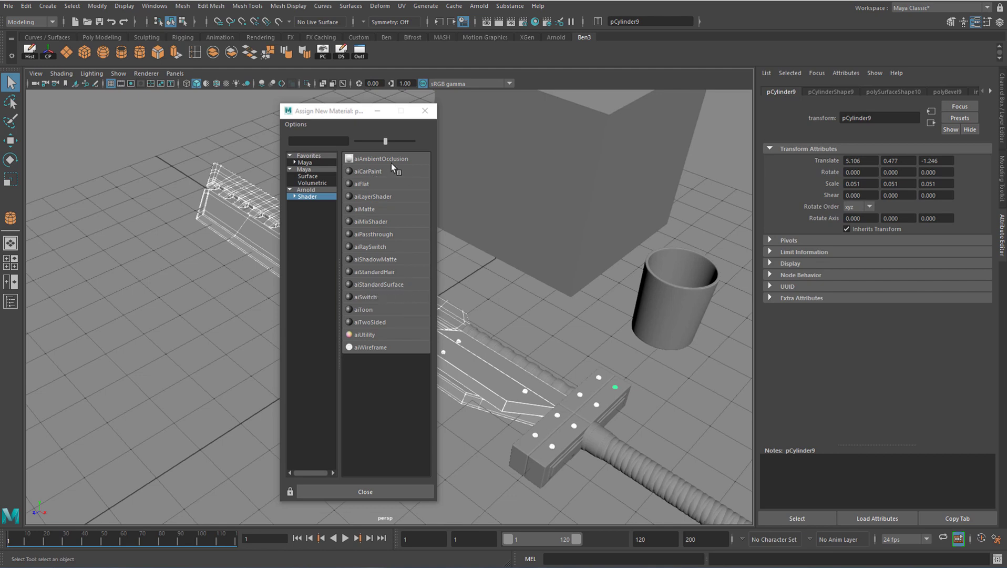
click(375, 284)
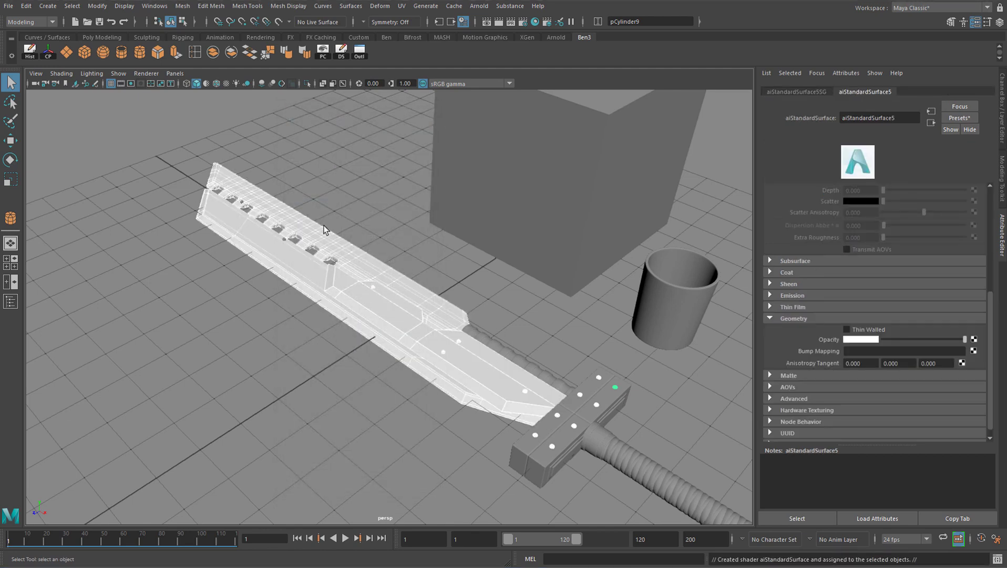
Assign the existing aiStandardSurface5 material to the two remaining rivets beside the row of blade notches.
click(329, 198)
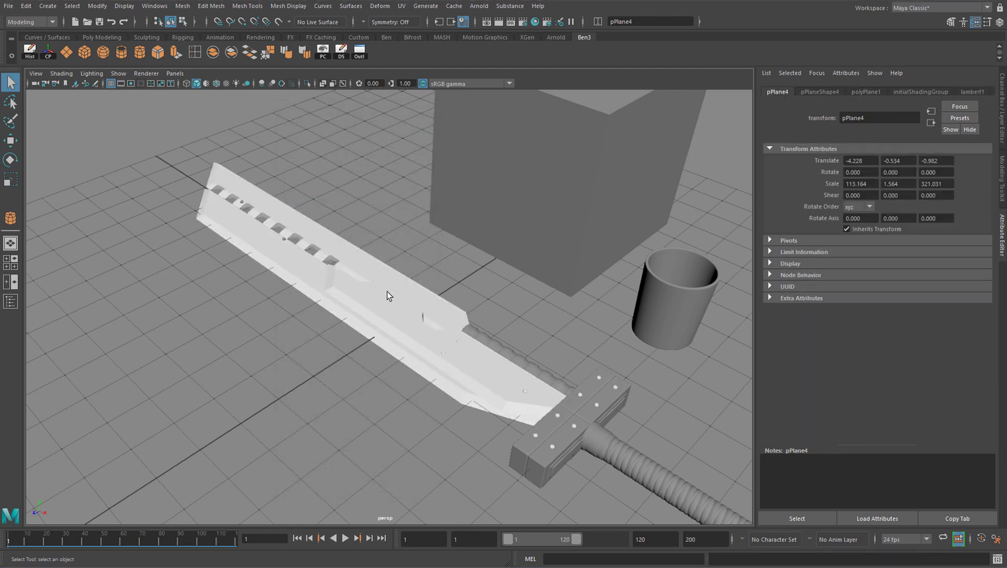
click(281, 239)
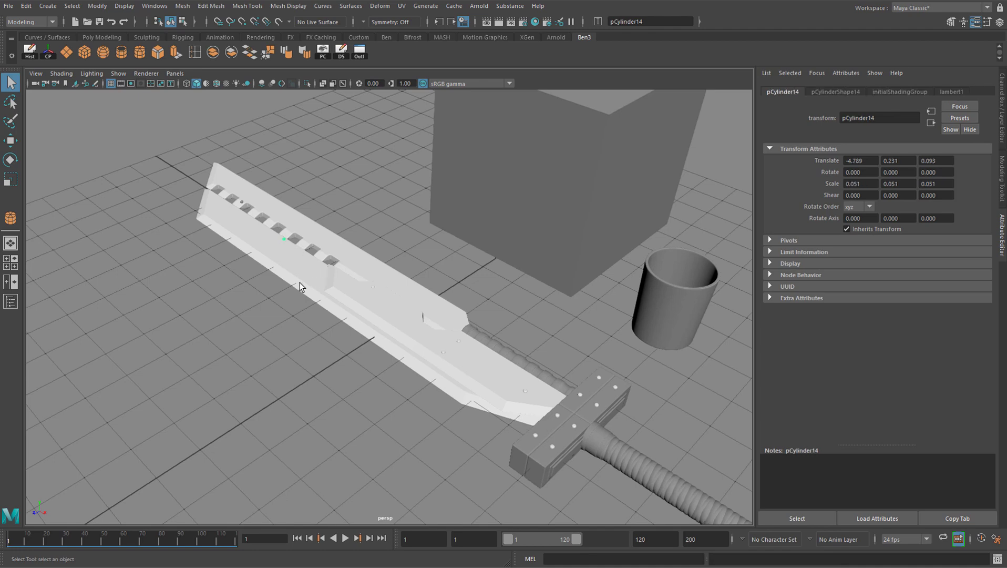
key(f)
scroll(404, 259, up, 2)
scroll(403, 258, down, 4)
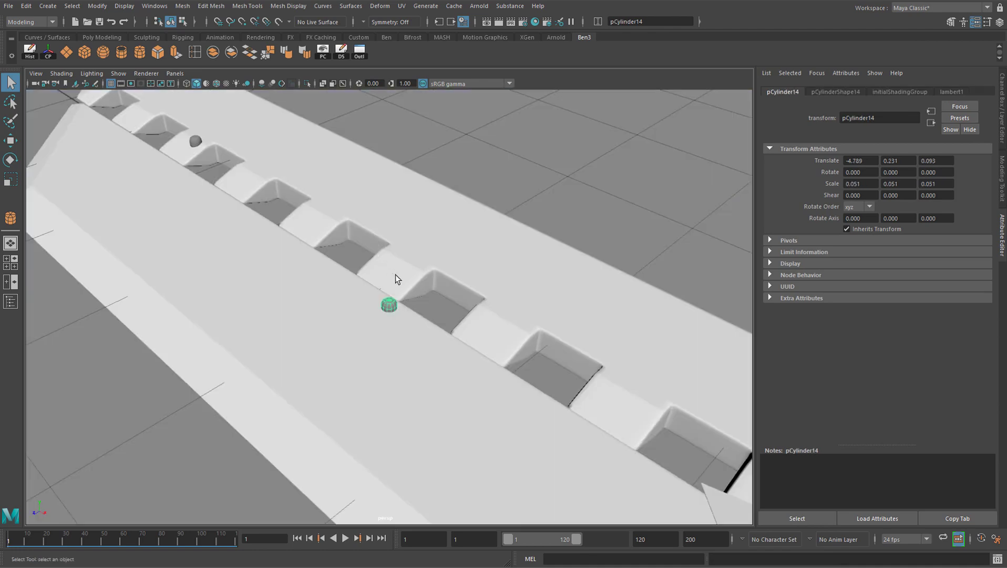
alt+drag(394, 279, 262, 202)
click(220, 157)
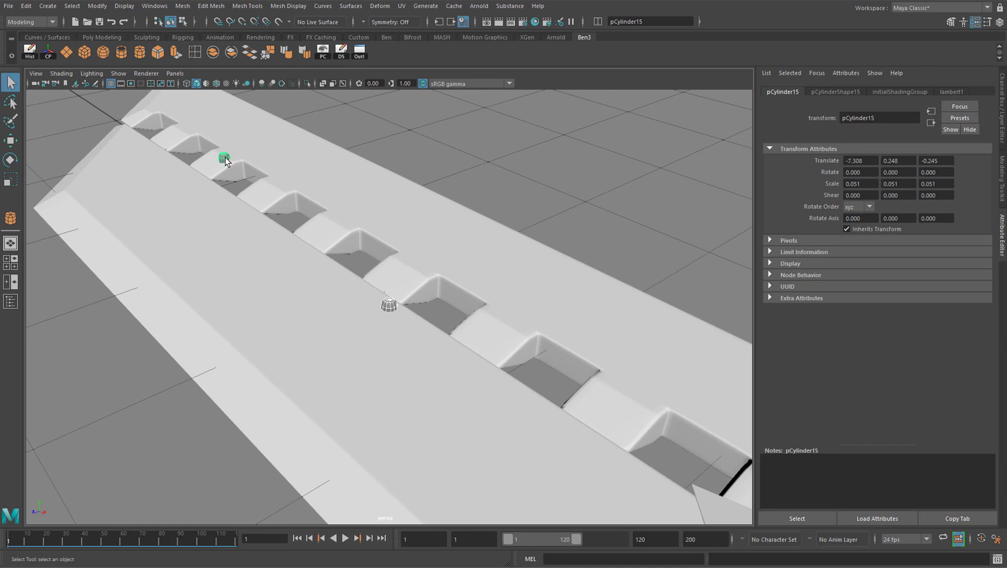
right_click(393, 306)
right_drag(224, 158, 292, 449)
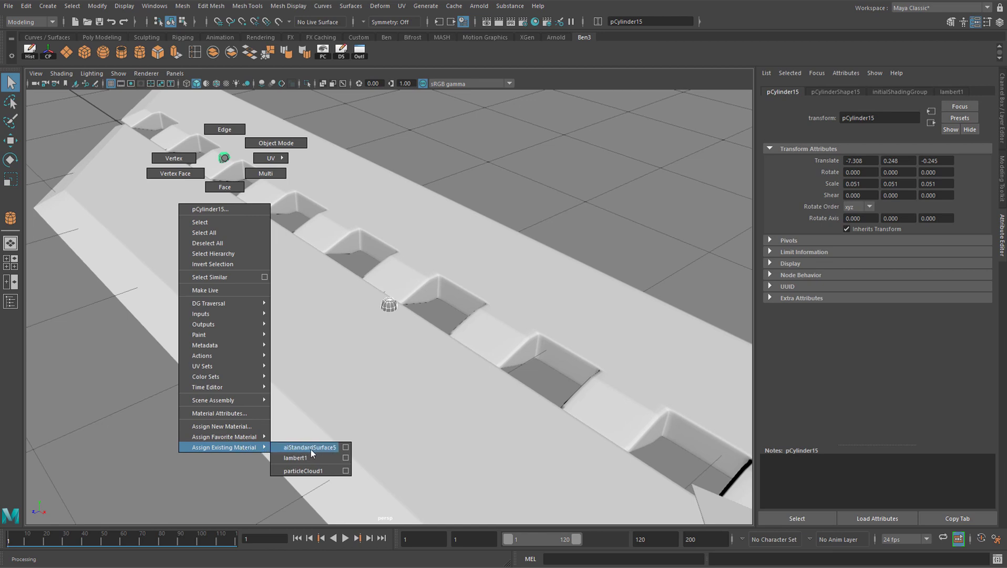
right_drag(311, 449, 310, 449)
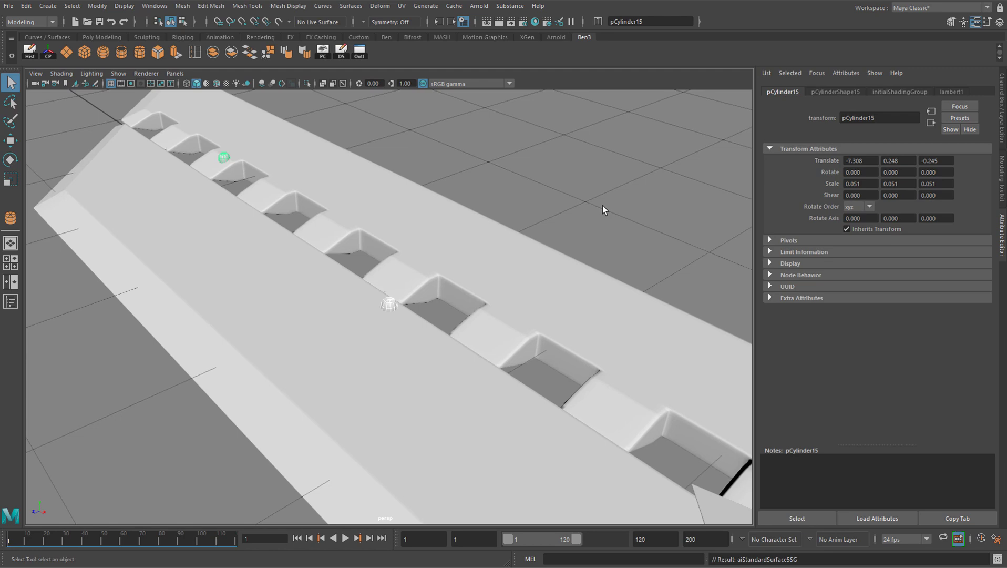
Show the aiStandardSurface5 material attributes of the blade's notched upper piece and delete construction history.
click(489, 215)
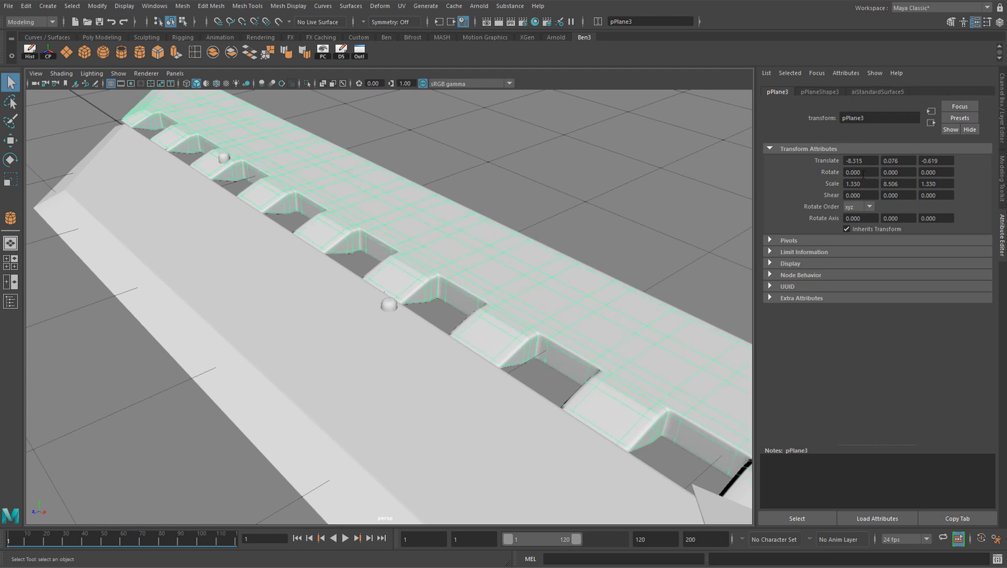
click(998, 236)
click(998, 234)
click(895, 91)
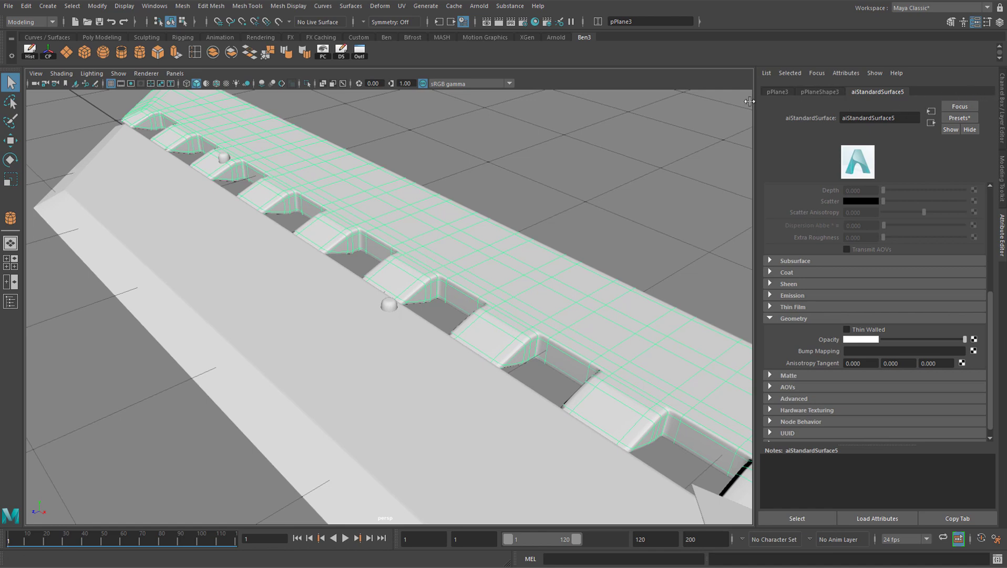
click(26, 6)
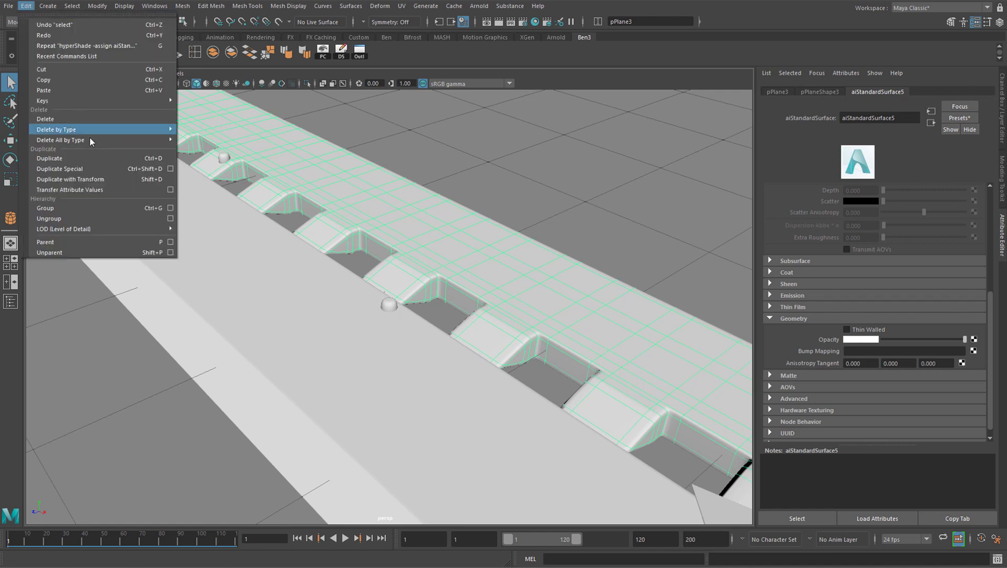
mouse_move(99, 146)
click(206, 150)
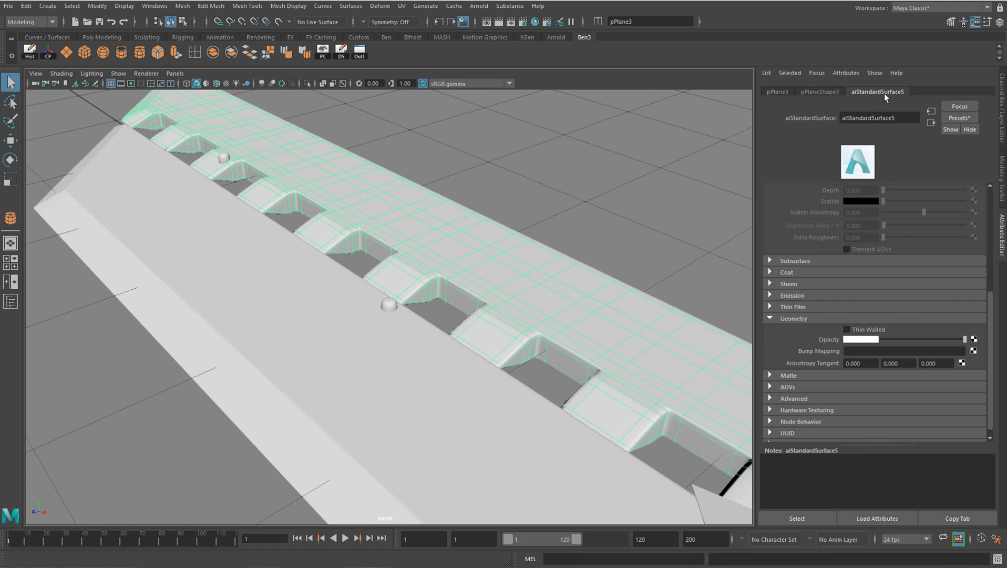
Rename the blade's aiStandardSurface5 material to Chrome.
scroll(889, 221, up, 10)
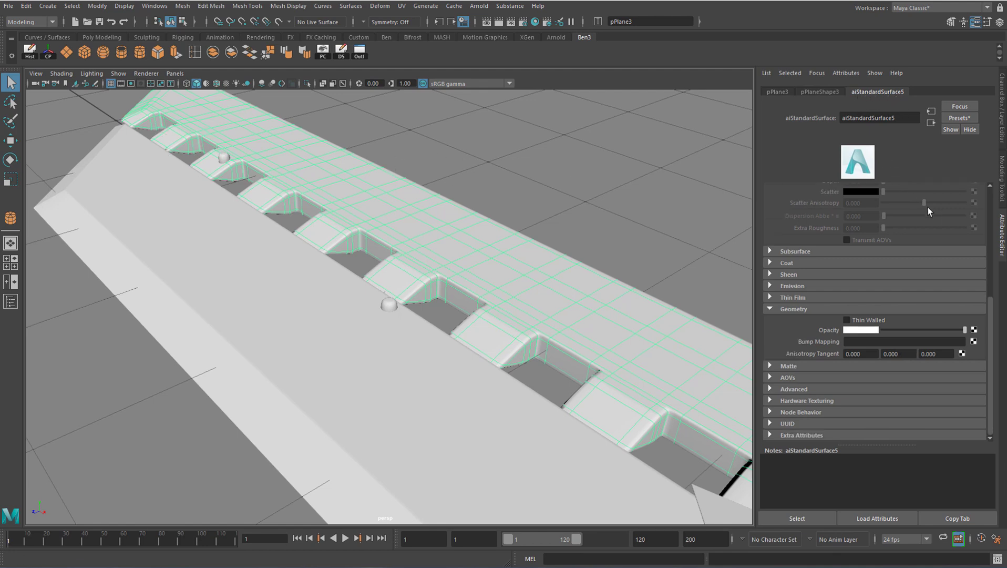
double_click(886, 116)
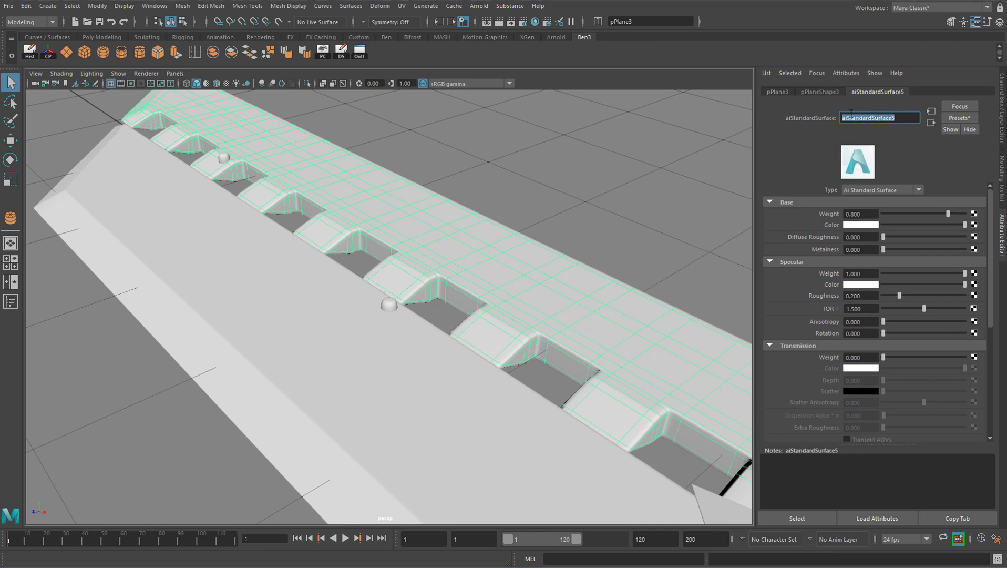
text(Chrome)
key(Return)
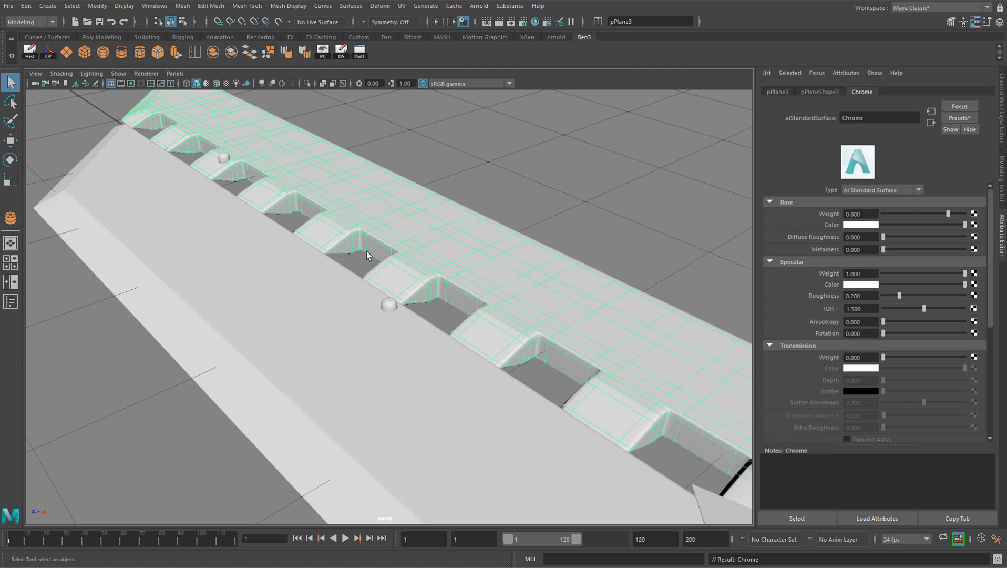
click(870, 119)
key(Return)
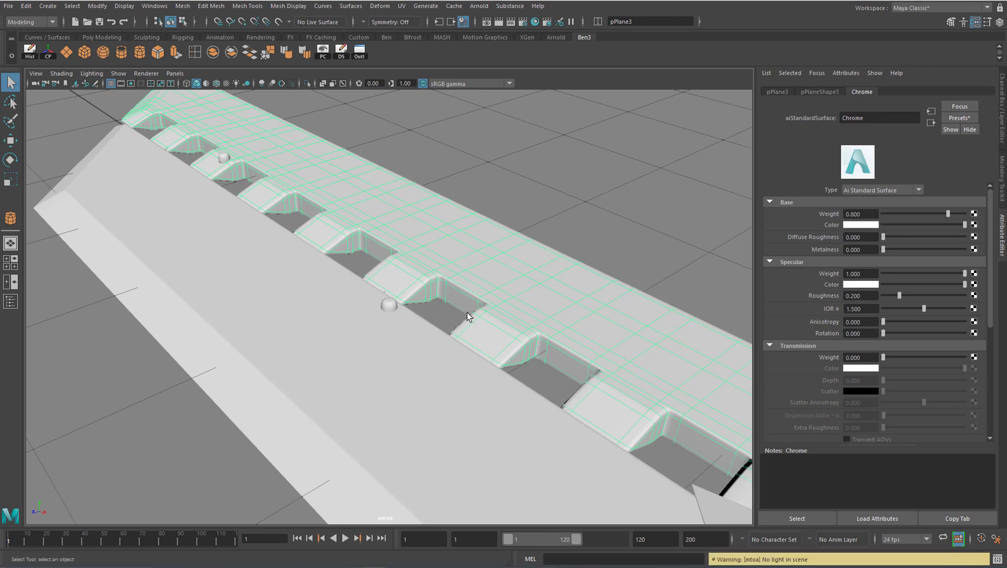
Render the blade with Arnold to check the material, then close the render view.
alt+drag(467, 312, 397, 271)
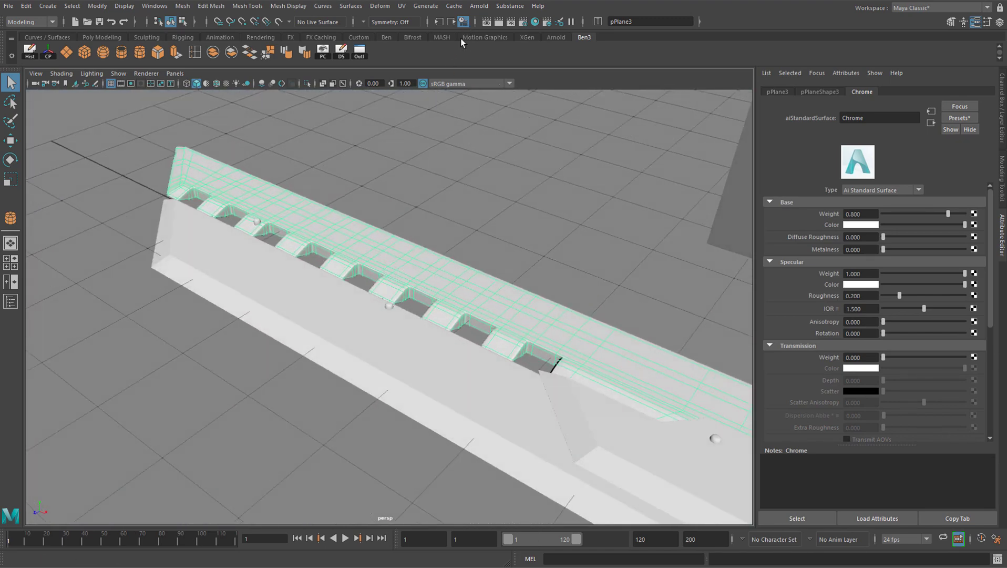
click(476, 7)
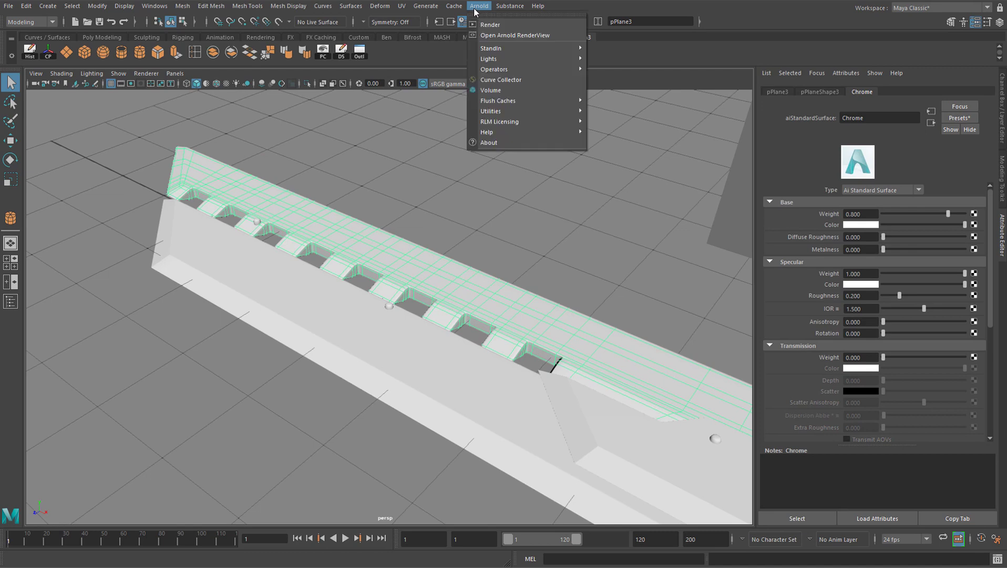
click(506, 26)
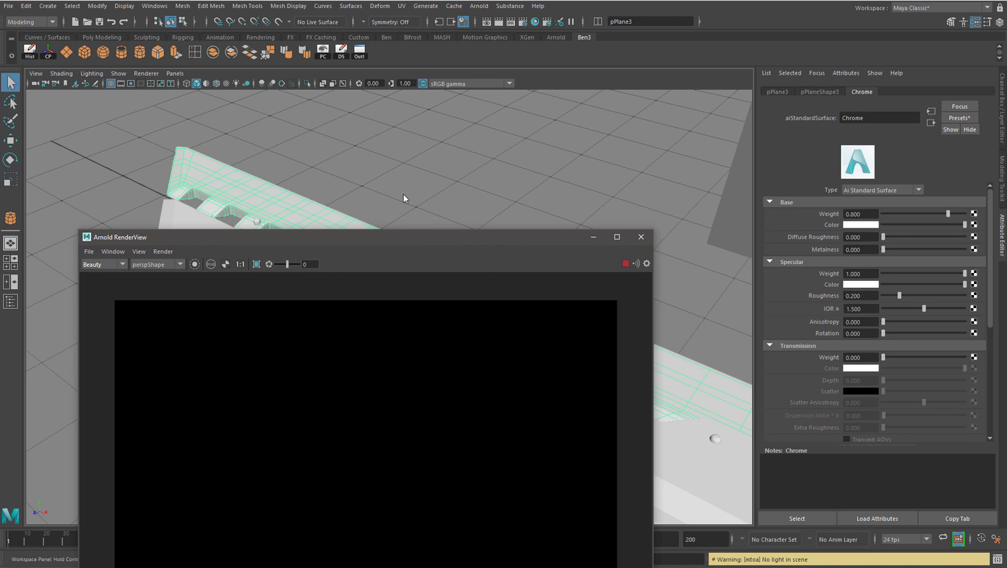
click(258, 139)
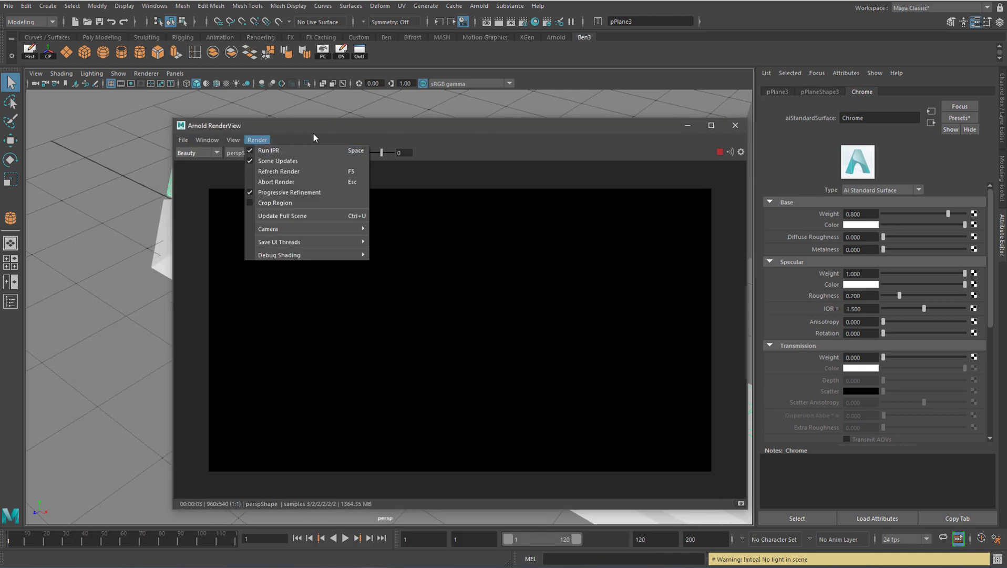
drag(313, 134, 339, 255)
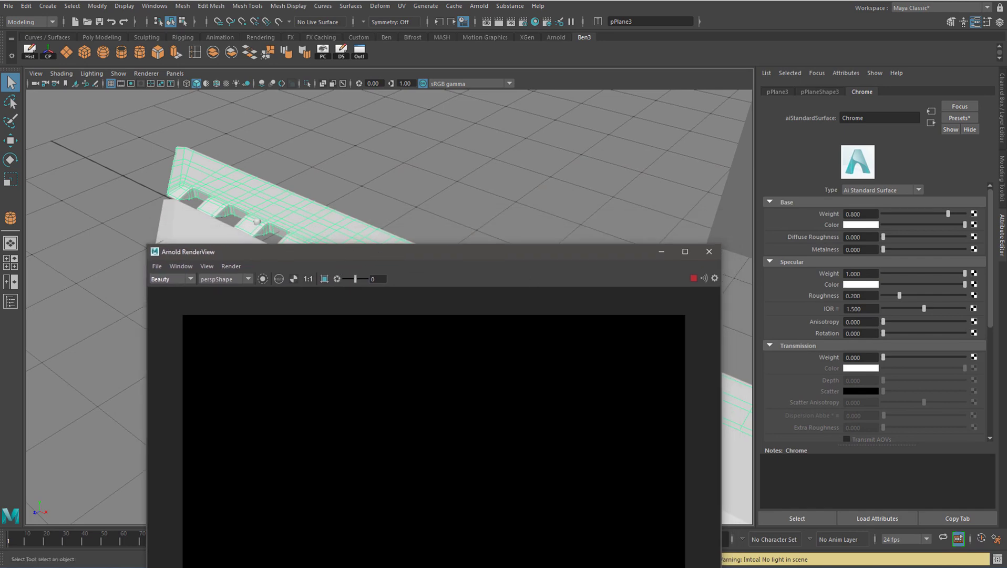
click(709, 254)
Add an Arnold Skydome Light to the scene and inspect the dome around the sword.
scroll(365, 234, down, 3)
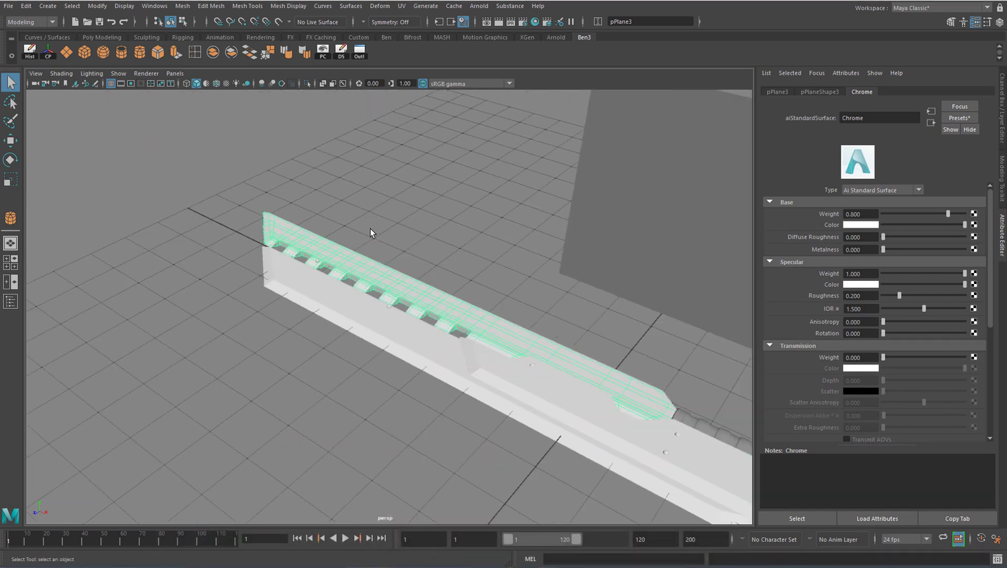
mouse_move(485, 273)
alt+mouse_down()
mouse_move(479, 250)
mouse_move(487, 257)
alt+mouse_up()
alt+middle_drag(480, 229, 477, 256)
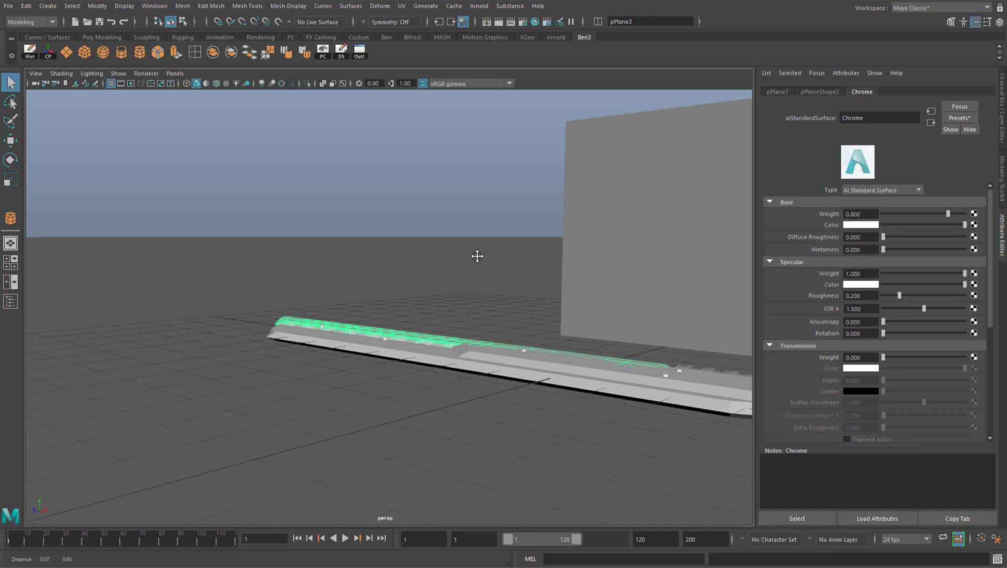
alt+drag(477, 256, 396, 220)
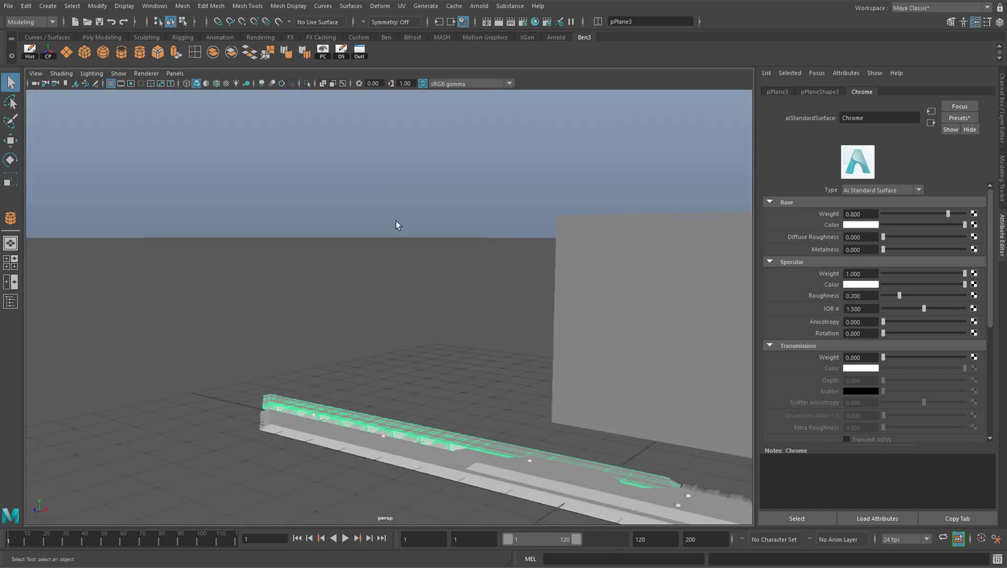
click(396, 221)
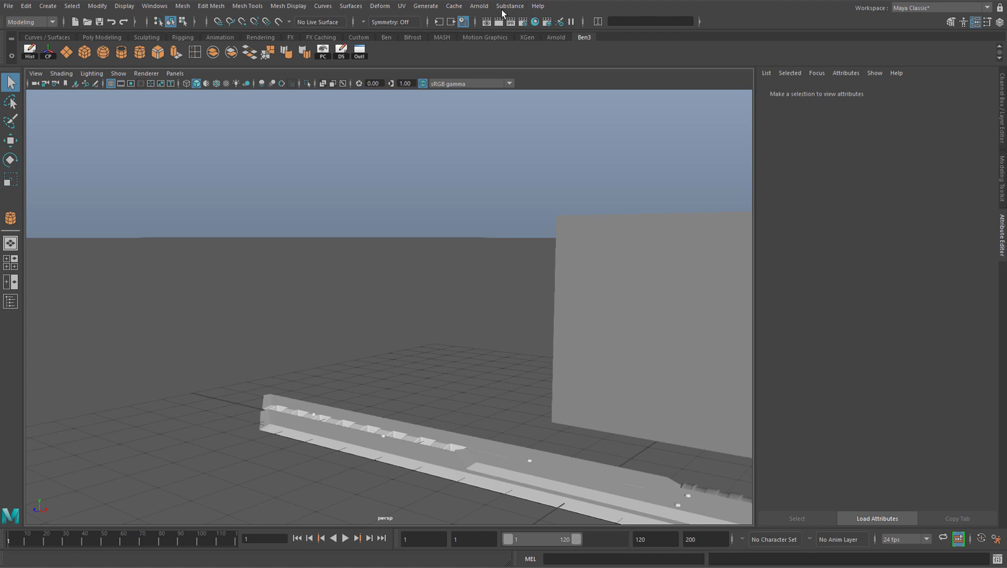
click(479, 5)
mouse_move(538, 59)
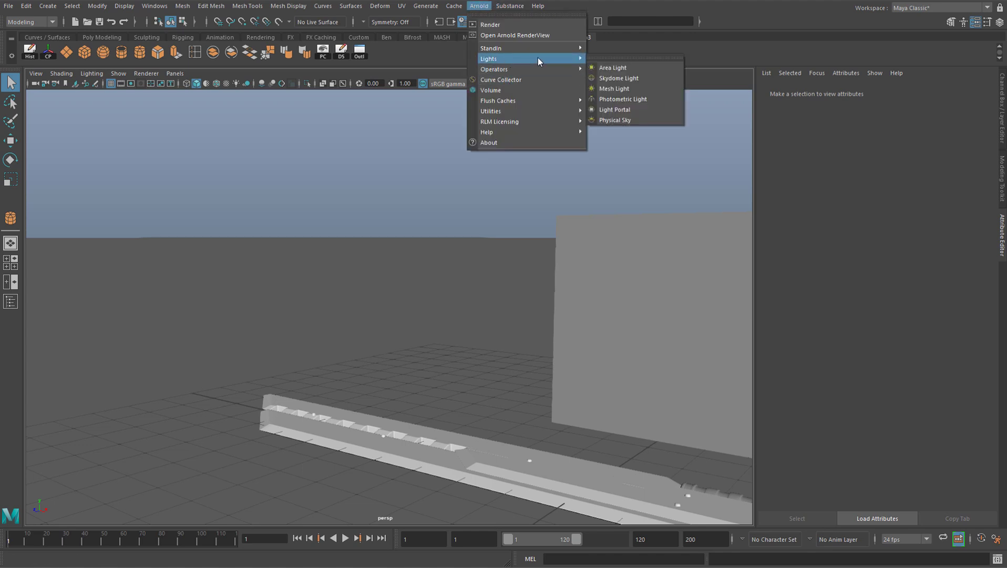
click(629, 80)
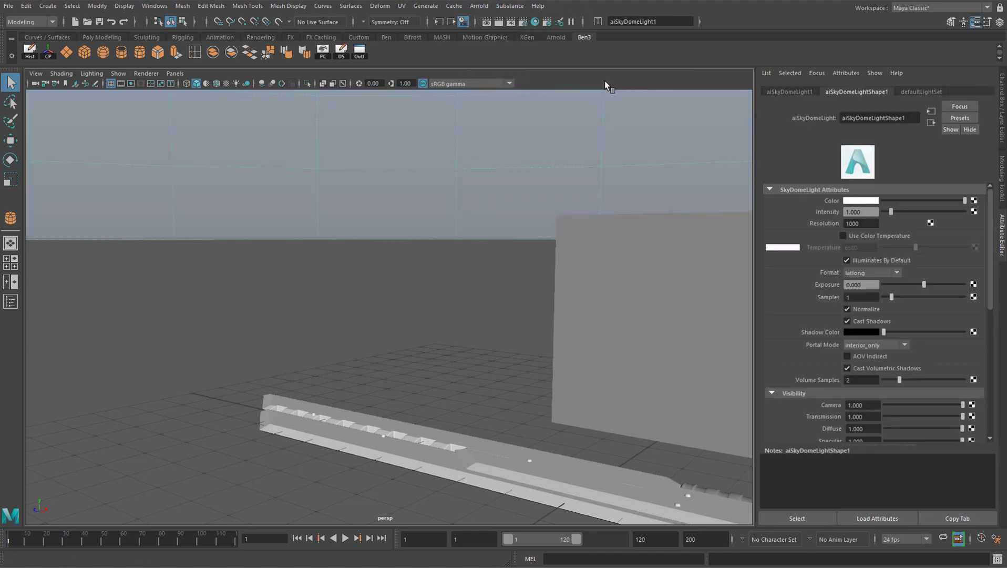
scroll(349, 223, down, 5)
scroll(503, 307, down, 5)
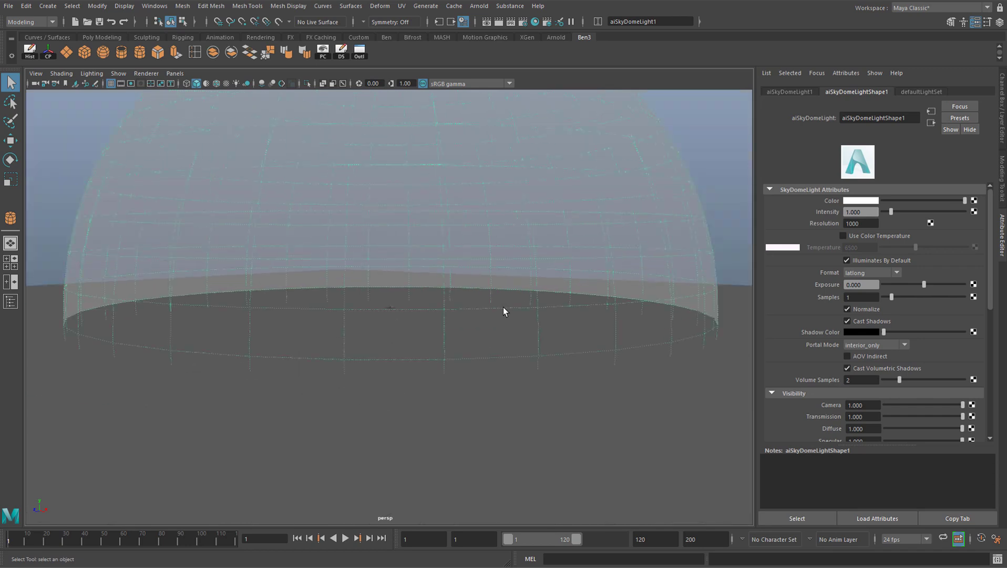
scroll(415, 317, up, 5)
scroll(437, 252, up, 3)
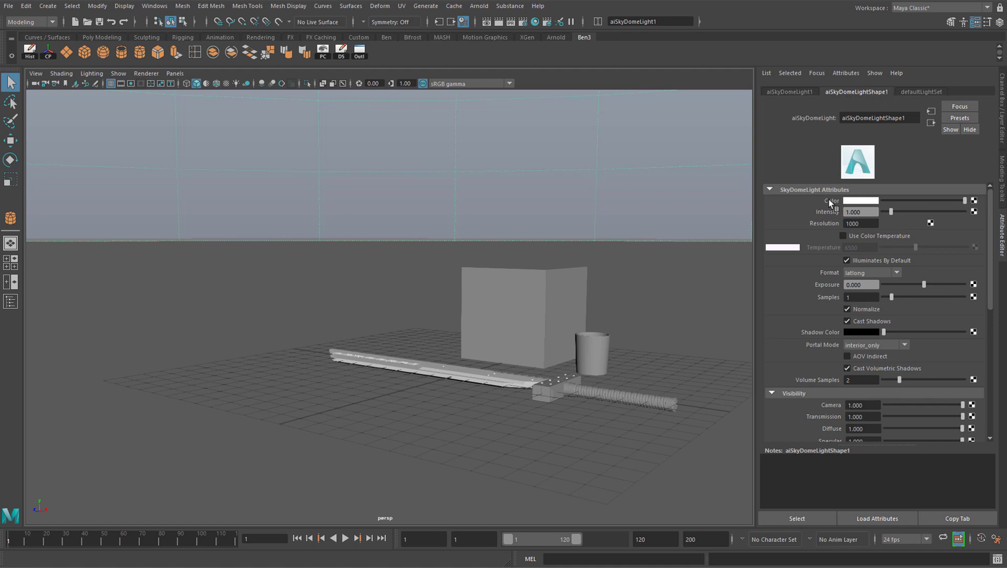
Connect a File texture to the skydome light's Color and load adams_place_bridge_4k.hdr as its image.
click(975, 201)
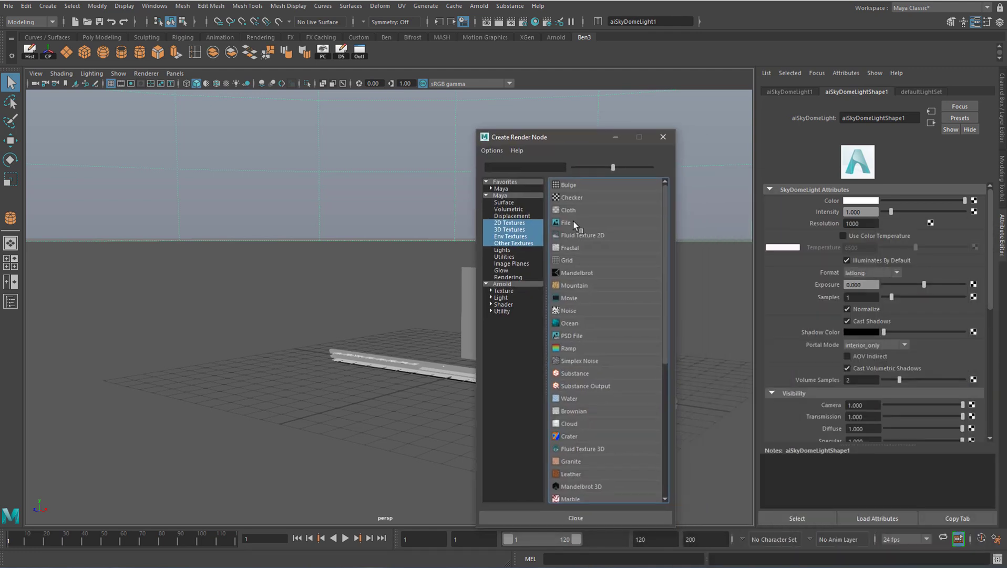
click(570, 221)
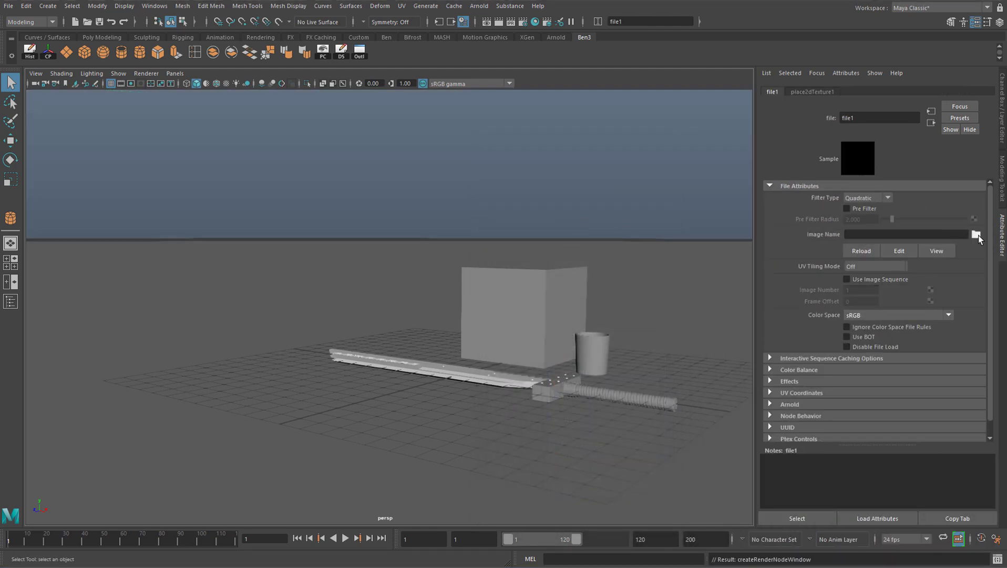
click(977, 235)
click(312, 322)
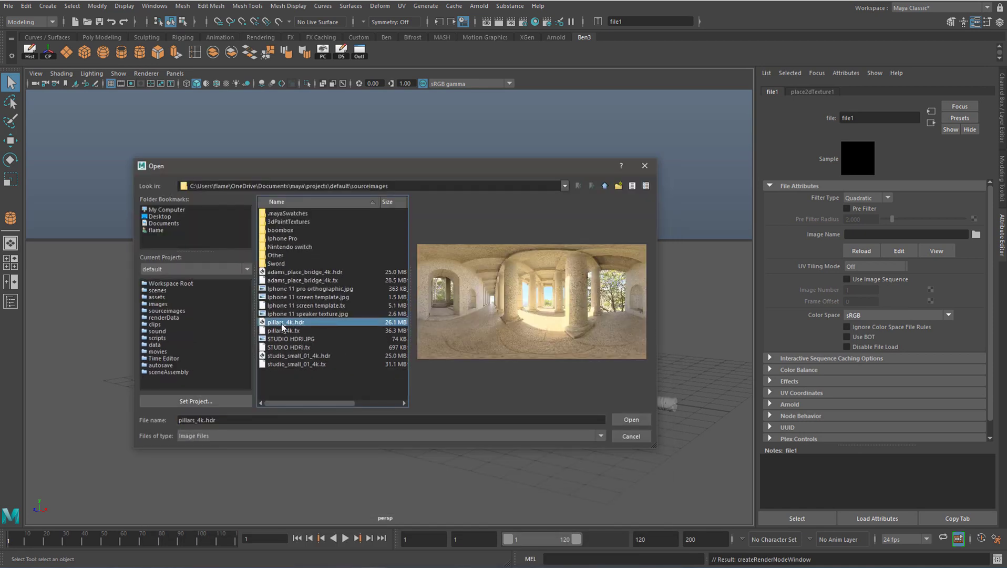
click(305, 272)
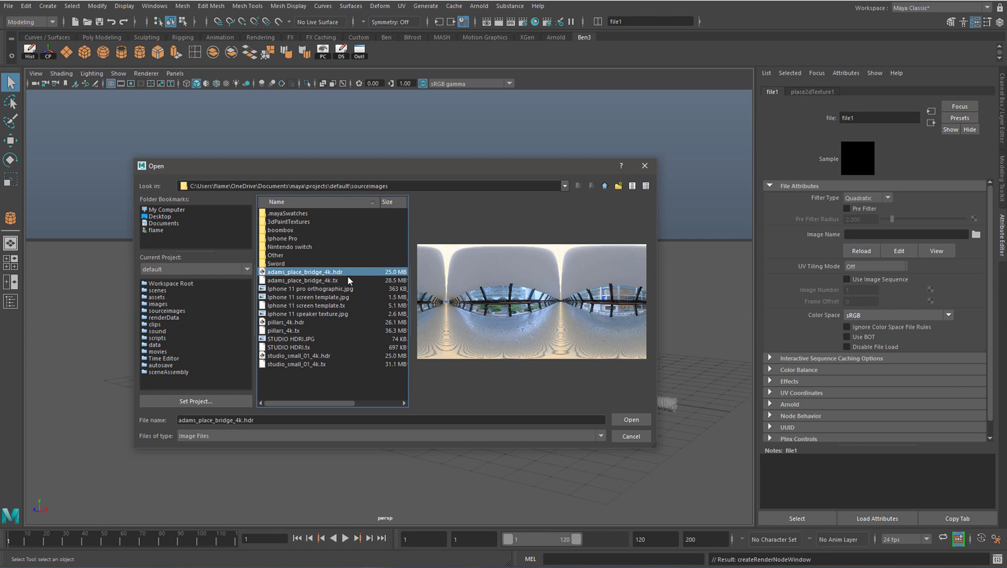
click(631, 419)
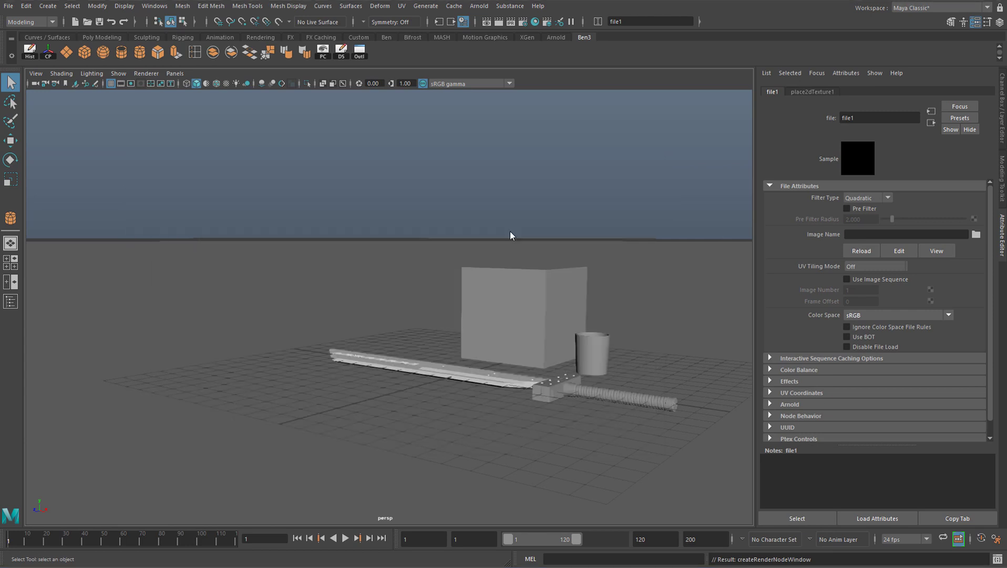
Render the scene with Arnold and examine the HDR-lit sword from several angles, closing in on the blade.
alt+drag(443, 221, 470, 225)
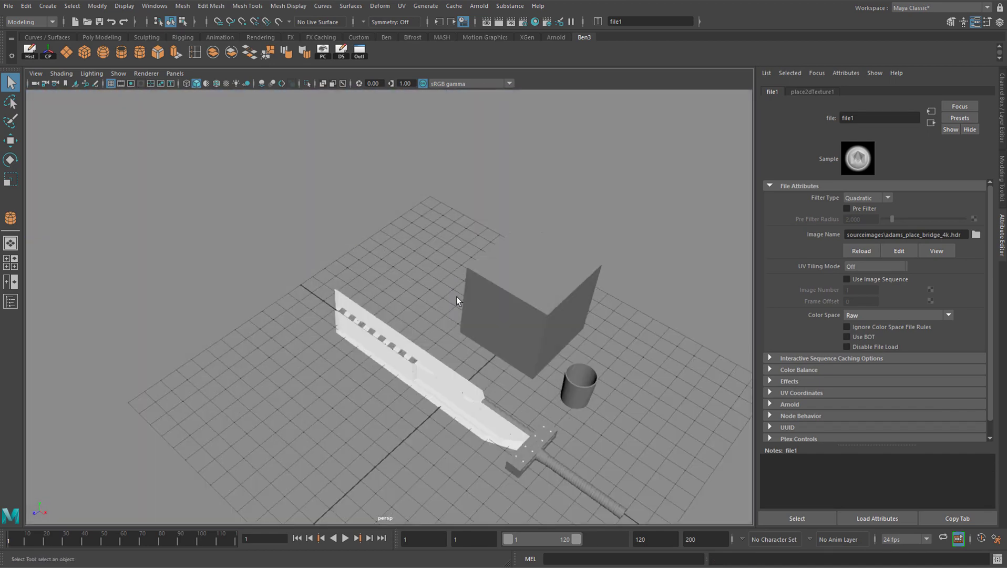
alt+middle_drag(456, 301, 438, 168)
click(479, 6)
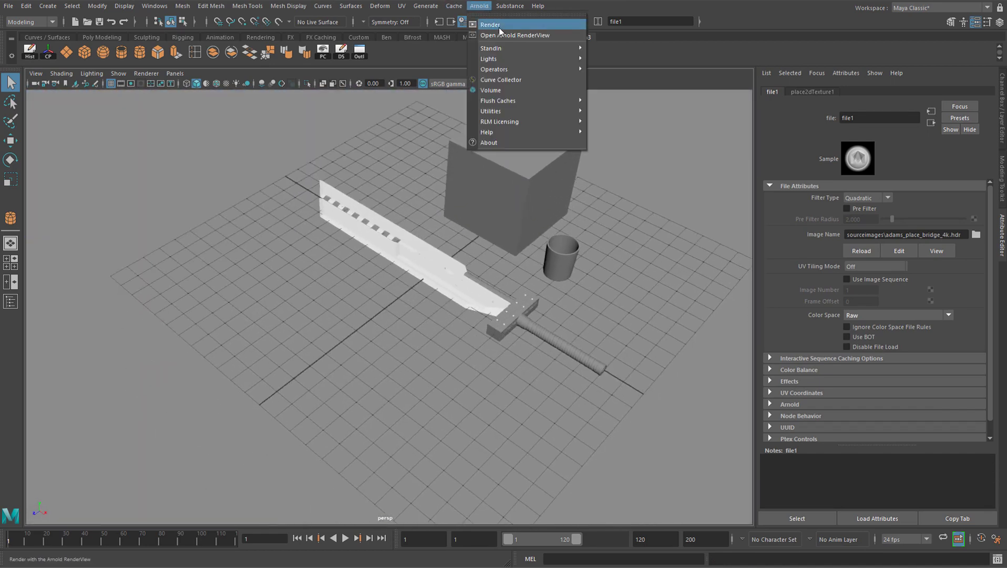
click(499, 26)
alt+middle_drag(213, 239, 81, 288)
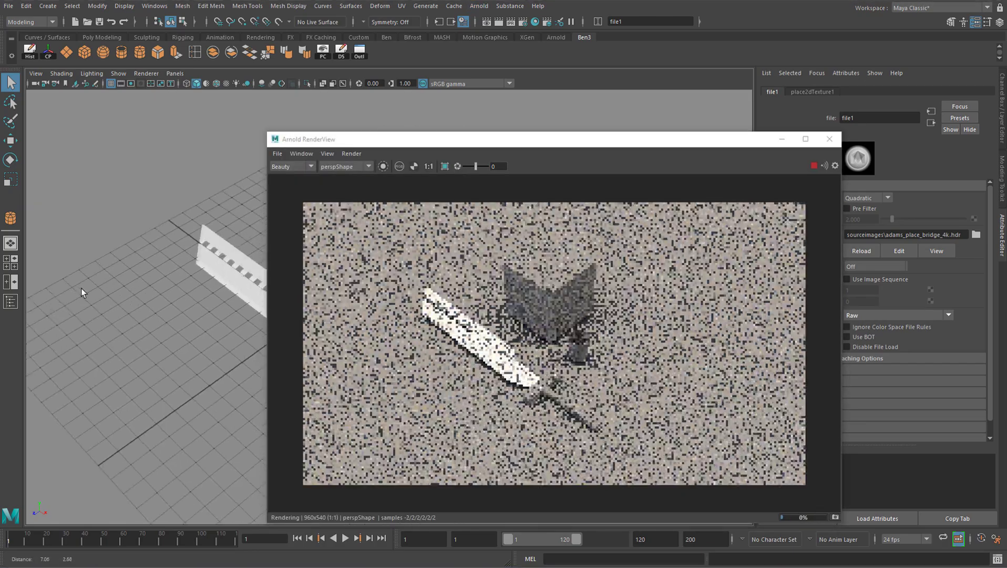
alt+drag(81, 288, 179, 258)
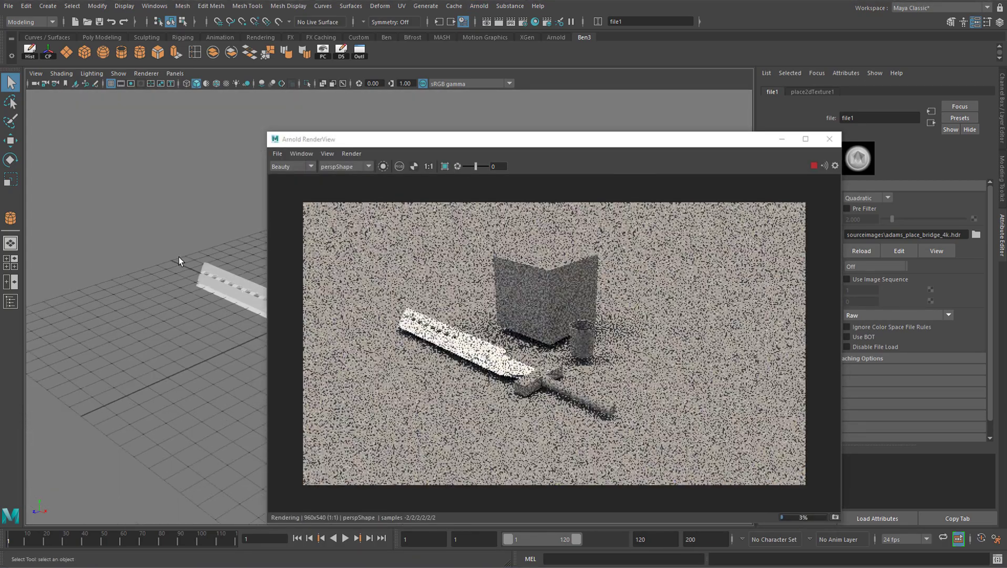
scroll(177, 257, down, 2)
scroll(167, 258, up, 5)
alt+middle_drag(167, 258, 309, 280)
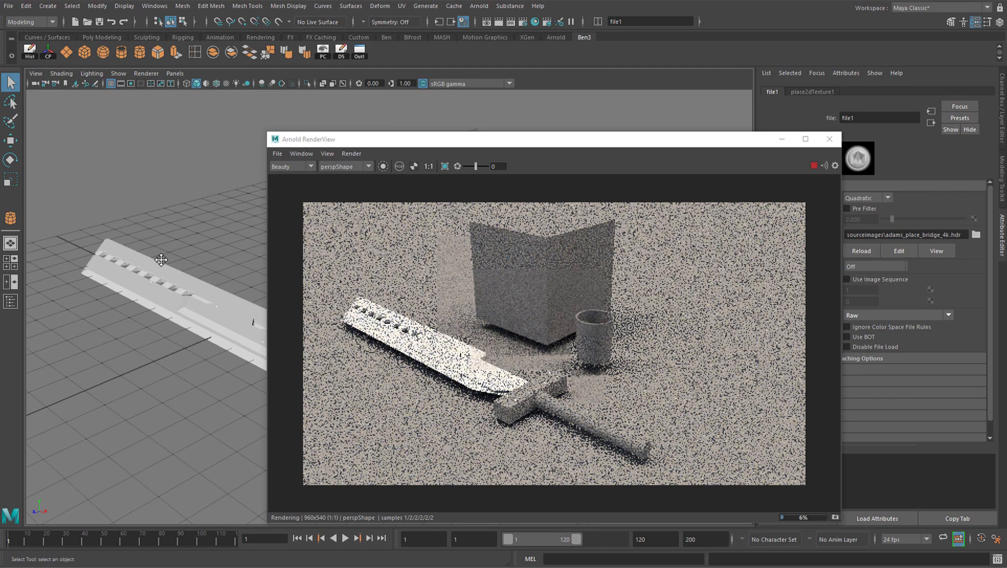
scroll(191, 267, up, 4)
alt+drag(190, 268, 210, 264)
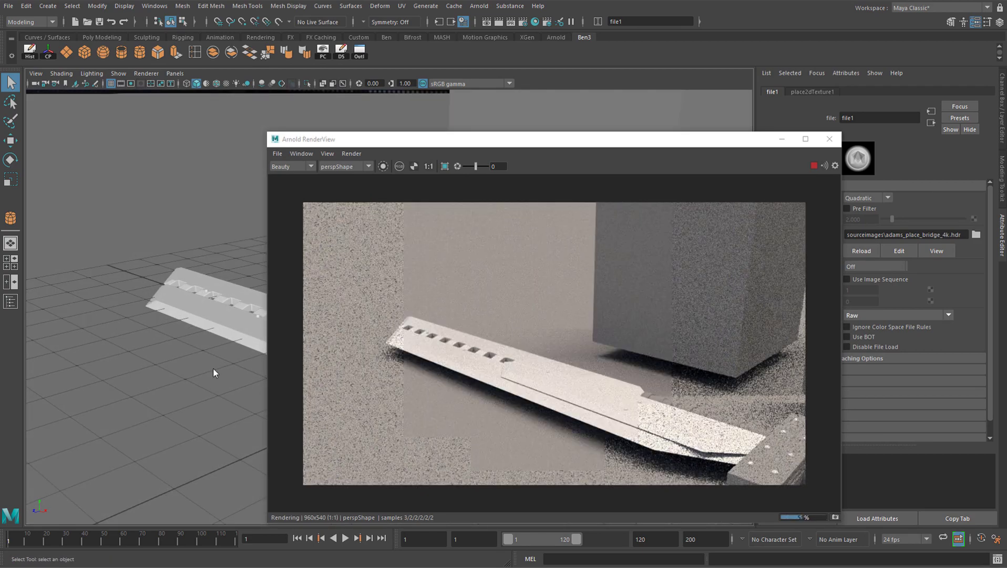
alt+drag(213, 372, 219, 316)
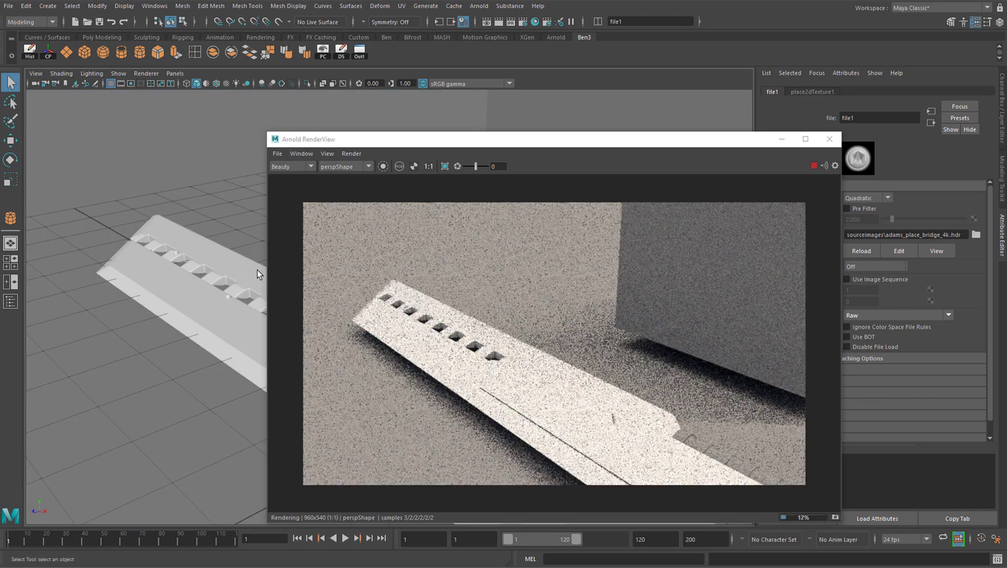
Shrink the Arnold RenderView window and move it clear of the sword and the material attributes.
drag(438, 138, 337, 202)
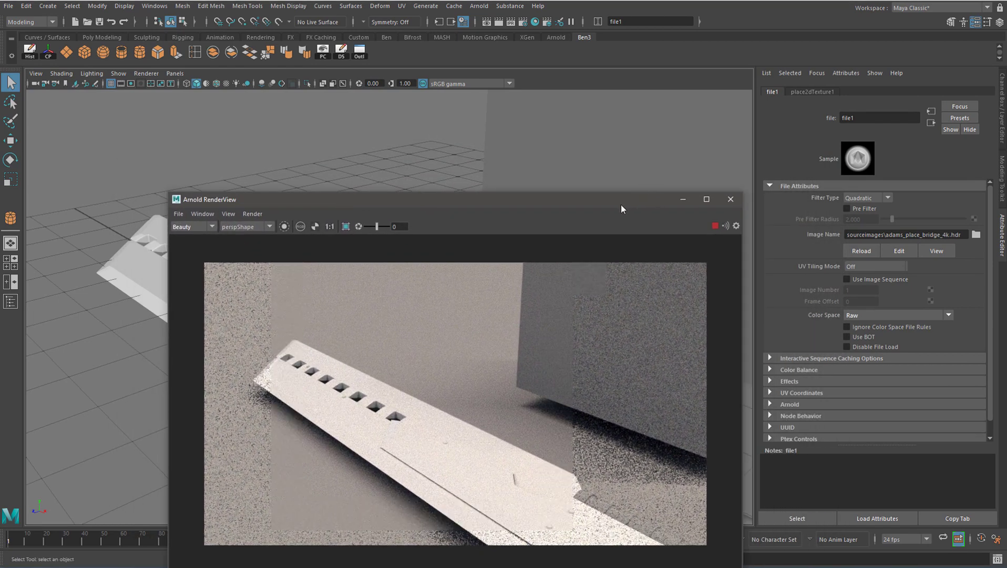
drag(621, 204, 491, 165)
drag(618, 152, 334, 318)
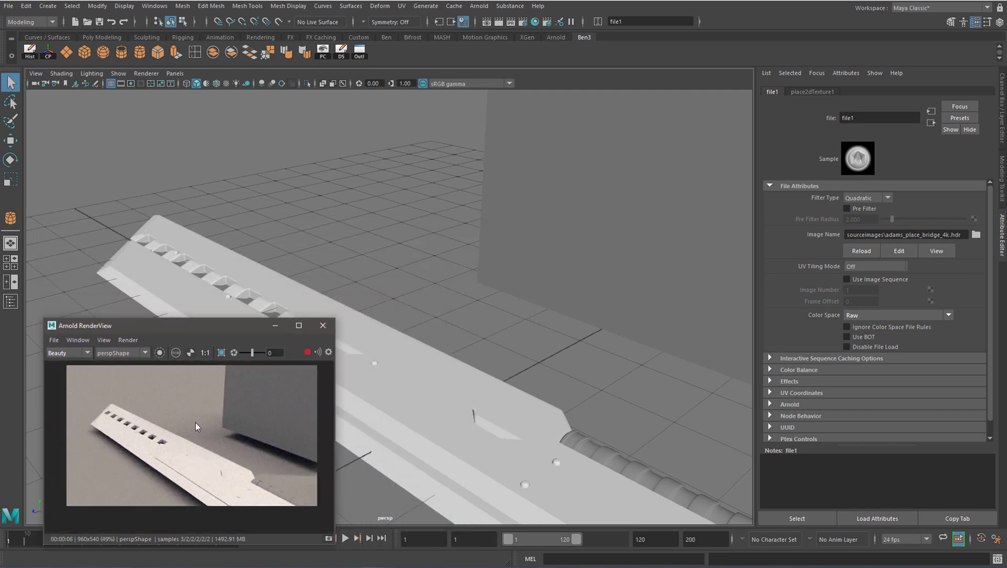
Apply the Chrome preset to the blade's Chrome material.
click(401, 343)
click(862, 92)
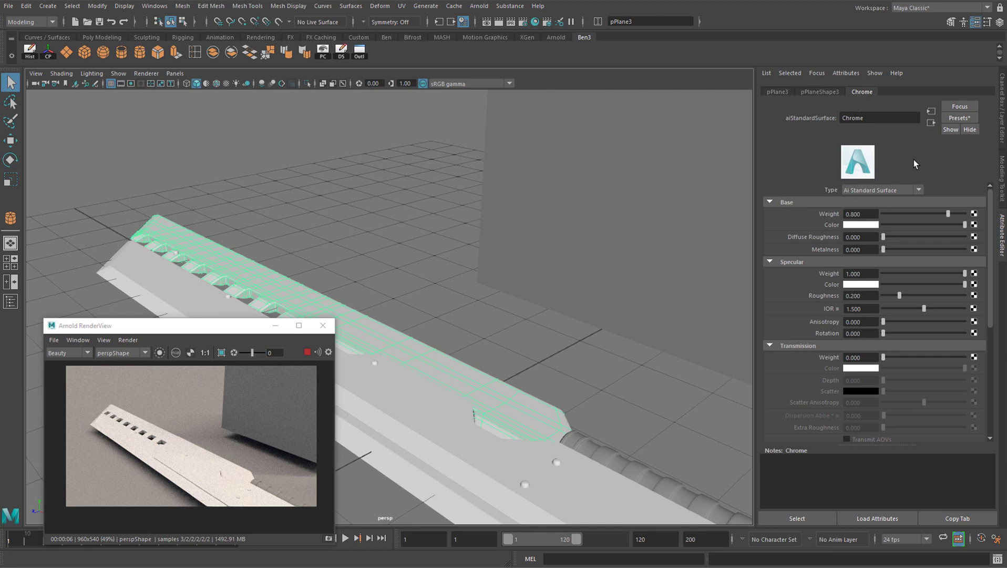
click(959, 118)
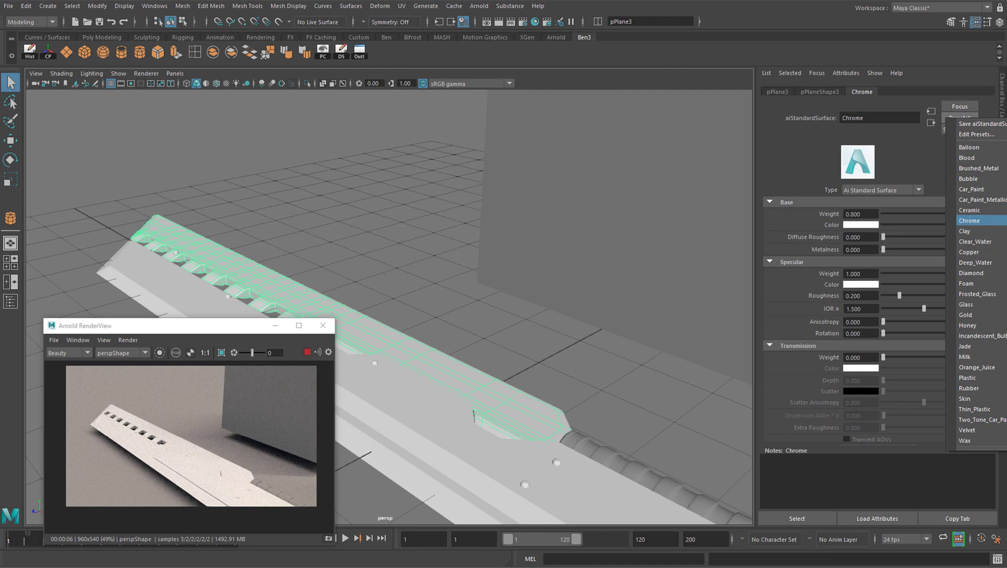
click(1005, 220)
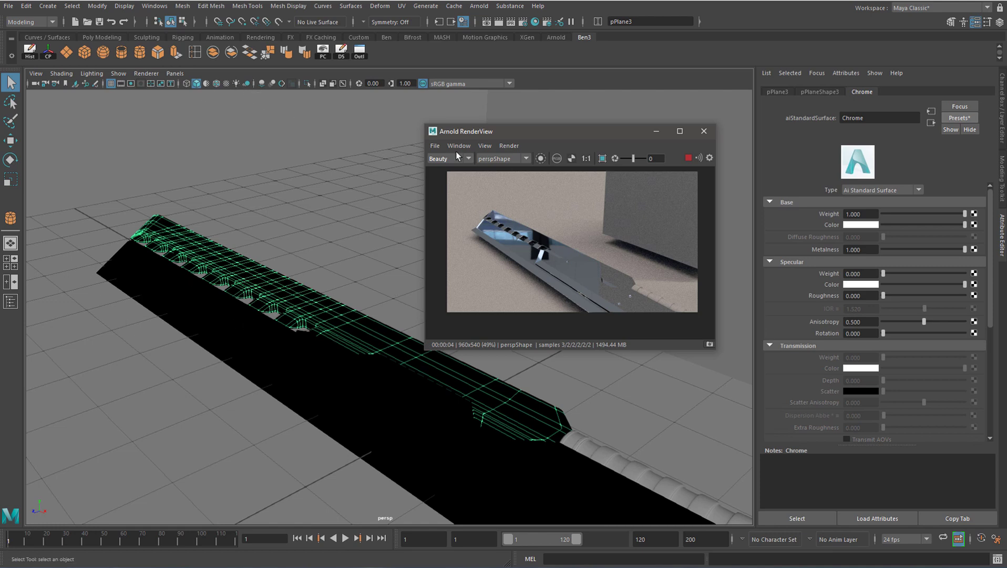
Examine the chrome blade's reflections in the live Arnold render, then close the render view.
drag(548, 142, 408, 146)
scroll(432, 244, up, 2)
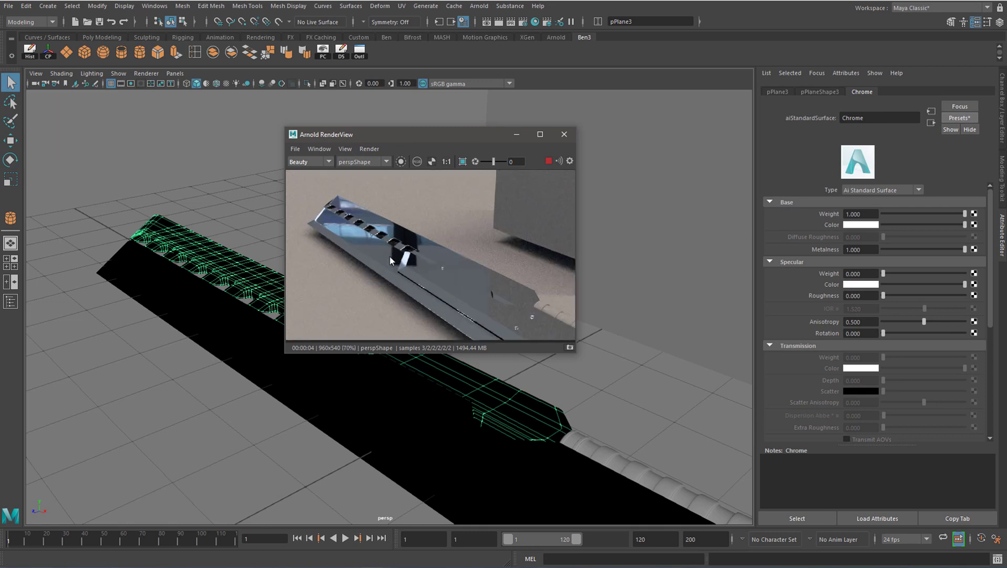
scroll(433, 244, down, 2)
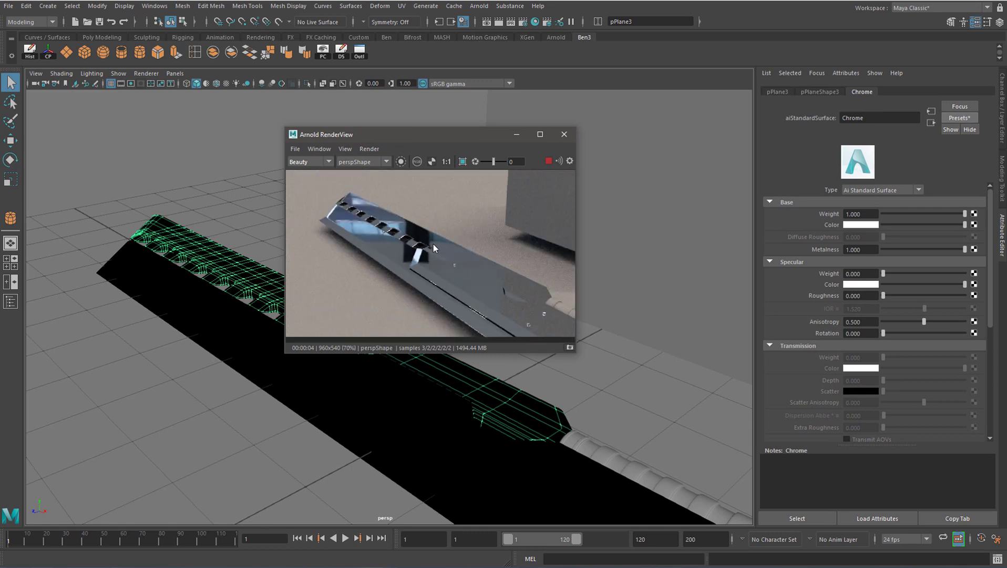
scroll(424, 234, up, 1)
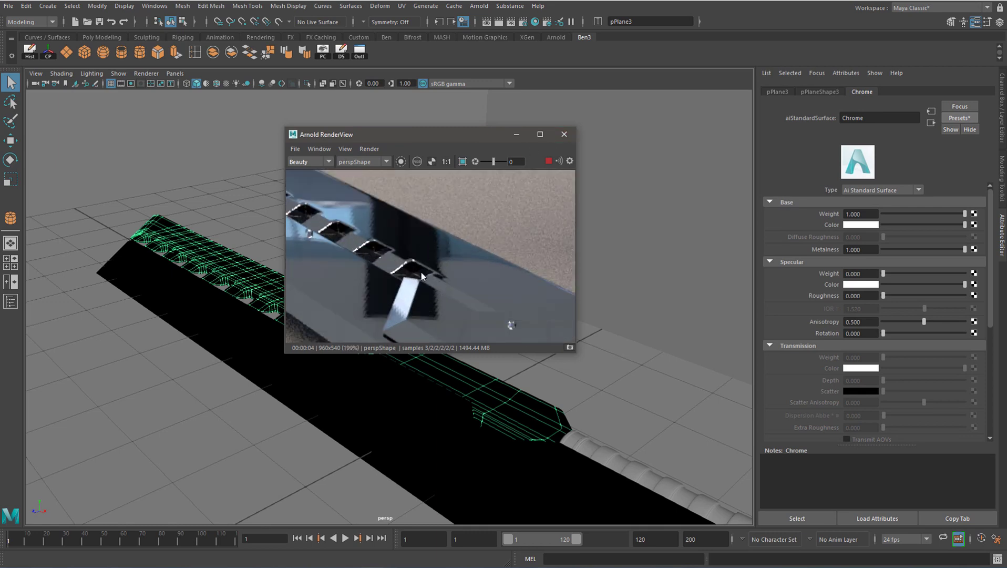
scroll(431, 269, down, 3)
scroll(431, 271, up, 2)
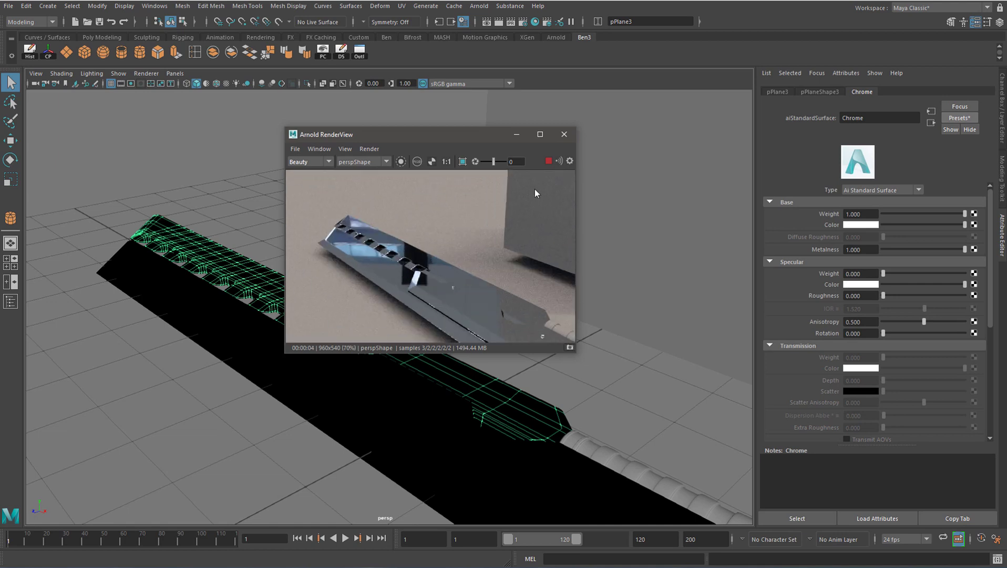
click(564, 135)
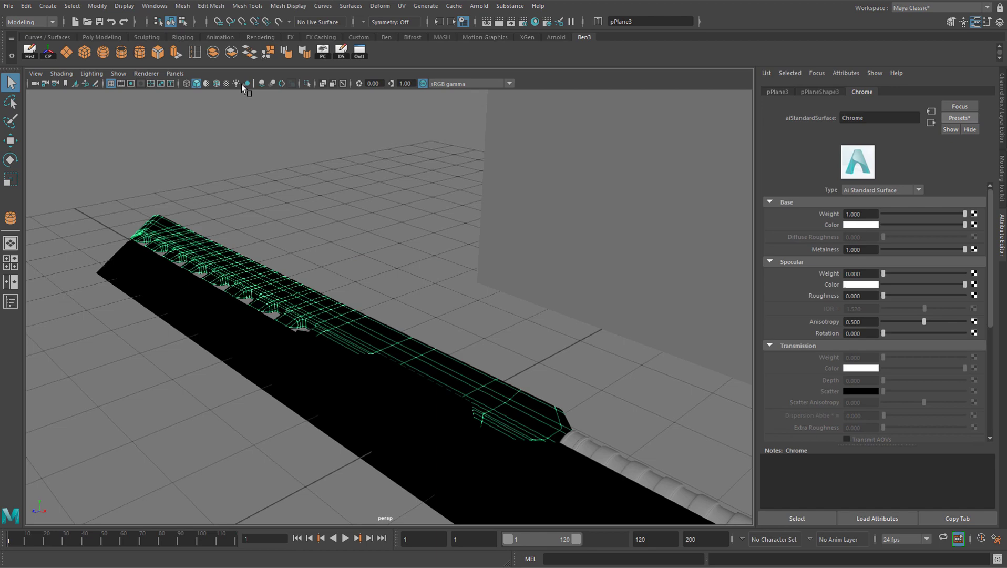
Display the viewport with all scene lights and shadows, and check the HDR environment's reflections on the blade.
click(237, 84)
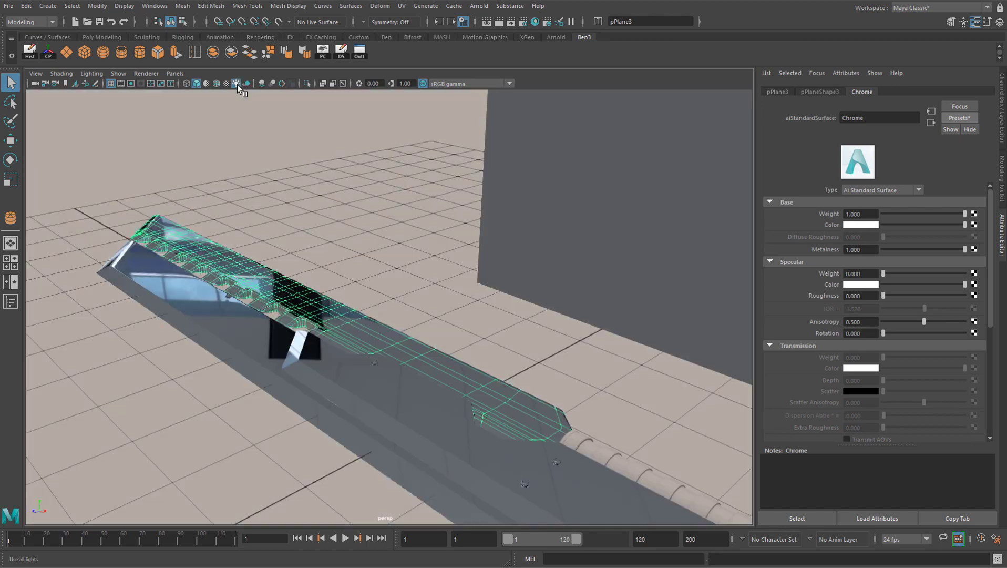
mouse_move(393, 213)
alt+mouse_down()
mouse_move(381, 222)
mouse_move(399, 197)
alt+mouse_up()
click(345, 238)
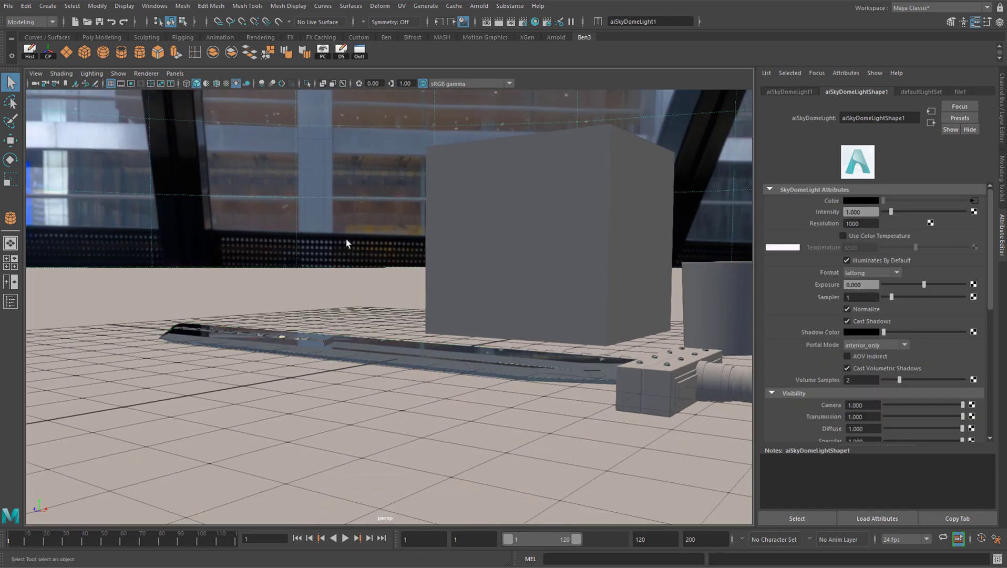
alt+drag(345, 237, 325, 287)
click(325, 287)
alt+drag(361, 254, 262, 142)
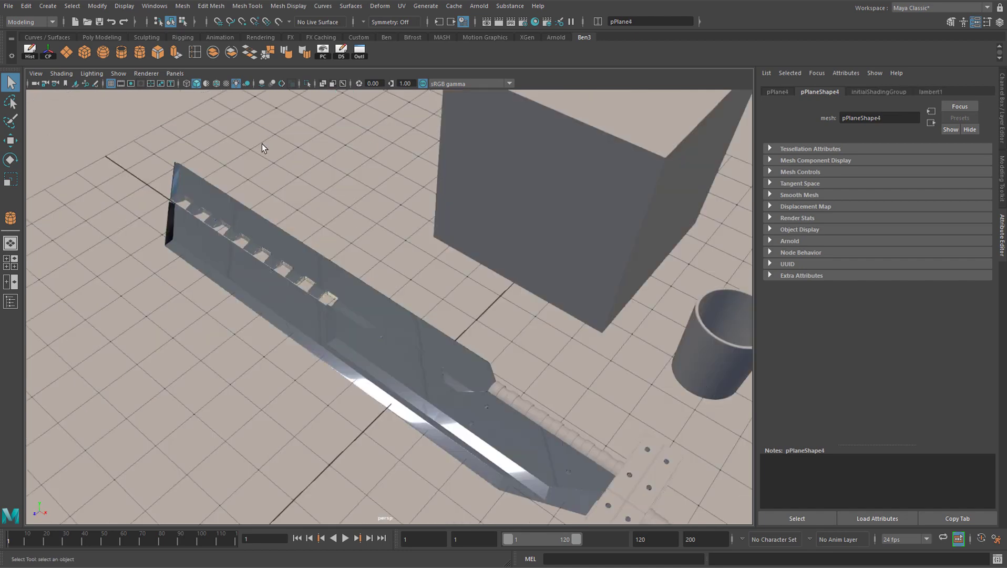
scroll(266, 142, up, 3)
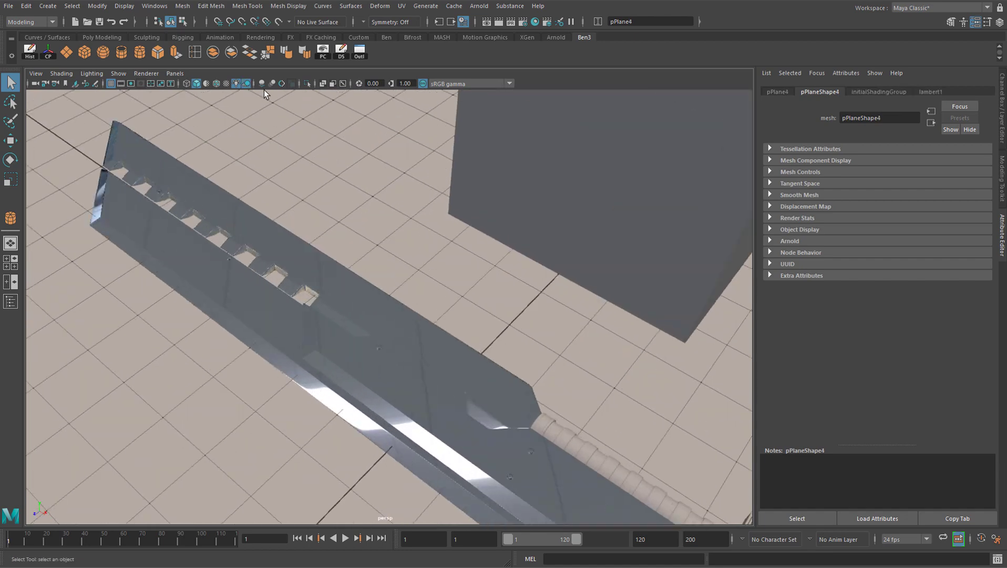
scroll(359, 210, down, 3)
scroll(301, 163, up, 3)
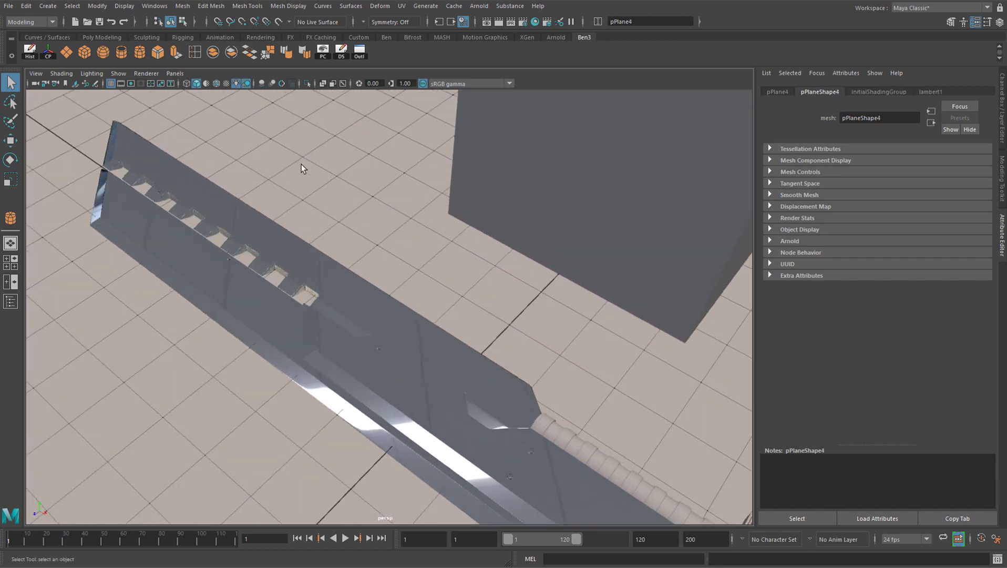
Enable screen-space ambient occlusion in the viewport and check the shading around the blade's notched upper piece.
click(262, 85)
mouse_move(391, 261)
alt+mouse_down()
mouse_move(473, 270)
mouse_move(386, 264)
alt+mouse_up()
click(458, 355)
alt+drag(463, 352, 467, 326)
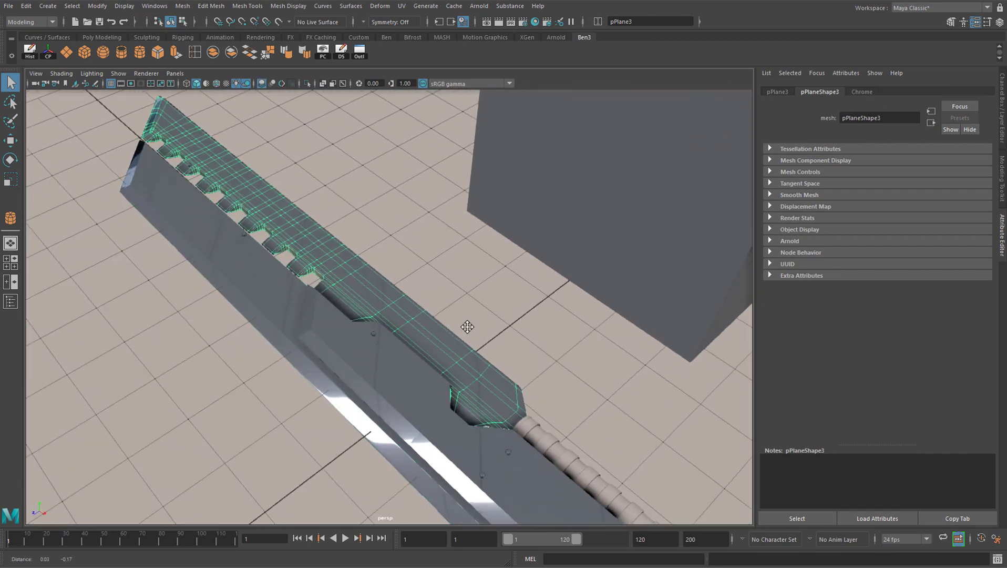
alt+middle_drag(467, 326, 294, 187)
alt+drag(294, 186, 421, 274)
Assign a new aiStandardSurface material to the crossguard with its side panels, the handle's end collars and the ribbed rod behind the blade.
click(447, 368)
click(431, 364)
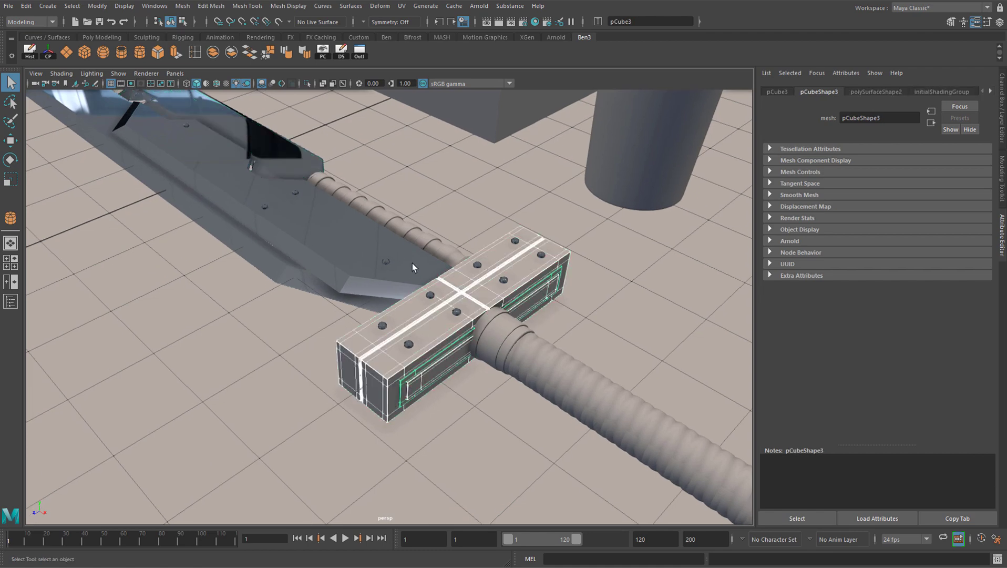
click(510, 345)
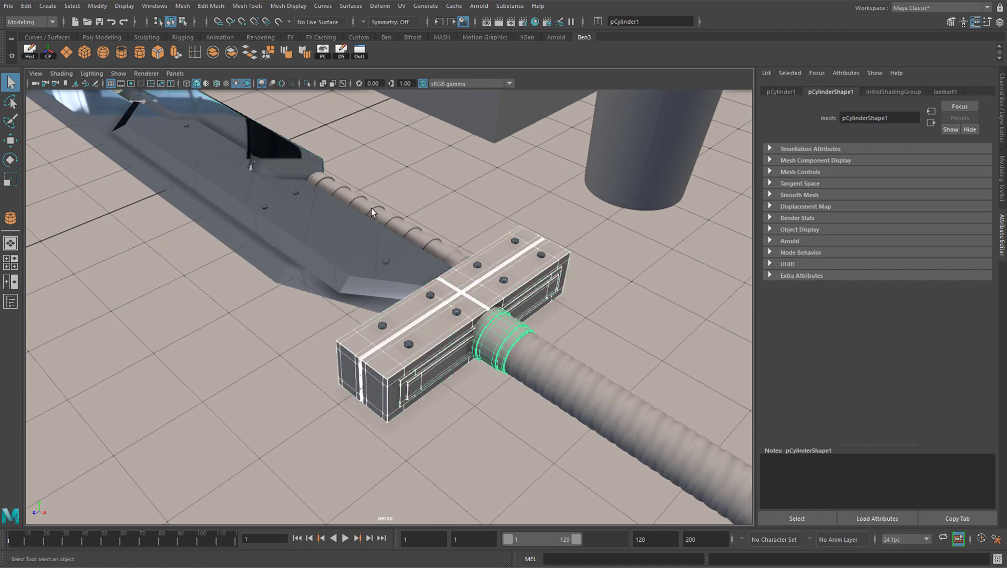
alt+drag(371, 212, 337, 447)
shift+click(403, 254)
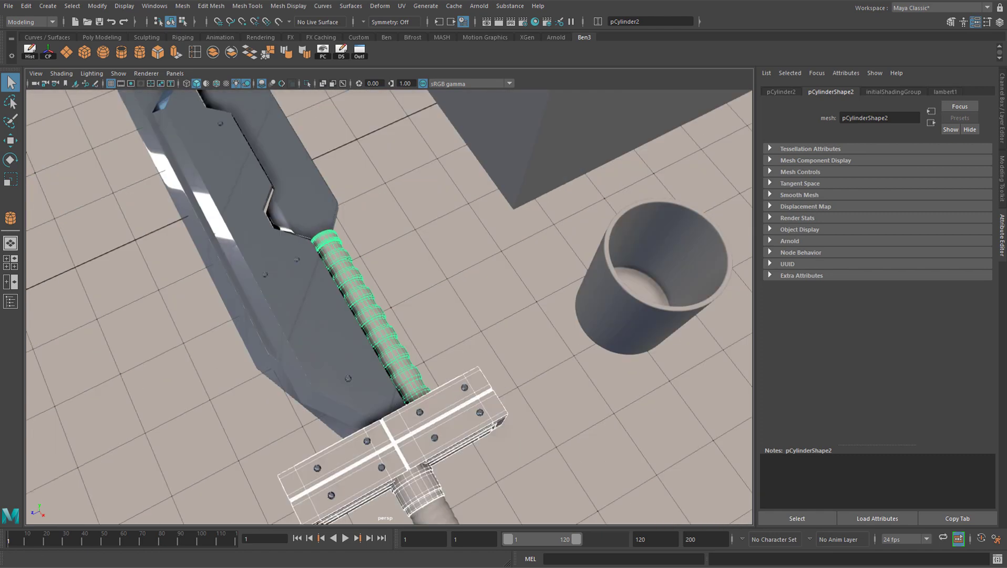
alt+middle_drag(437, 399, 495, 302)
alt+drag(469, 369, 386, 288)
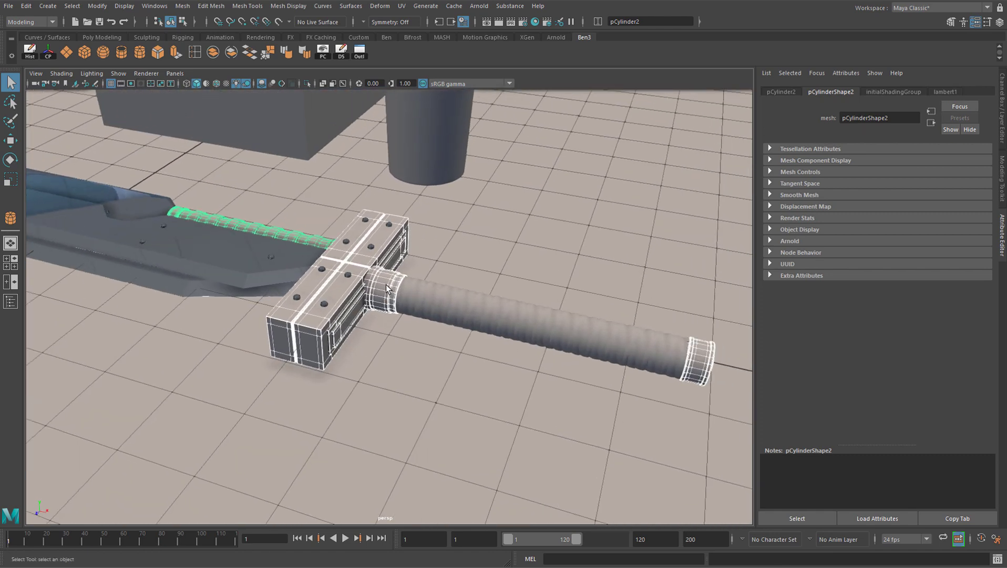
alt+drag(500, 310, 364, 256)
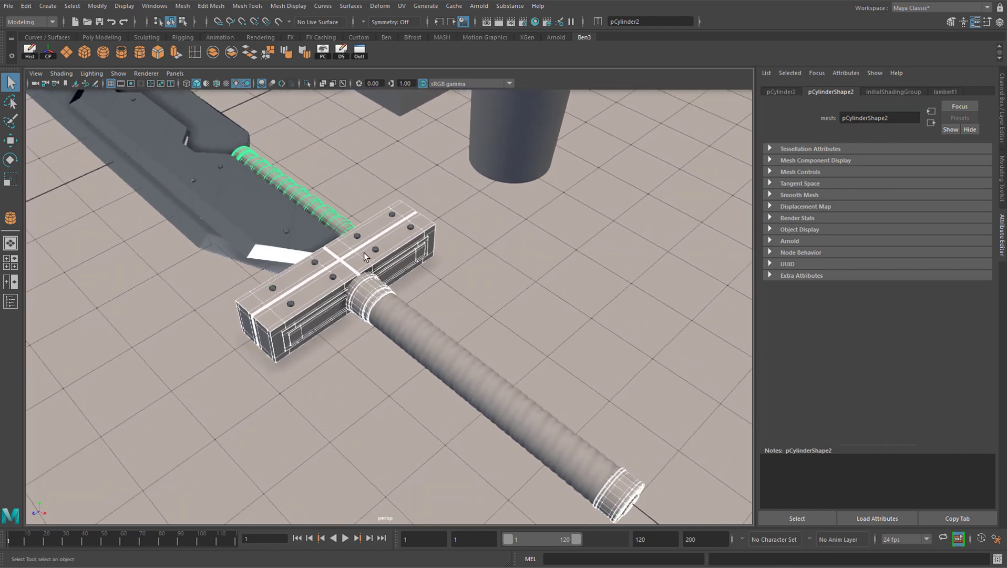
right_click(339, 250)
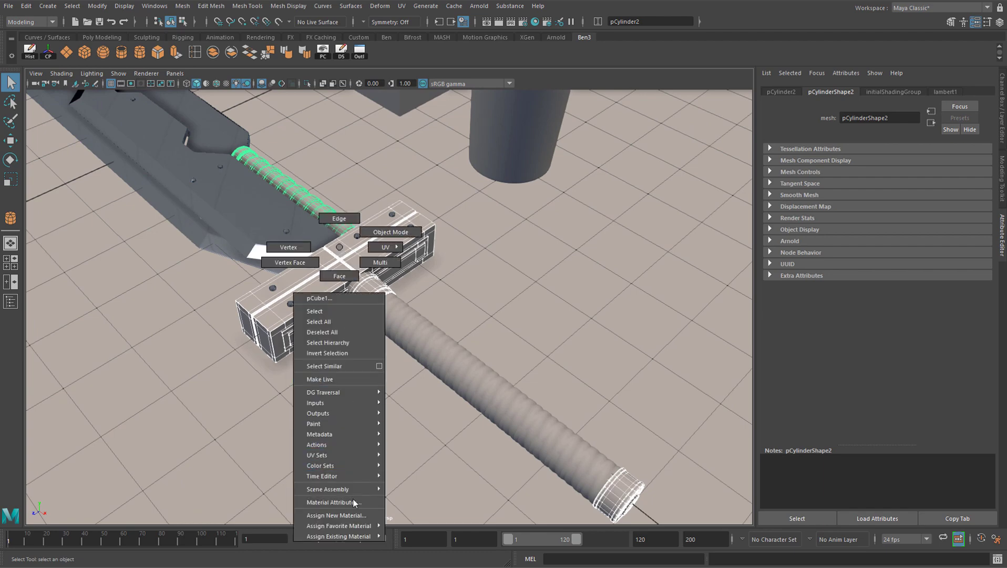
click(352, 517)
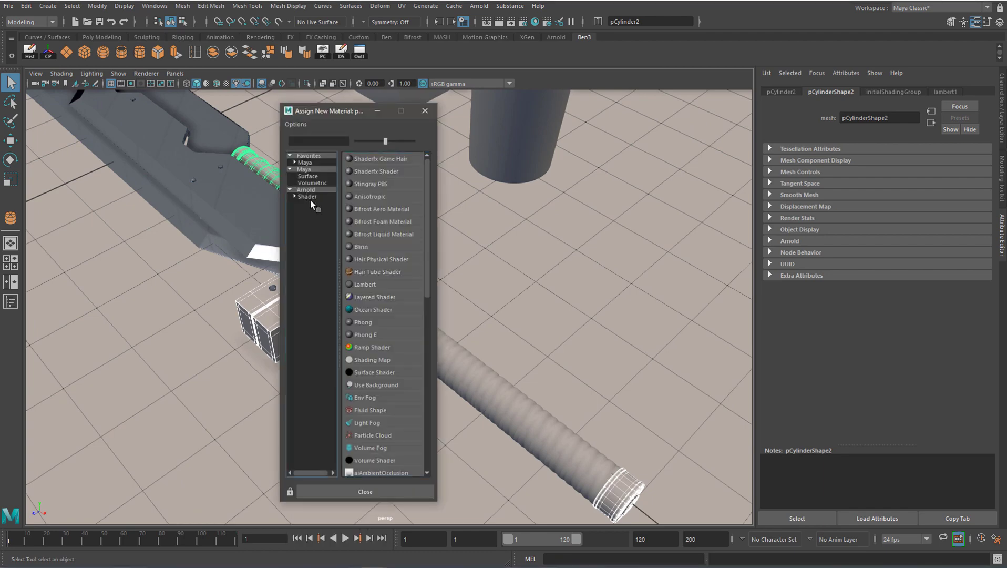
click(308, 196)
click(396, 284)
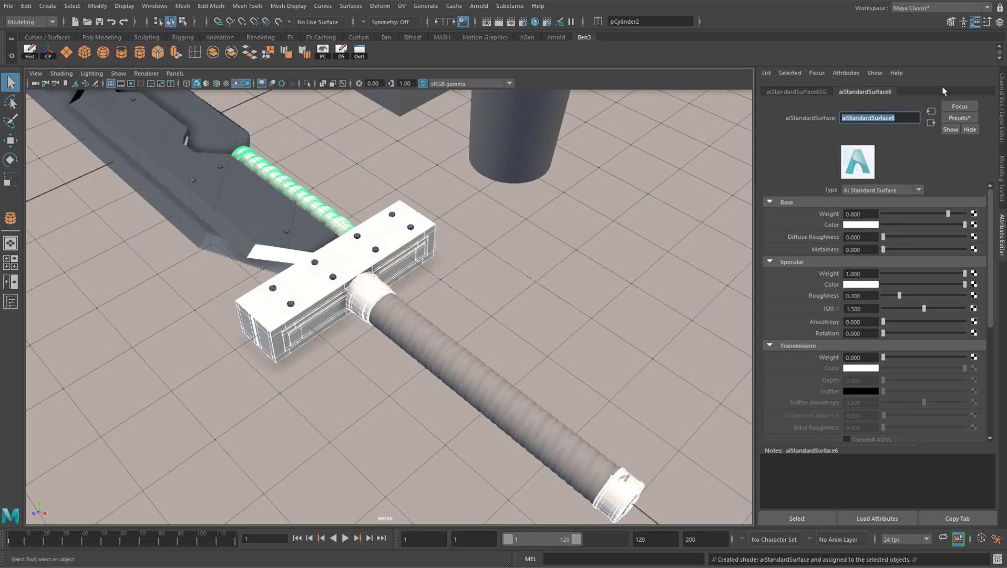
Name the new material RoughMetal and apply the Copper preset to it.
text(RoughMetal)
key(Return)
click(954, 118)
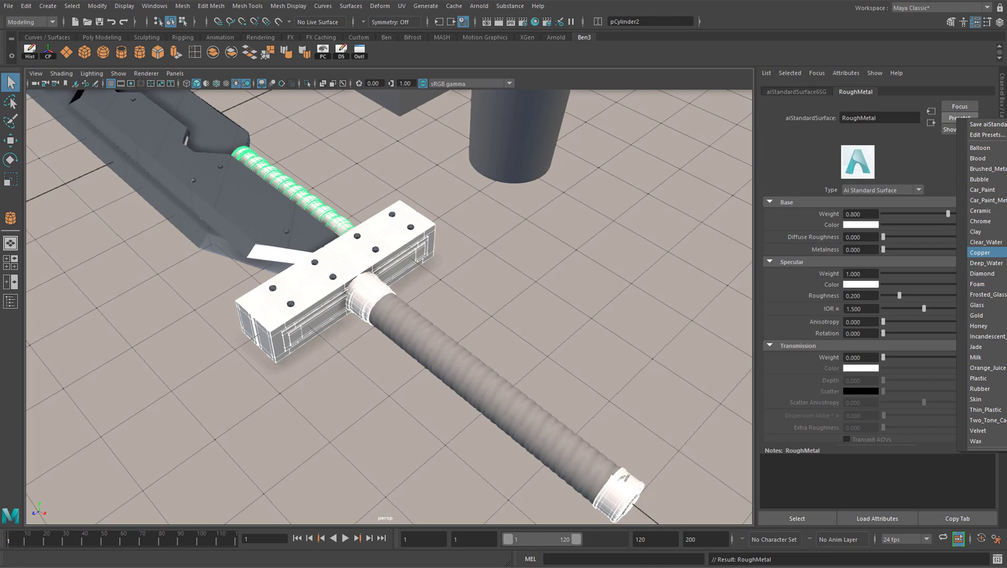
click(1001, 253)
alt+drag(364, 256, 336, 223)
alt+middle_drag(365, 202, 394, 241)
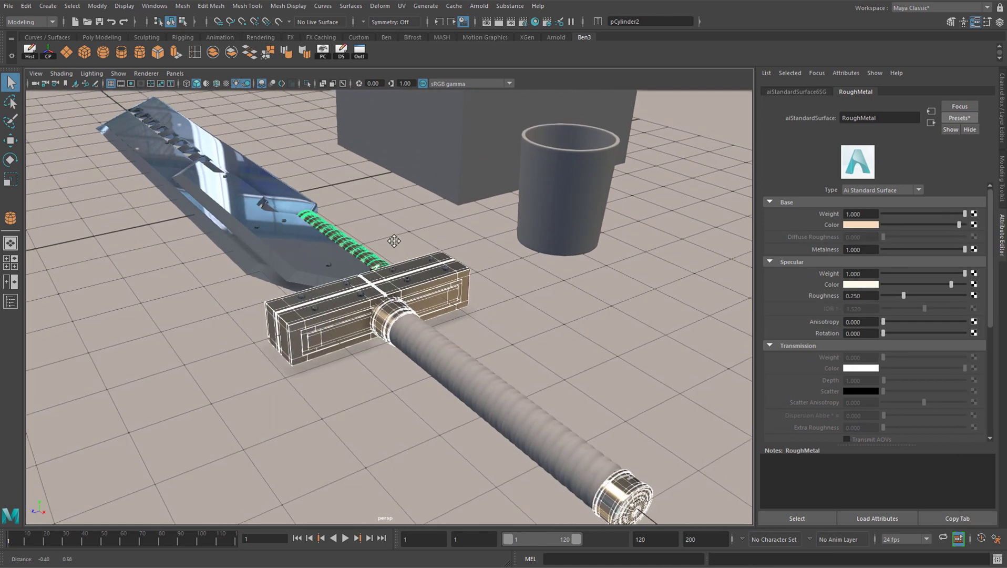
Open the Arnold render view and examine the copper finish on the crossguard, collar and ribbed rod up close.
click(394, 241)
alt+right_drag(395, 241, 445, 274)
alt+drag(445, 274, 513, 265)
click(479, 6)
click(504, 20)
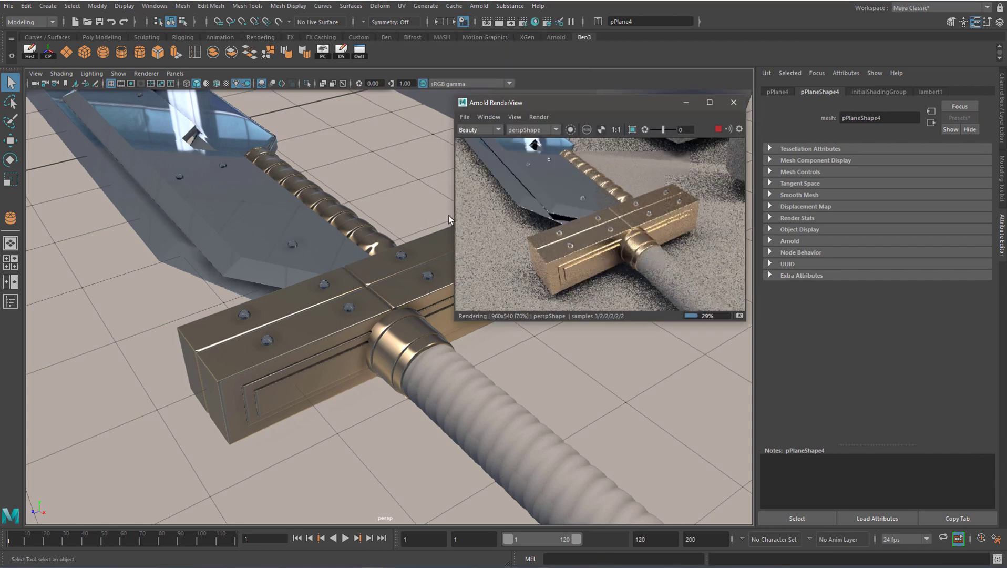
drag(454, 220, 386, 226)
drag(386, 321, 345, 402)
alt+drag(196, 203, 243, 255)
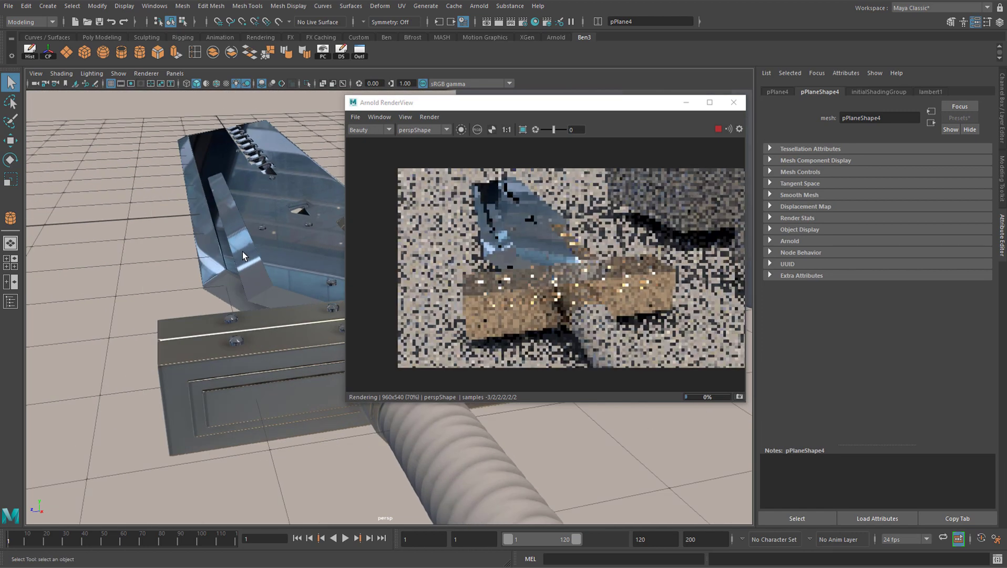
scroll(242, 251, up, 2)
scroll(577, 288, up, 2)
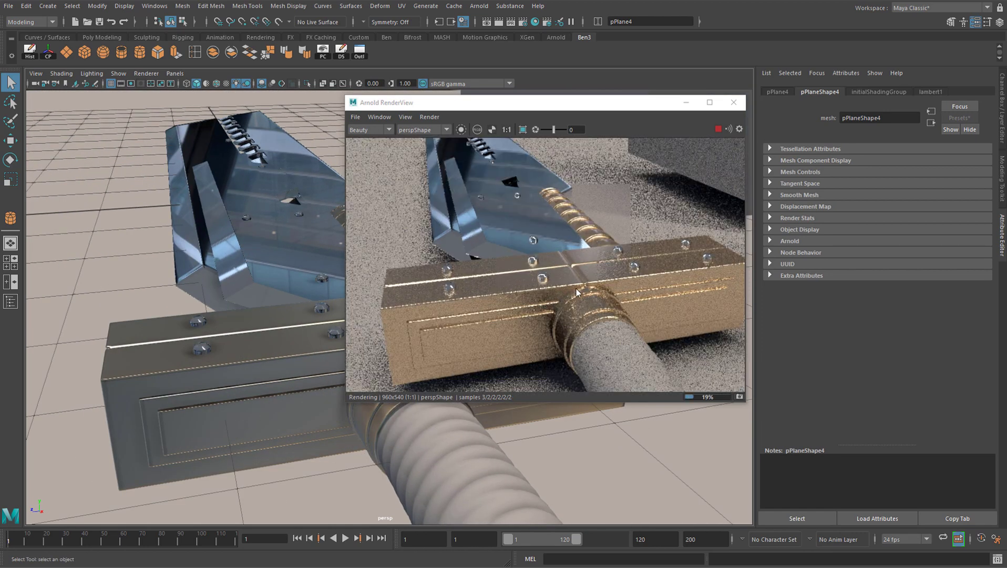
scroll(630, 258, up, 1)
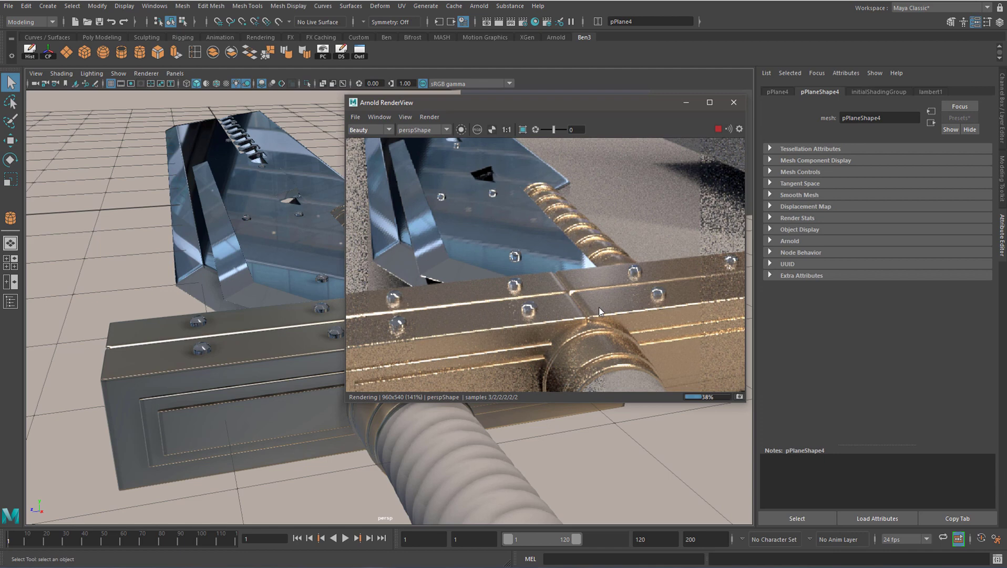
scroll(625, 297, down, 2)
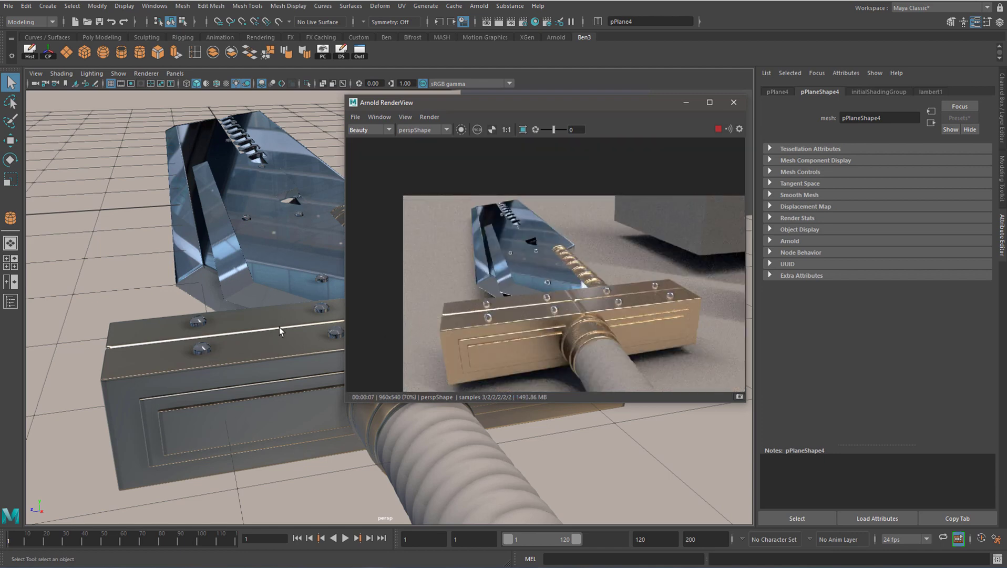
Change the crossguard's RoughMetal base color to a neutral dark grey, keeping the live render visible beside the model.
click(259, 349)
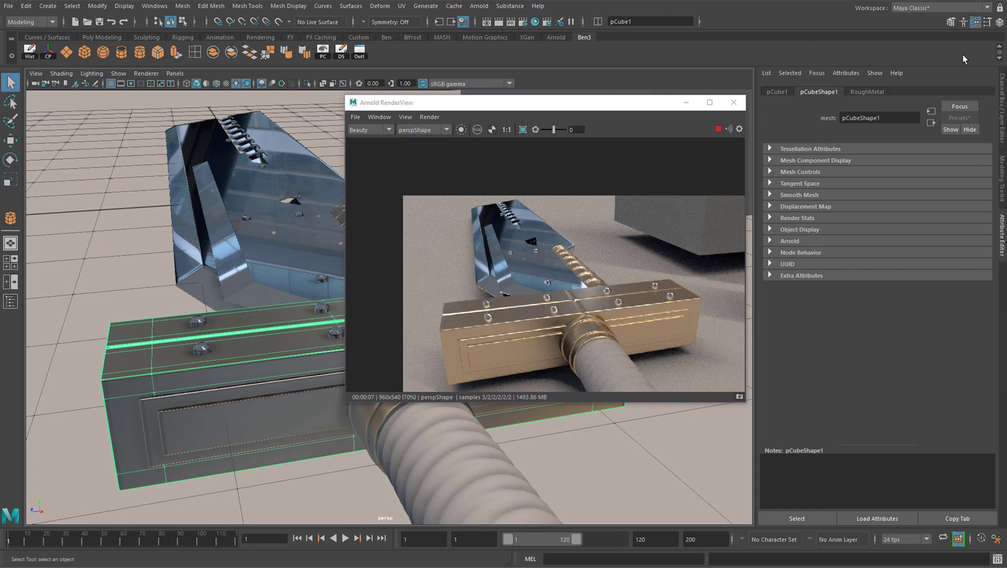
drag(606, 99, 282, 142)
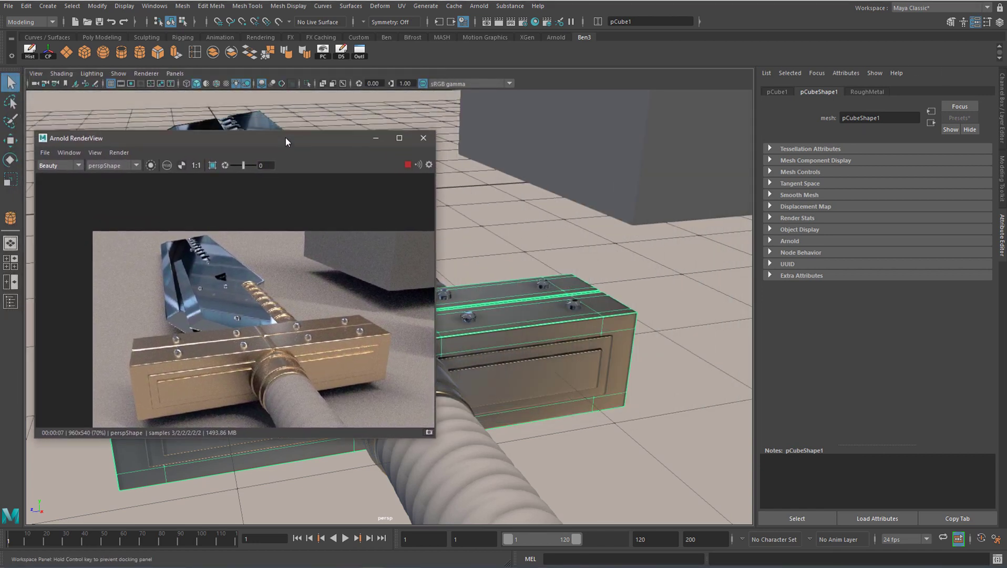
click(866, 90)
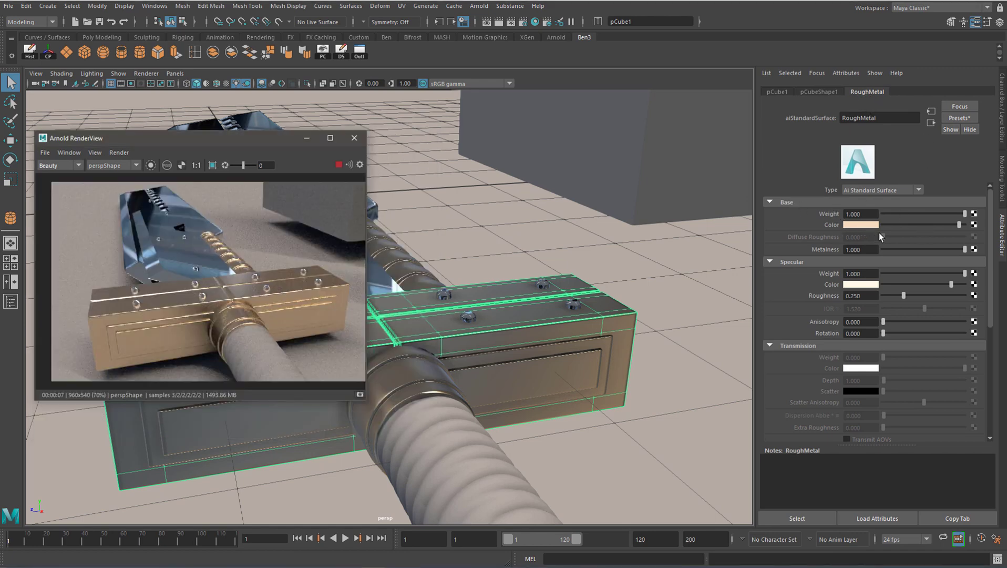
click(859, 224)
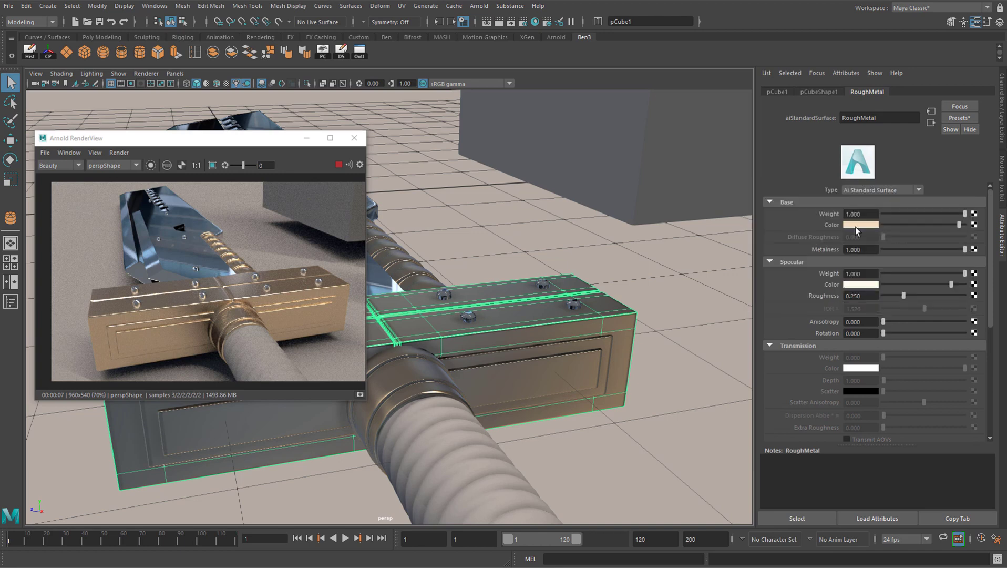
click(856, 226)
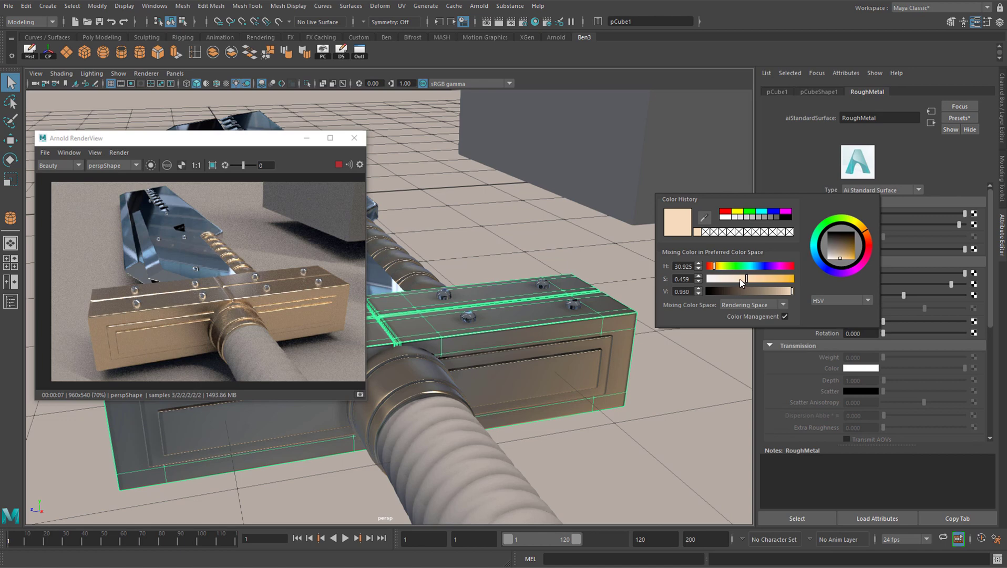
mouse_move(850, 256)
mouse_down()
mouse_move(830, 243)
mouse_move(803, 249)
mouse_up()
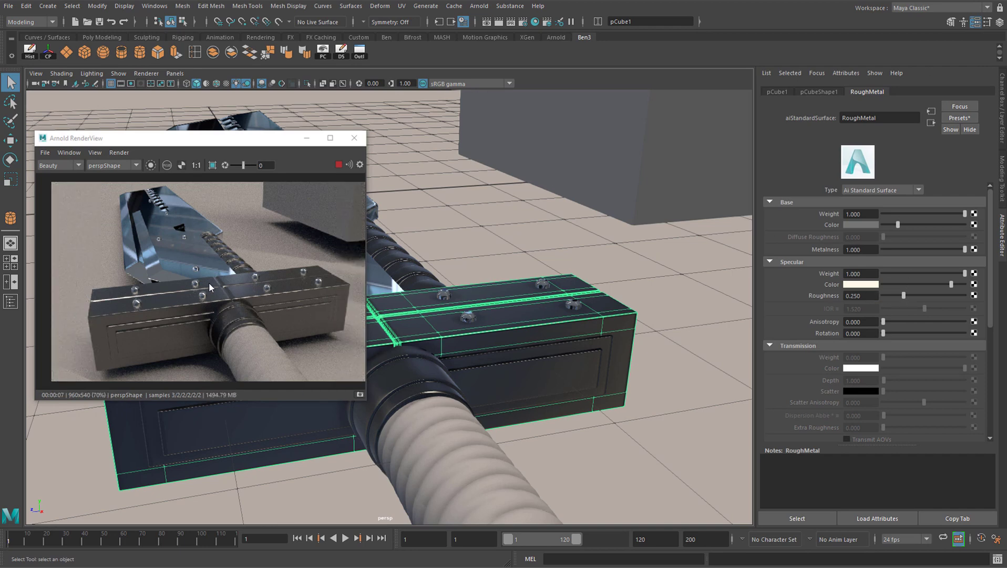
Try a RoughMetal specular roughness of 0 in the close-up render, then set it to 0.201.
scroll(247, 292, up, 3)
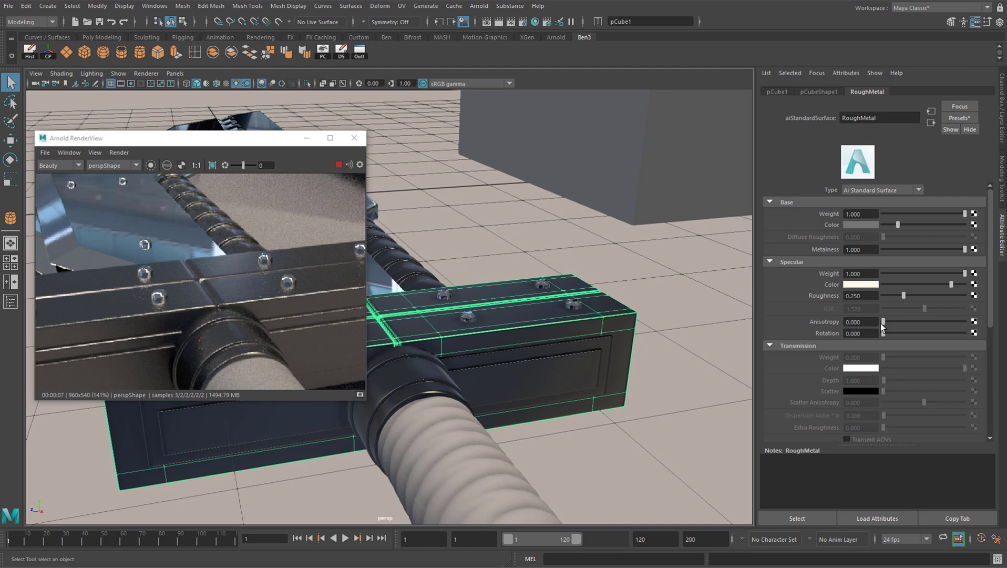
drag(904, 298, 880, 294)
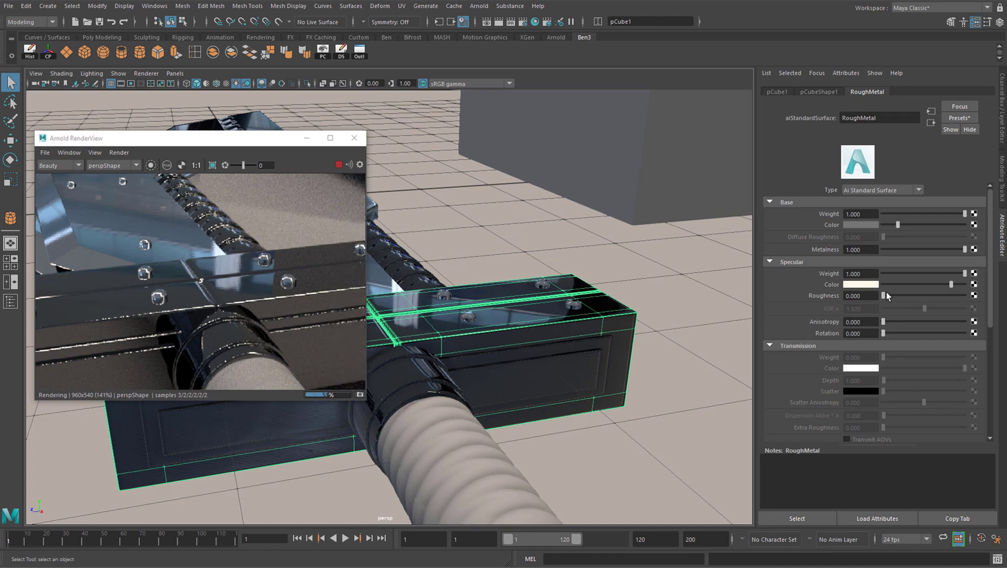
mouse_move(886, 291)
mouse_down()
mouse_move(962, 302)
mouse_move(900, 305)
mouse_up()
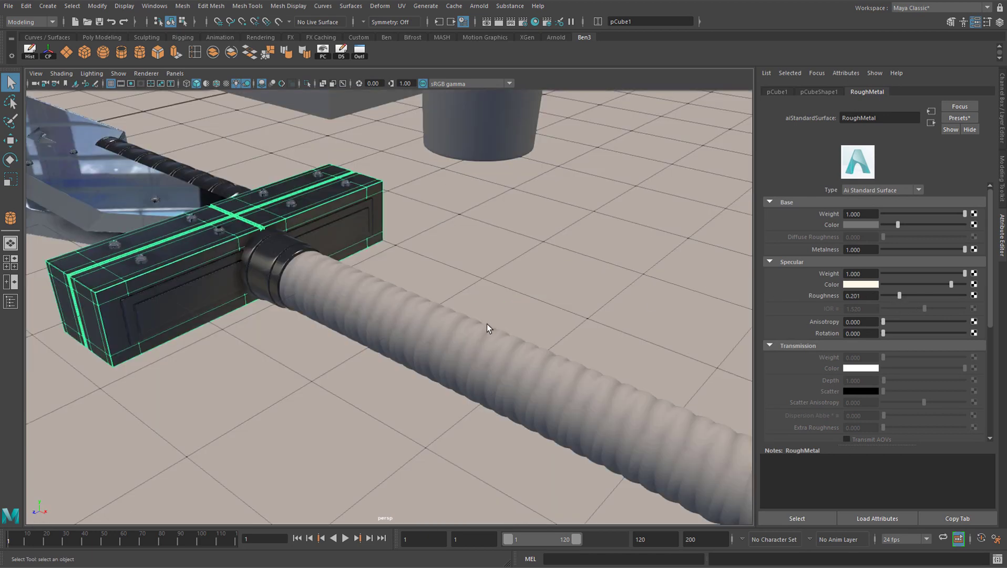
alt+drag(487, 323, 364, 298)
click(364, 298)
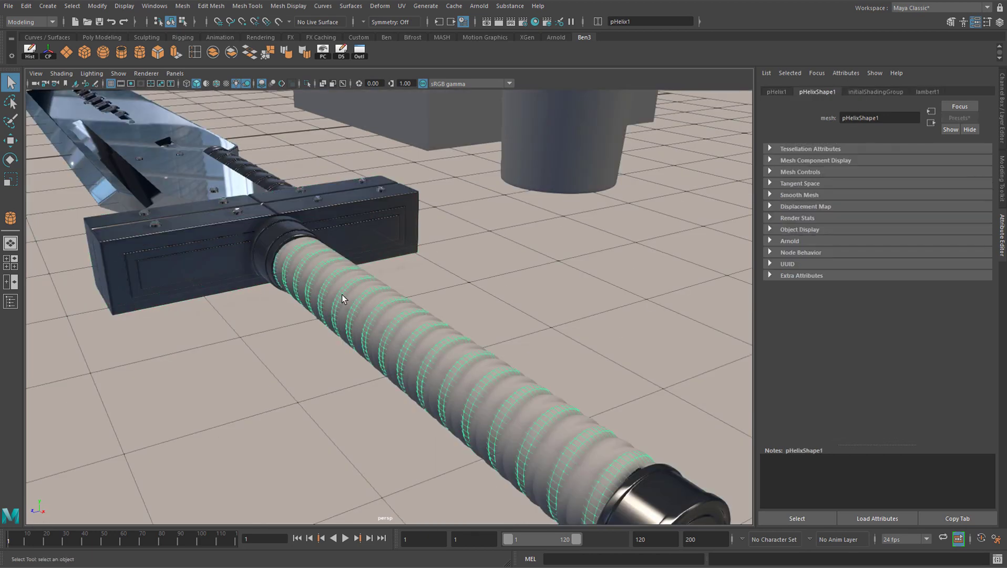
shift+click(368, 309)
shift+click(367, 309)
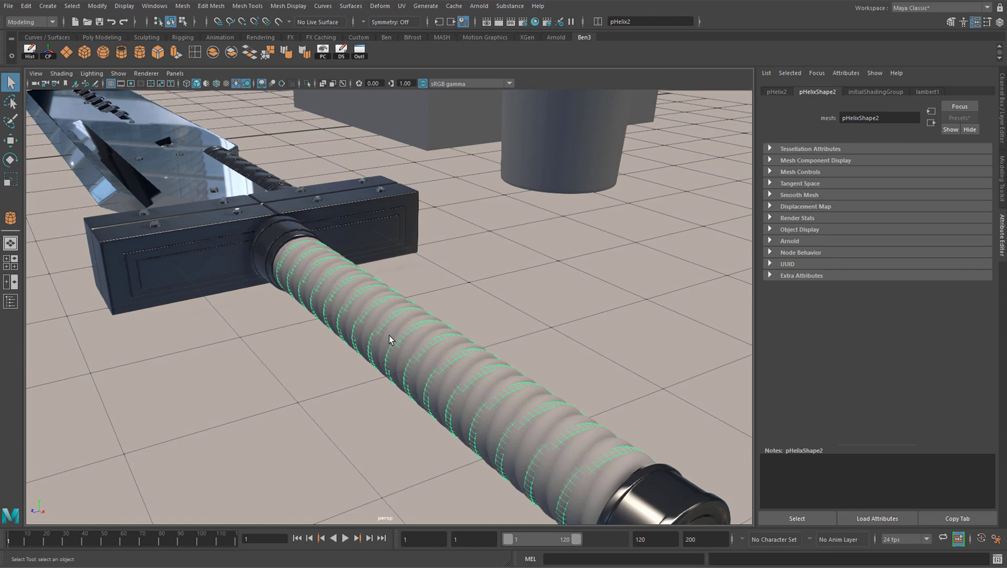
shift+click(387, 335)
alt+drag(387, 335, 386, 342)
shift+click(406, 327)
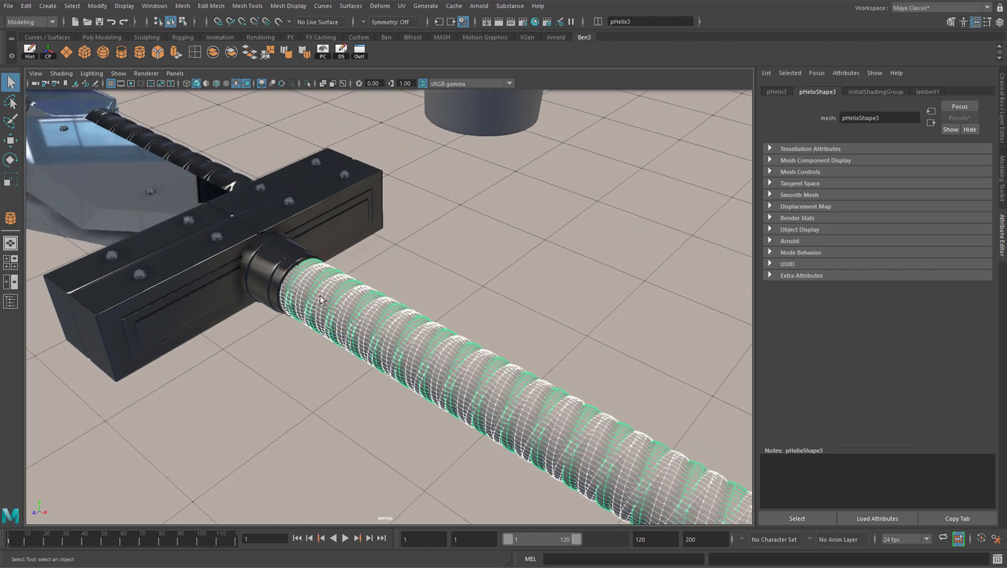
alt+drag(320, 294, 360, 296)
alt+drag(594, 365, 364, 289)
Select all the interlocking helix strands of the handle grip and assign them a new aiStandardSurface material.
click(399, 303)
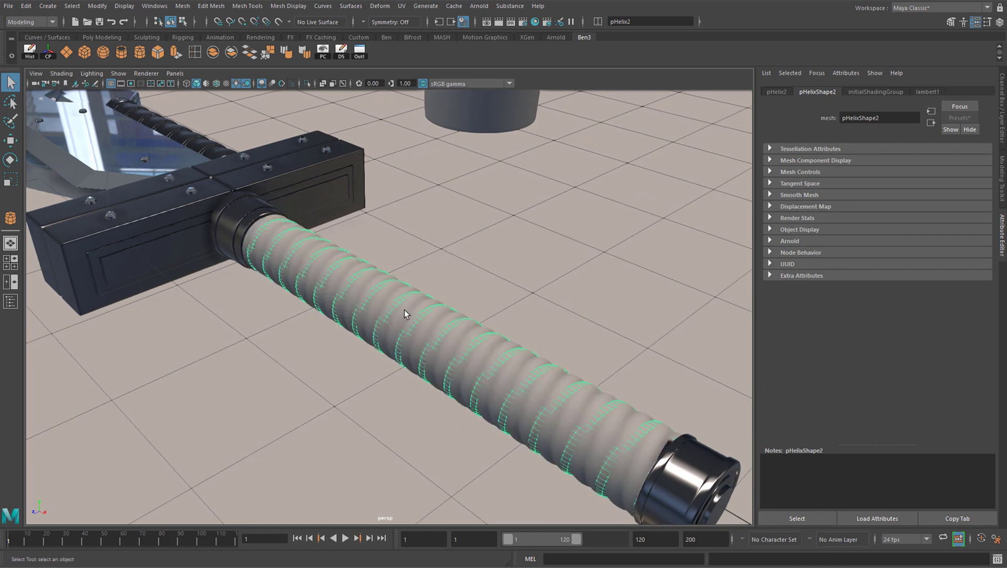
click(348, 281)
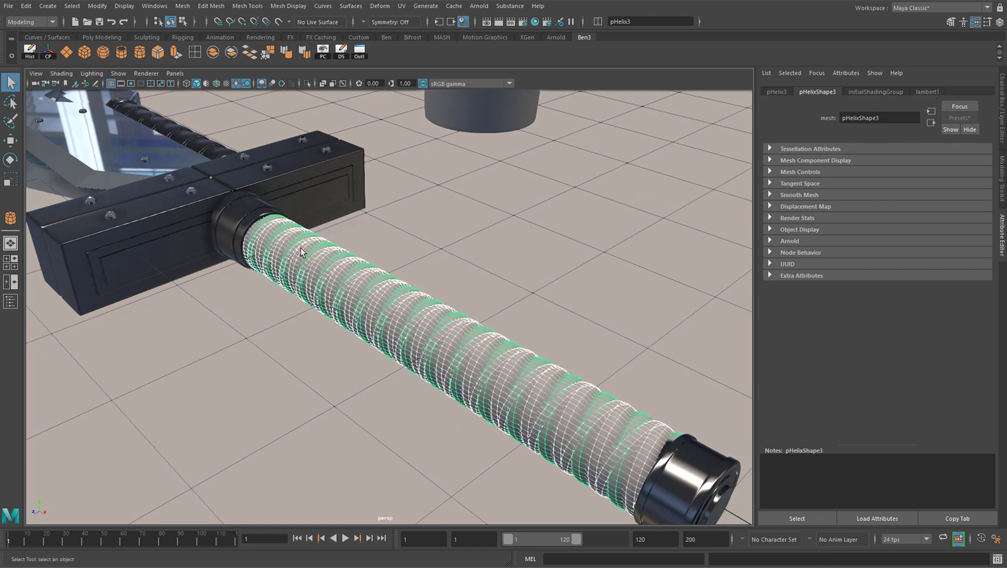
right_drag(301, 248, 316, 518)
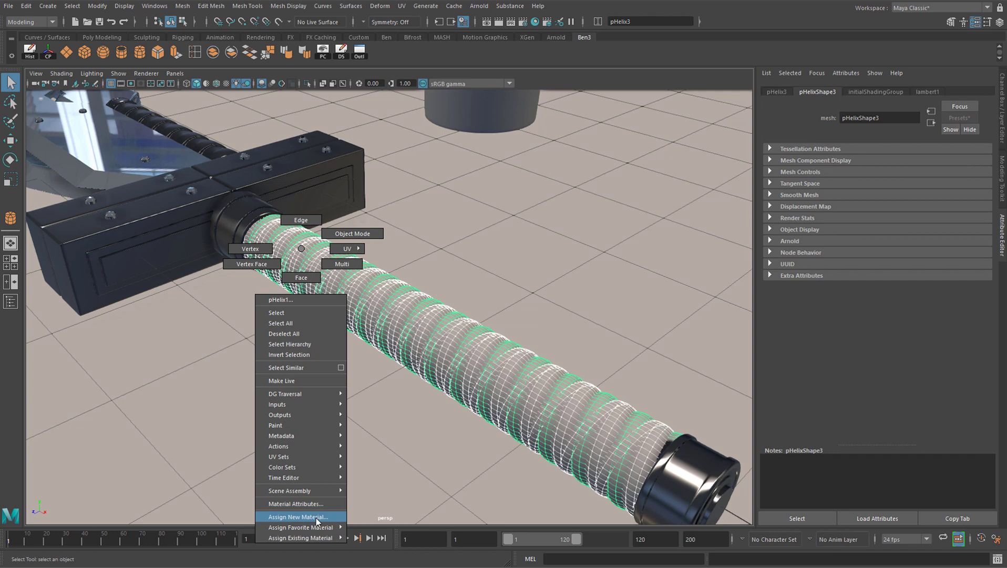
click(316, 517)
click(375, 285)
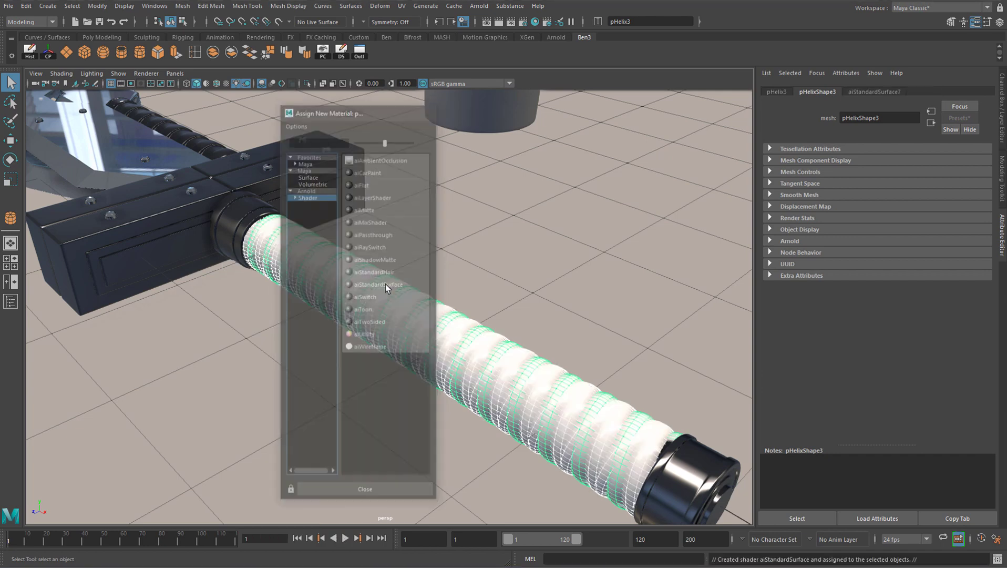
Name the grip's new material Rubber and apply the Rubber preset to it.
double_click(900, 123)
text(Rubber)
key(Return)
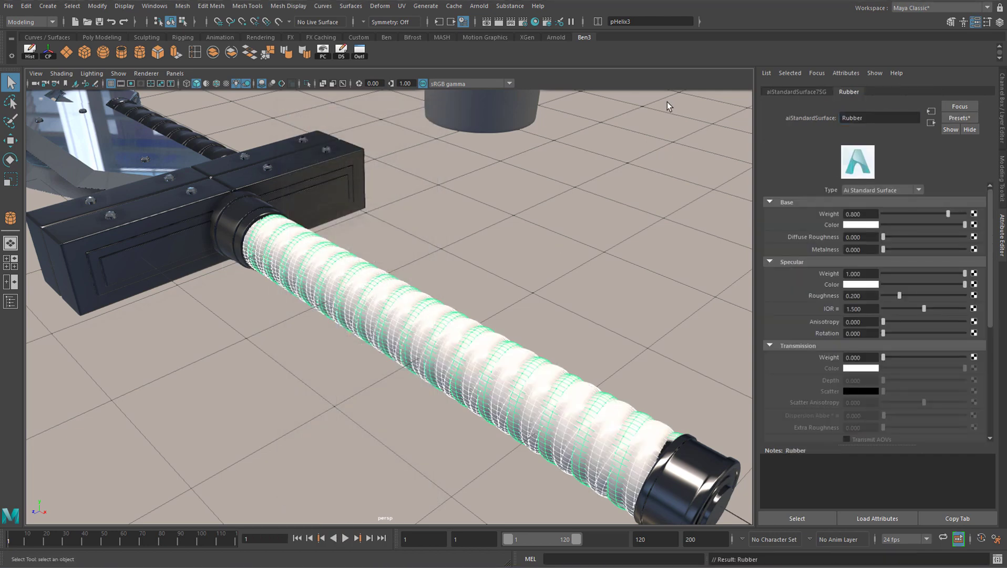
click(959, 118)
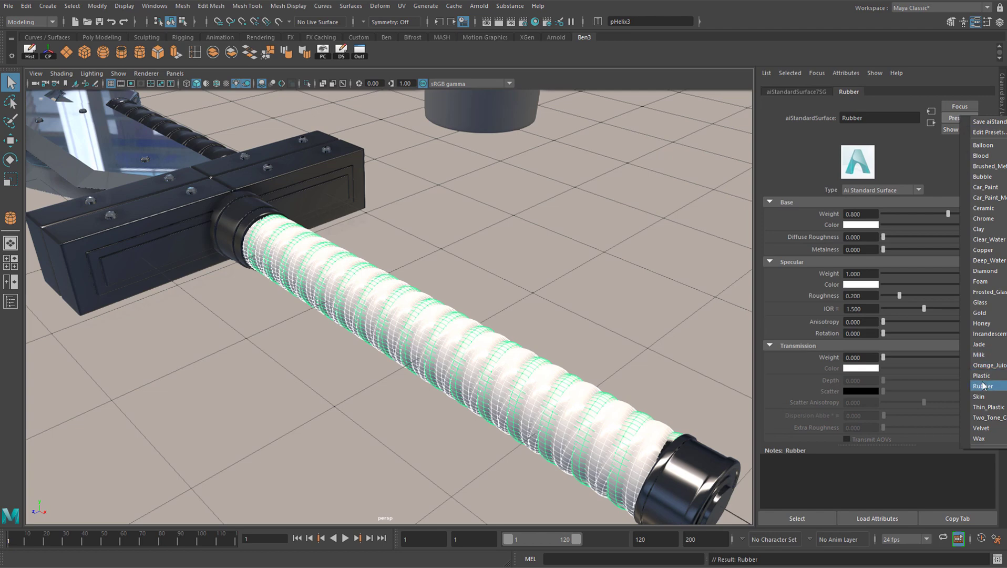
alt+drag(500, 315, 348, 285)
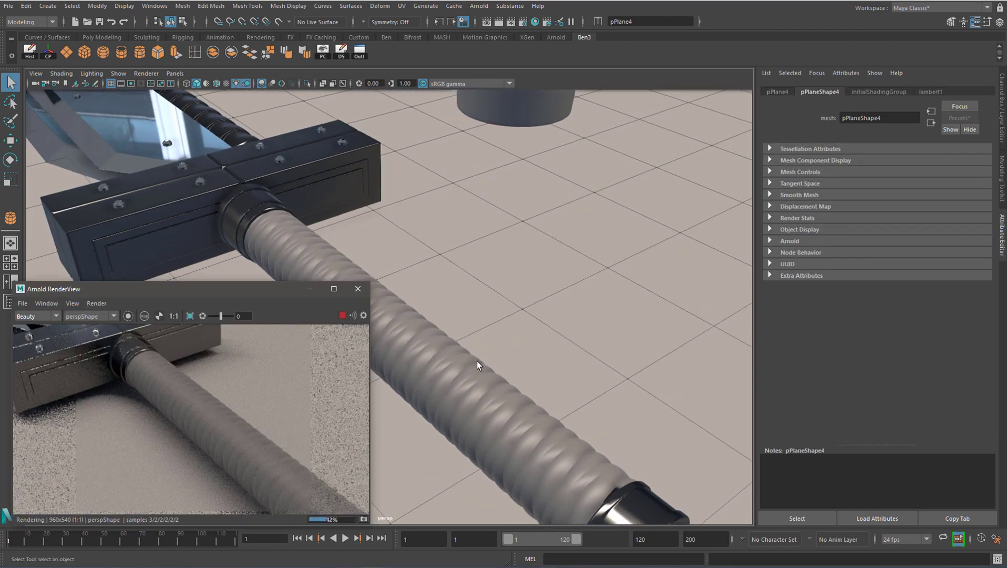
Set the grip's Rubber material to a black base color and a specular roughness of 0.942.
click(477, 361)
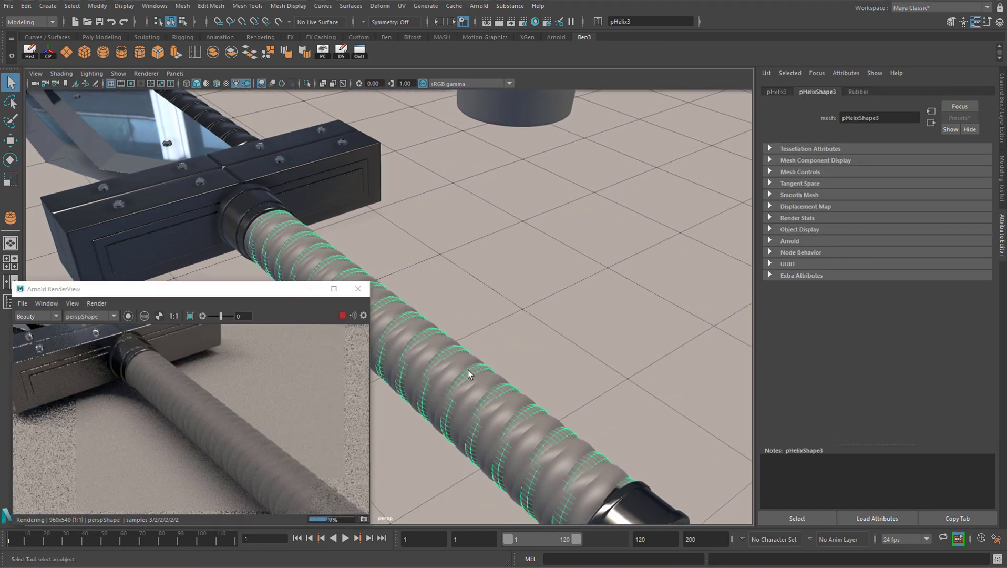
click(857, 92)
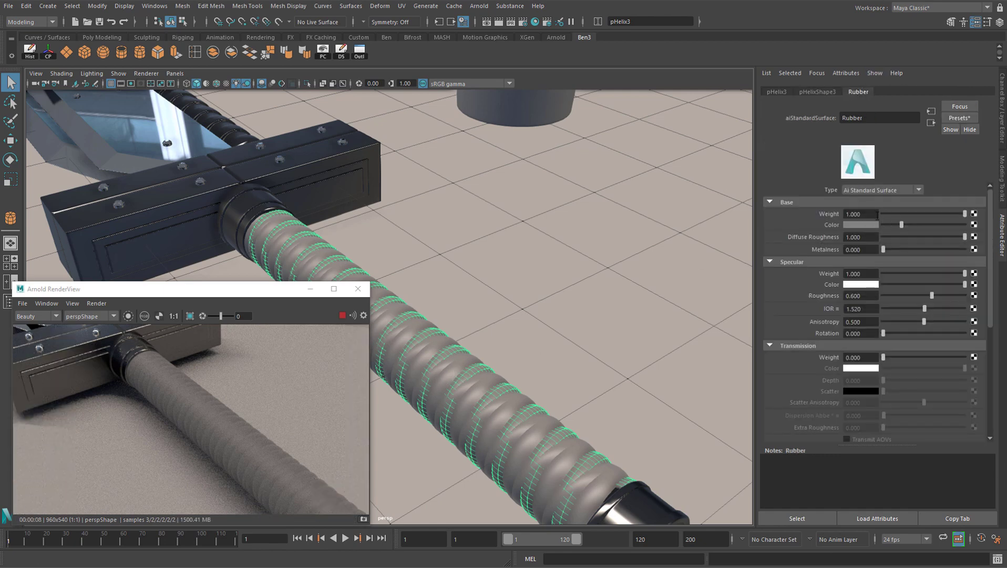
drag(902, 224, 879, 225)
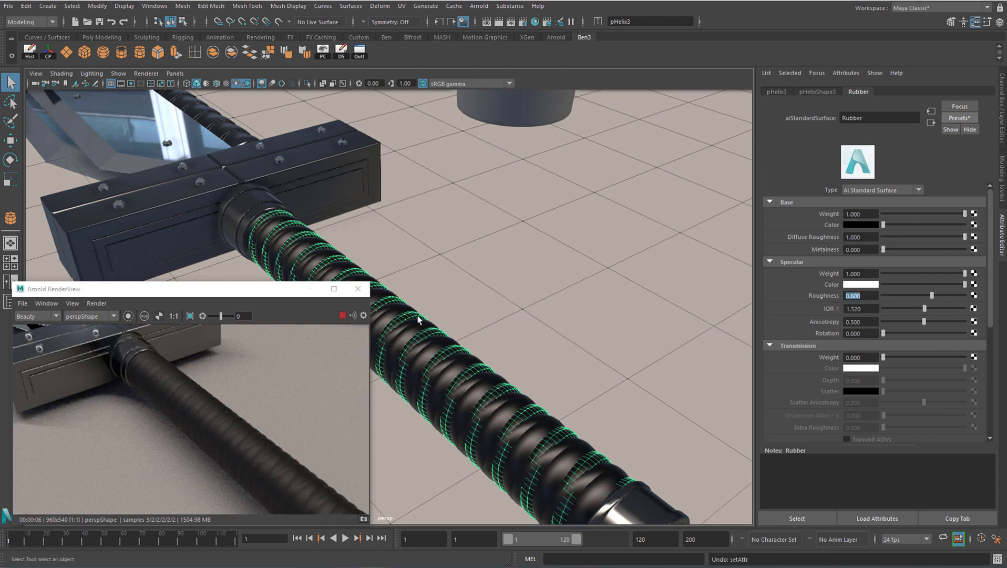
click(947, 118)
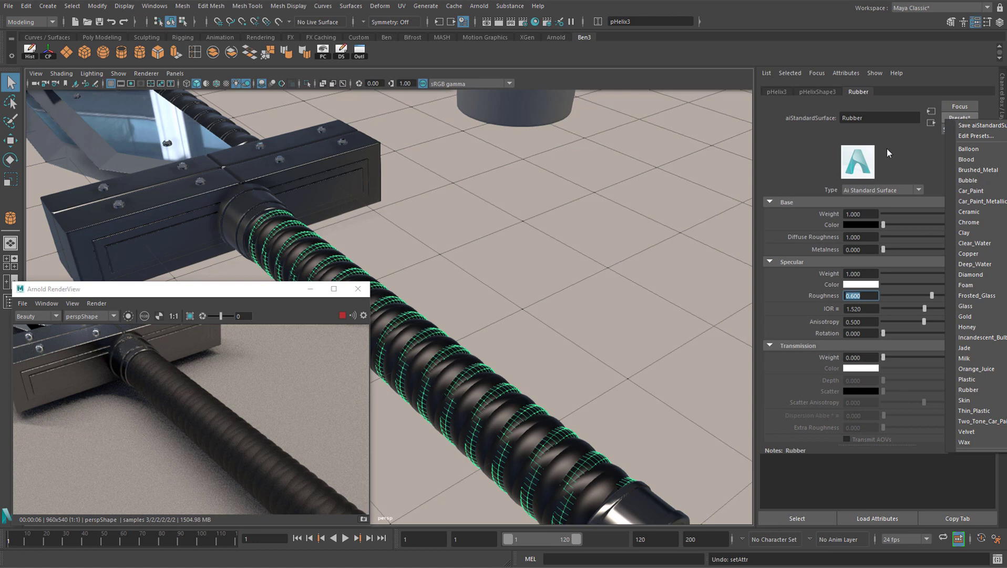
click(903, 157)
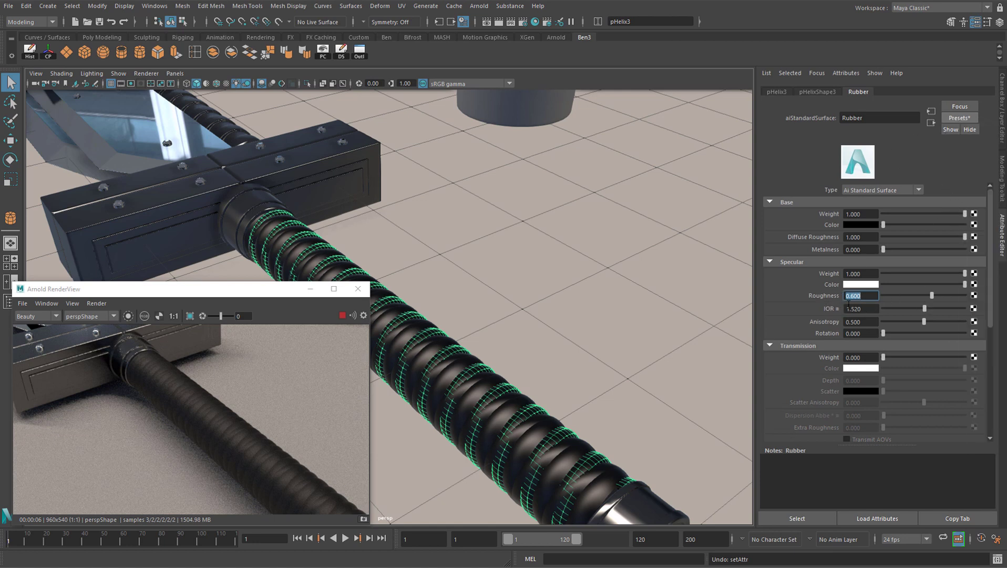
drag(932, 295, 960, 296)
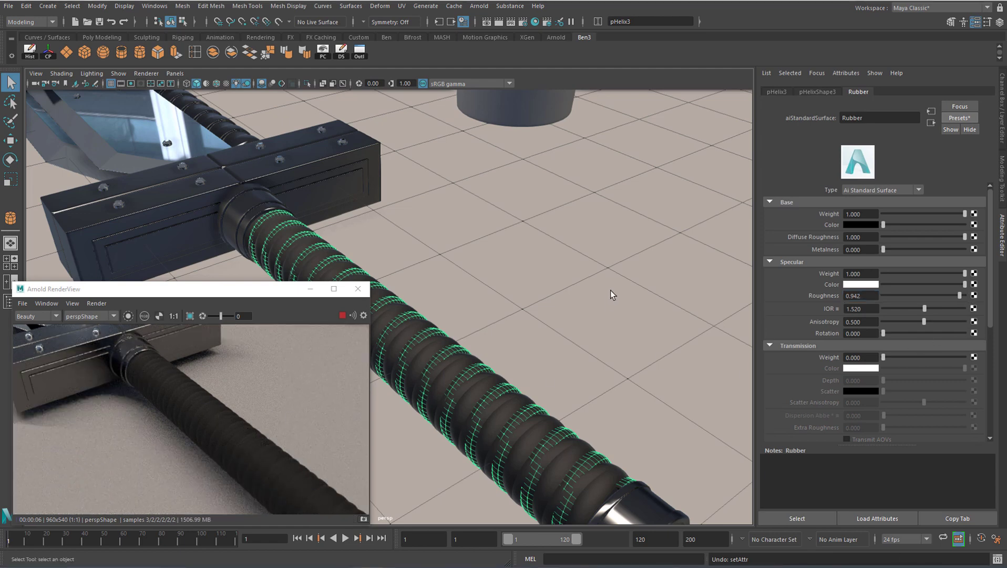
Assign a new aiStandardSurface material to the cup beside the large block and name it Glass.
alt+middle_drag(563, 160, 466, 467)
alt+middle_drag(547, 121, 668, 428)
alt+drag(533, 348, 506, 349)
click(506, 348)
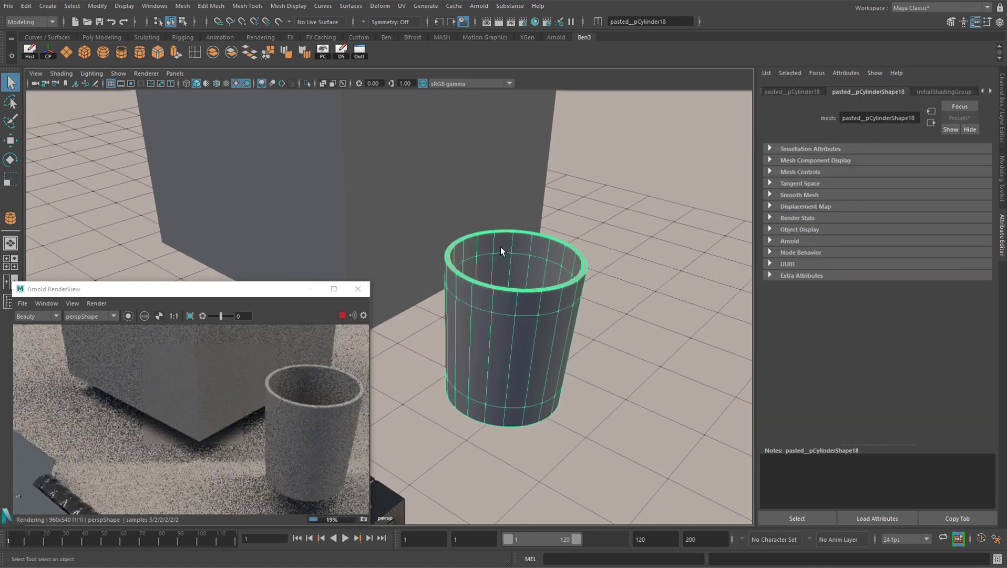
right_drag(501, 248, 498, 516)
click(313, 198)
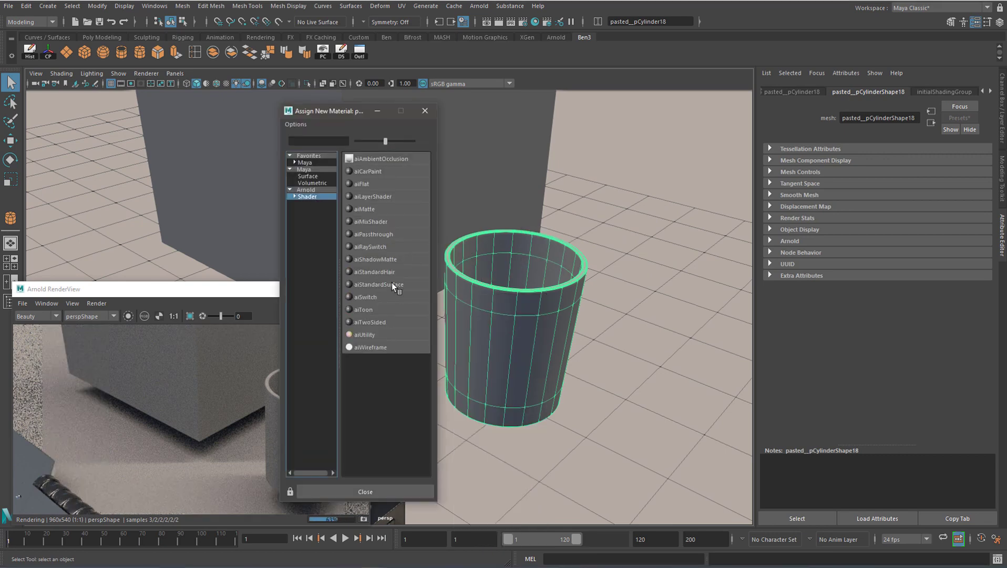
click(395, 284)
text(Glass)
key(Return)
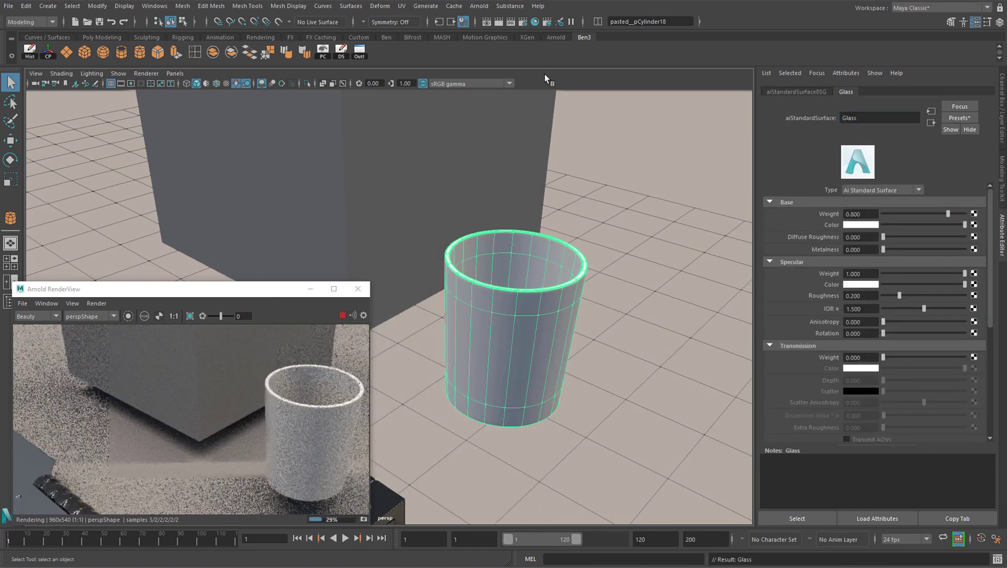
Apply the Glass preset to the cup's Glass material and check the cup in the live render.
click(955, 117)
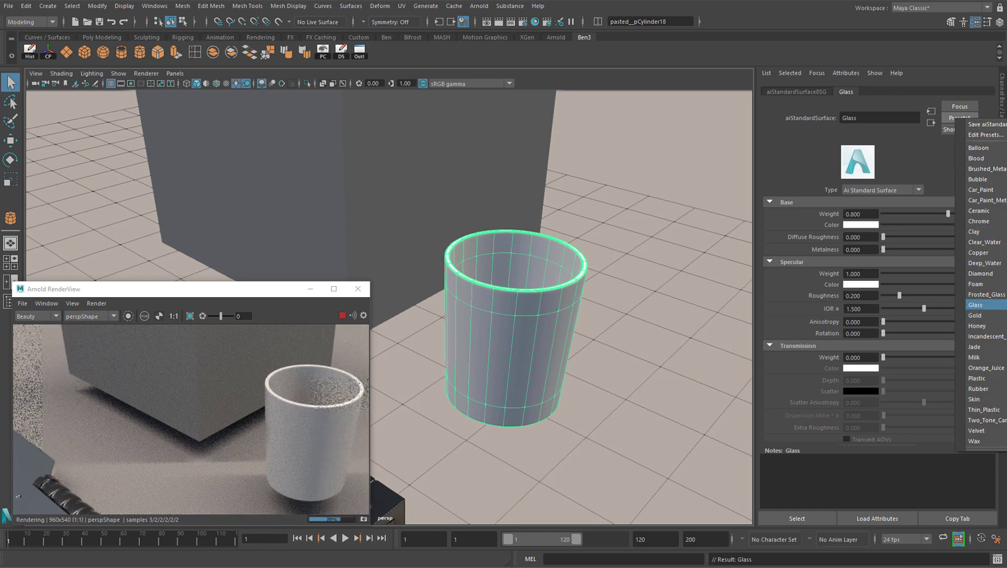
click(982, 305)
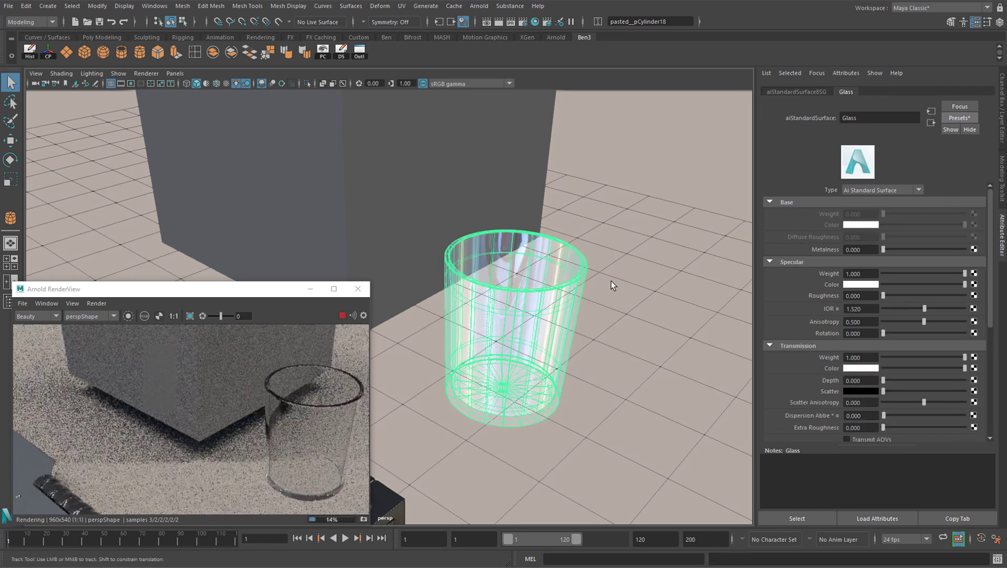
alt+drag(611, 280, 576, 276)
scroll(575, 277, down, 3)
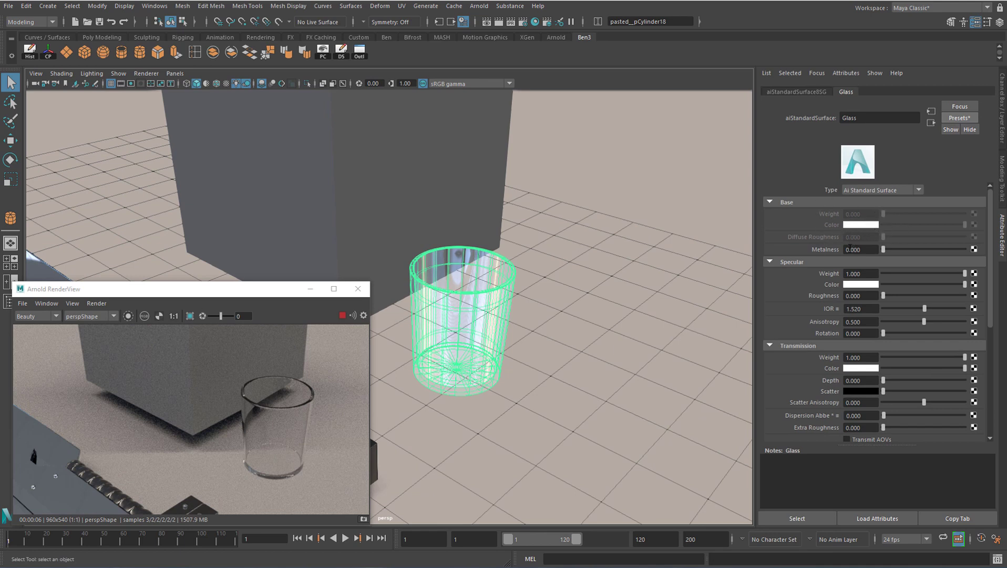
scroll(869, 369, down, 1)
scroll(868, 369, up, 1)
Tint the cup's glass by giving the Glass material a pale blue transmission color.
click(861, 284)
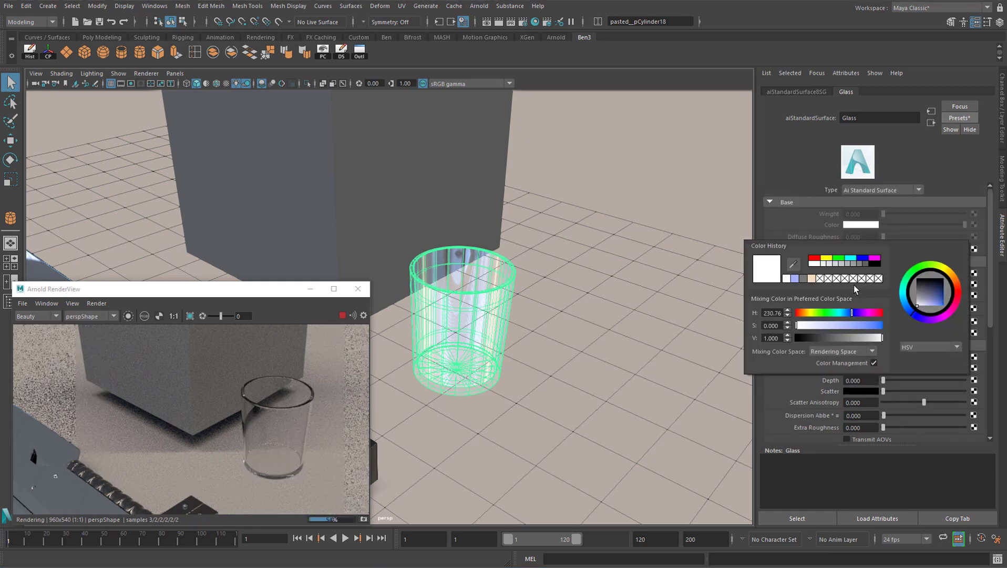
drag(829, 327, 867, 329)
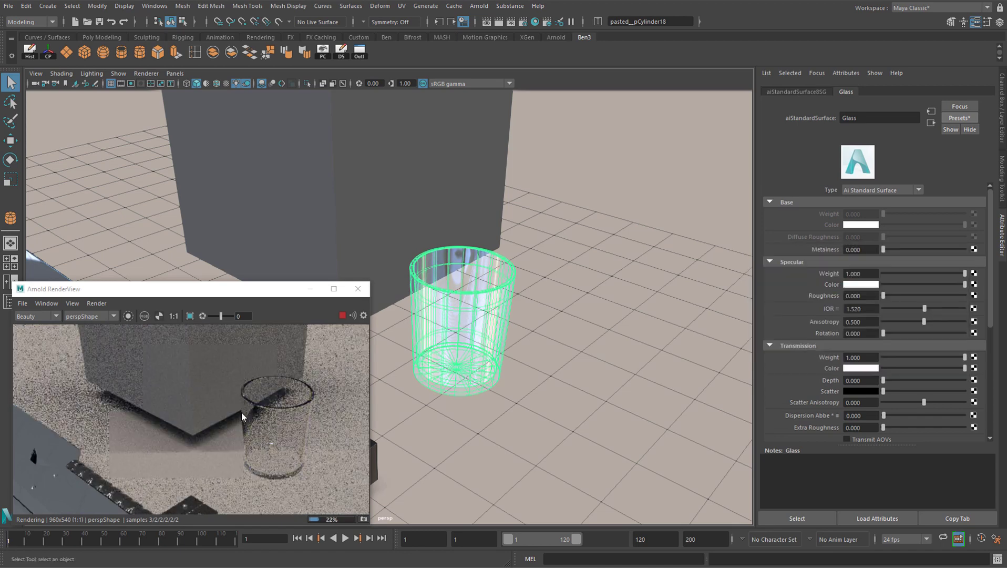
click(861, 368)
mouse_move(841, 407)
mouse_down()
mouse_move(822, 414)
mouse_move(867, 415)
mouse_move(841, 414)
mouse_up()
click(871, 371)
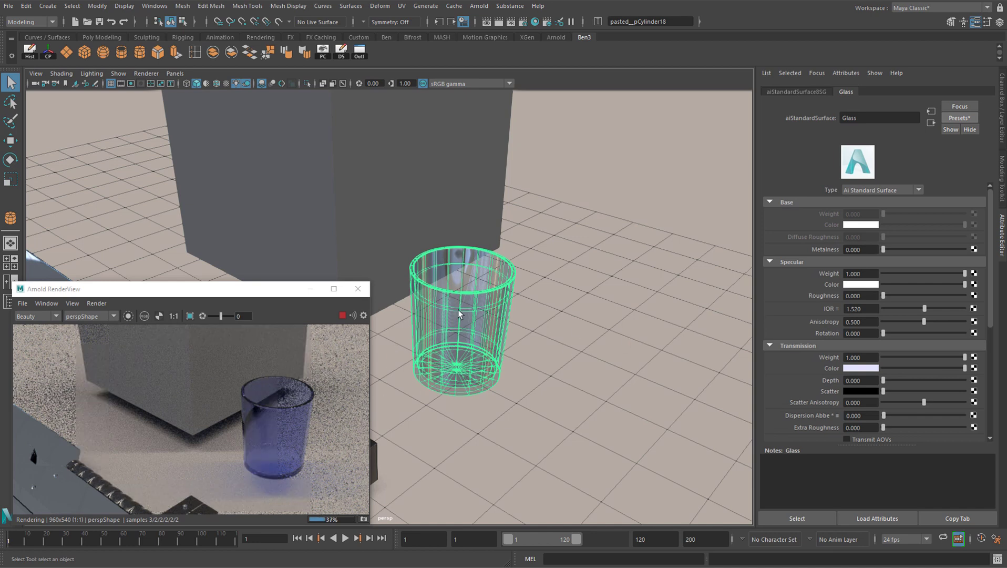
Try a lower geometry opacity on the Glass material and bring it back to full white.
scroll(894, 347, down, 6)
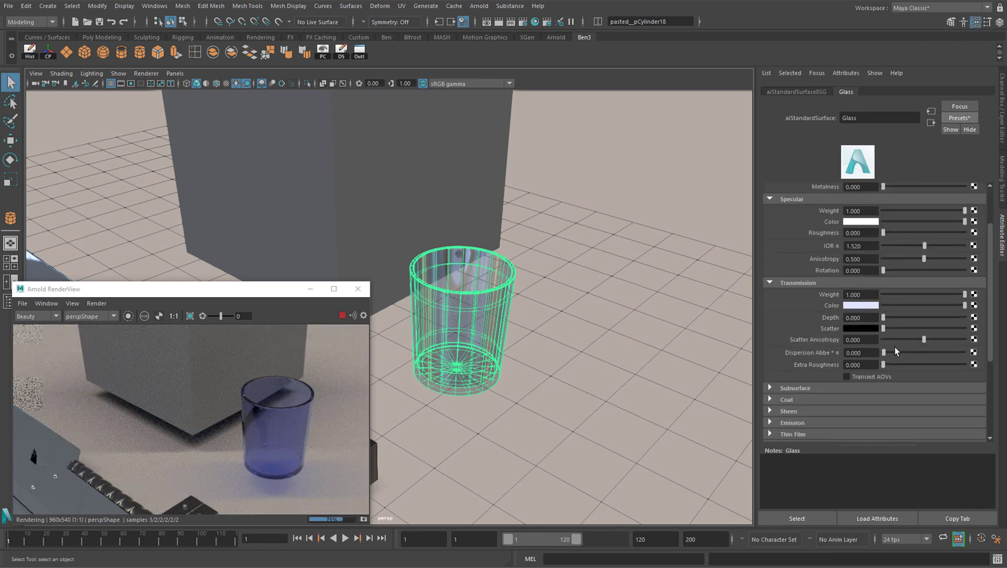
scroll(864, 344, down, 2)
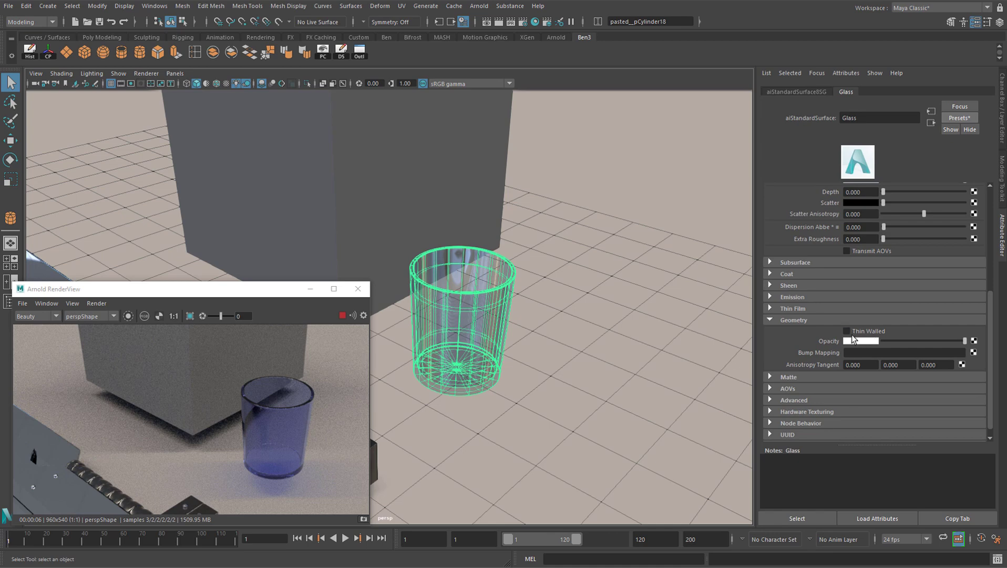
drag(939, 343, 913, 341)
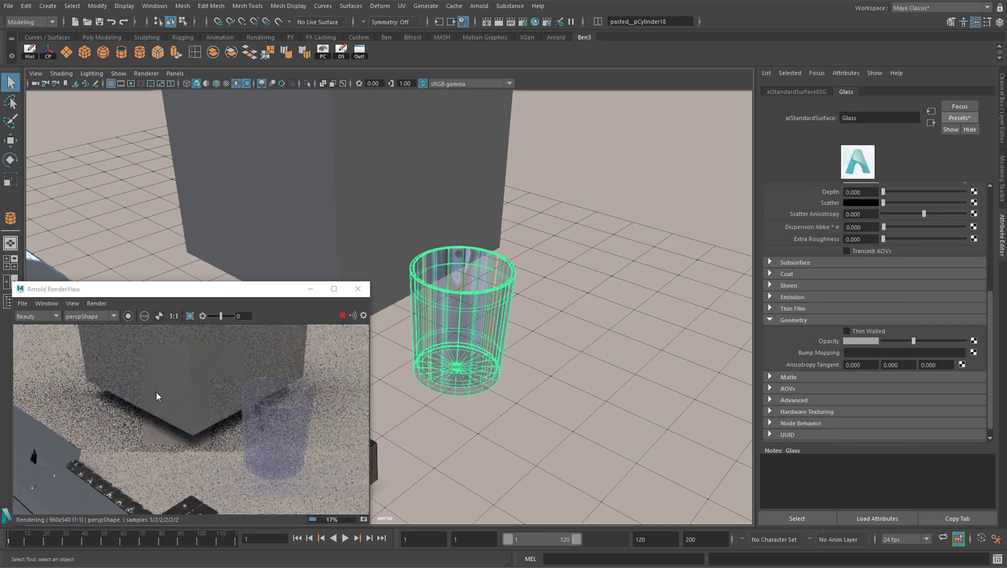
drag(898, 344, 887, 343)
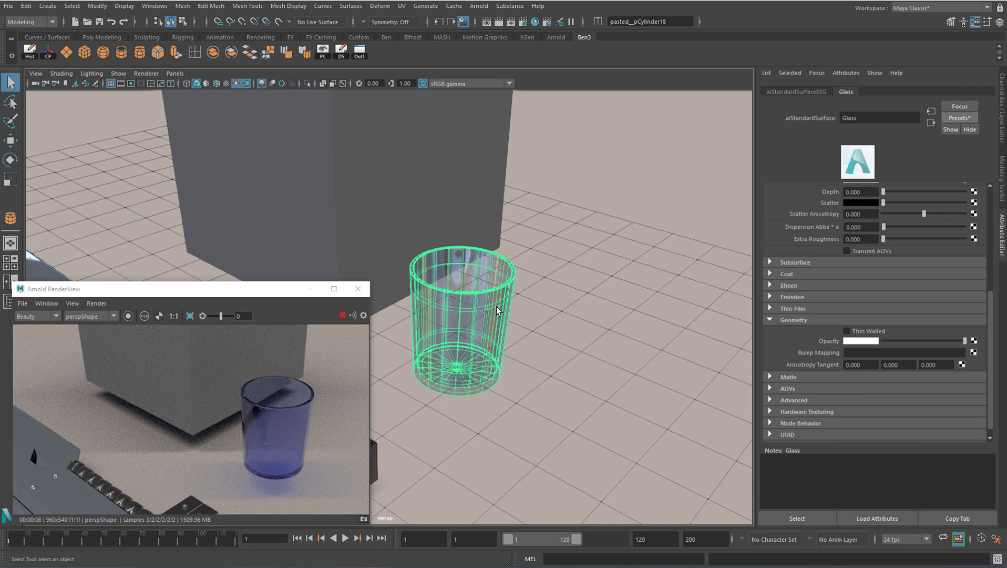
Reselect the cup, try the Thin Walled option on its Glass material and switch it off again.
click(356, 231)
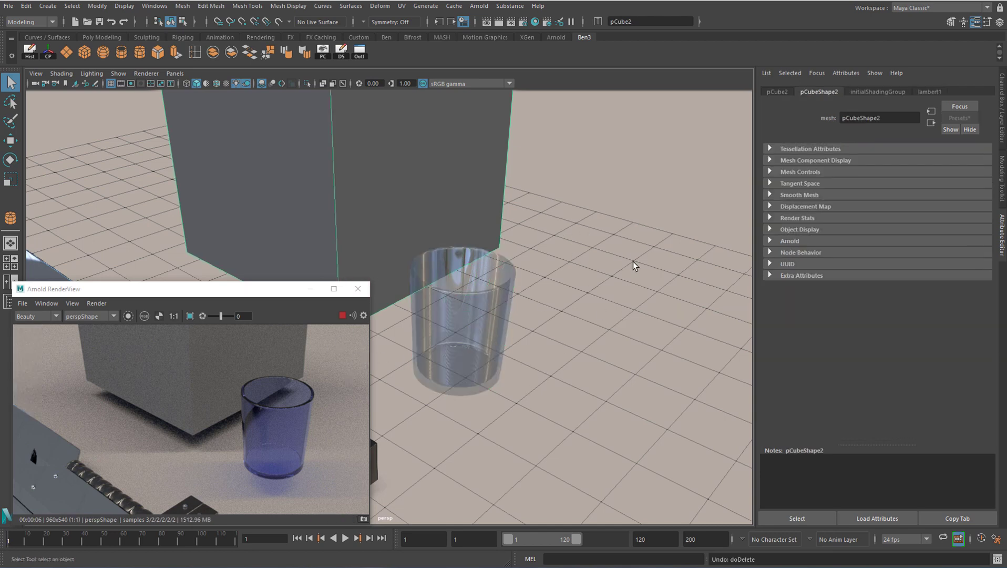
click(501, 344)
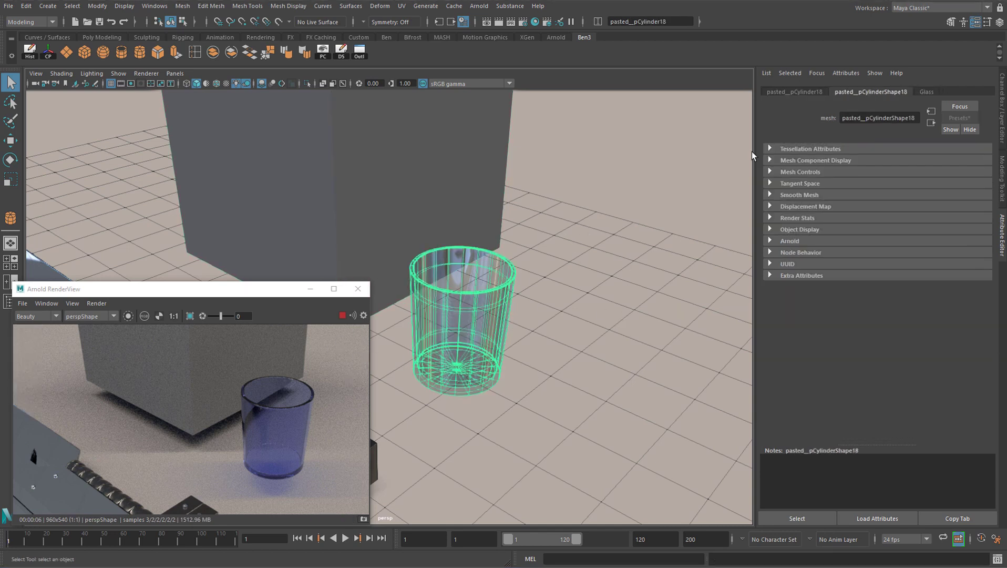
click(926, 92)
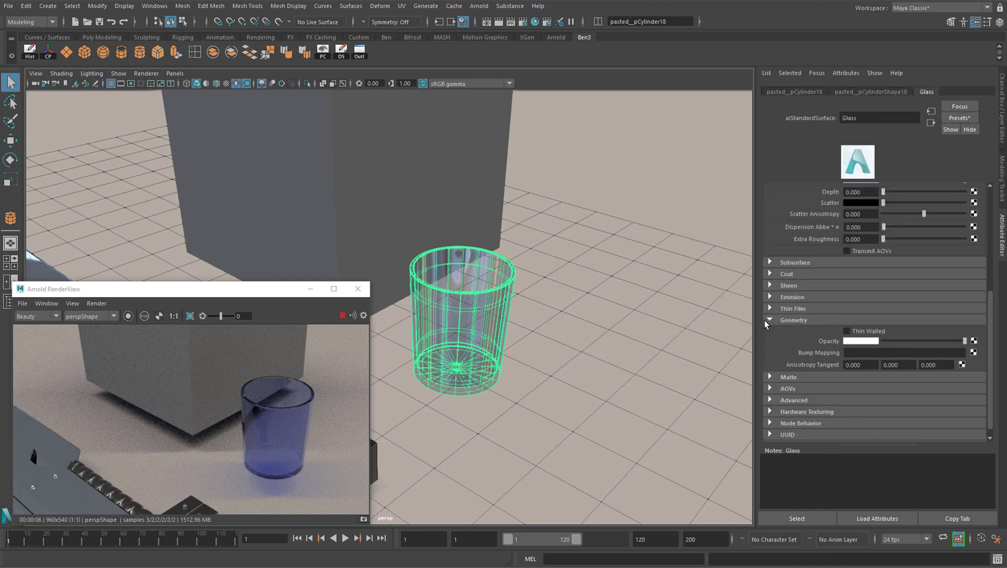
click(866, 331)
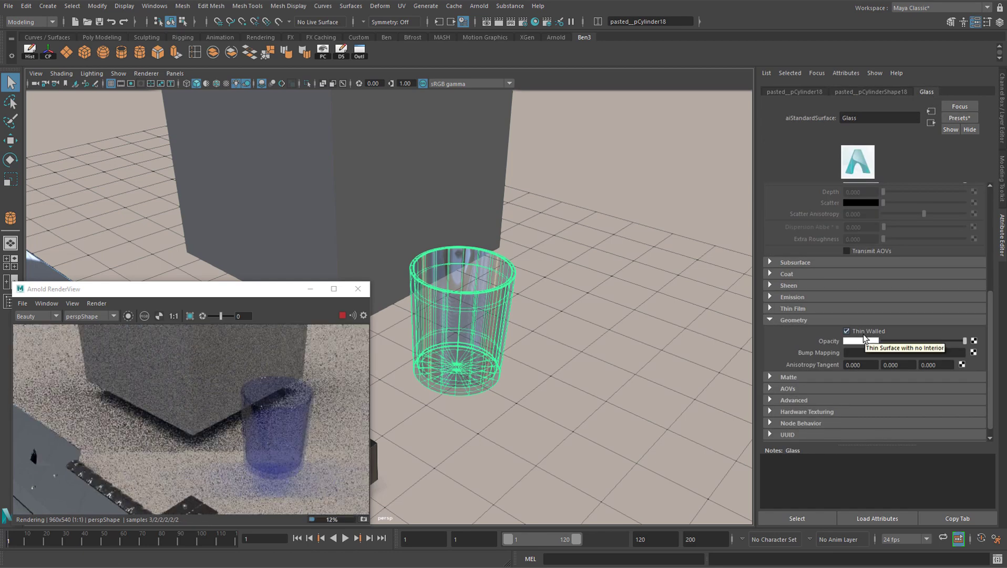
click(863, 331)
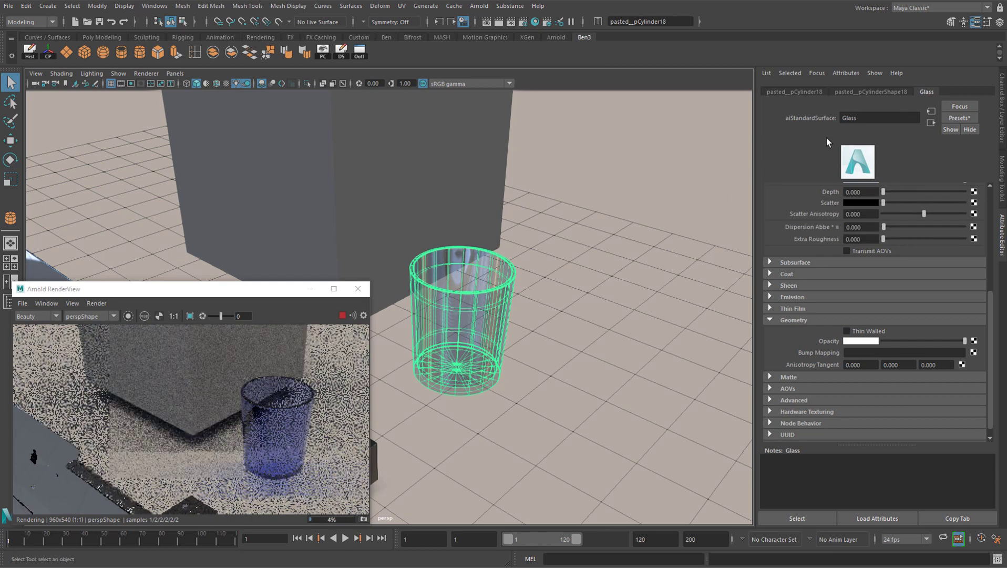
Try the Opaque option in the cup shape's Arnold attributes and compare the glass in the live render.
click(872, 93)
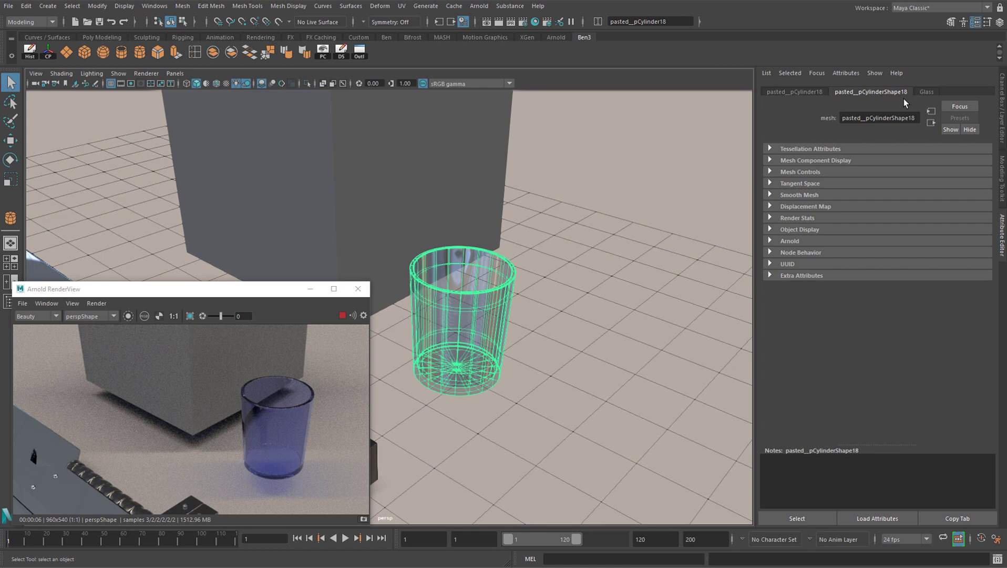
click(780, 242)
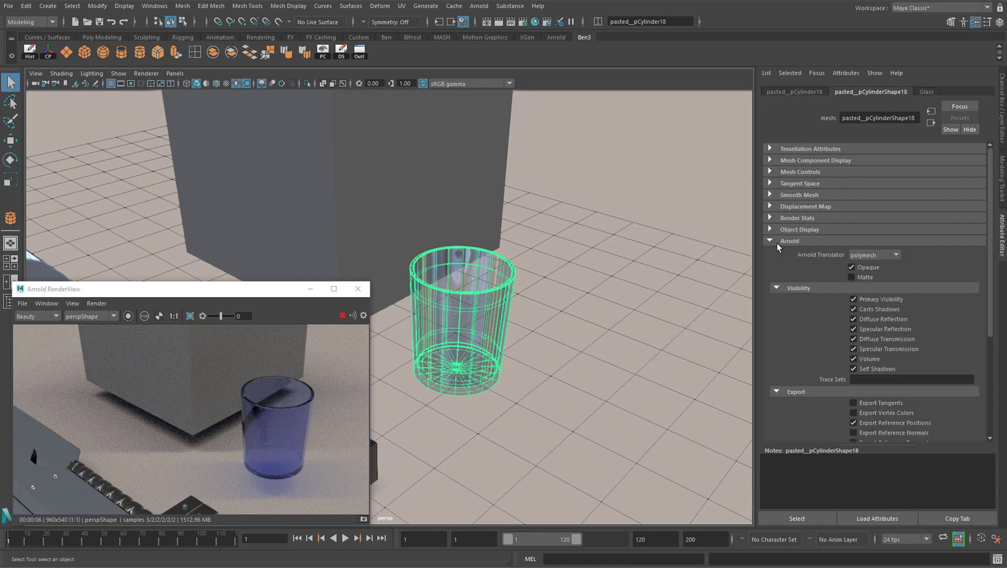
click(851, 267)
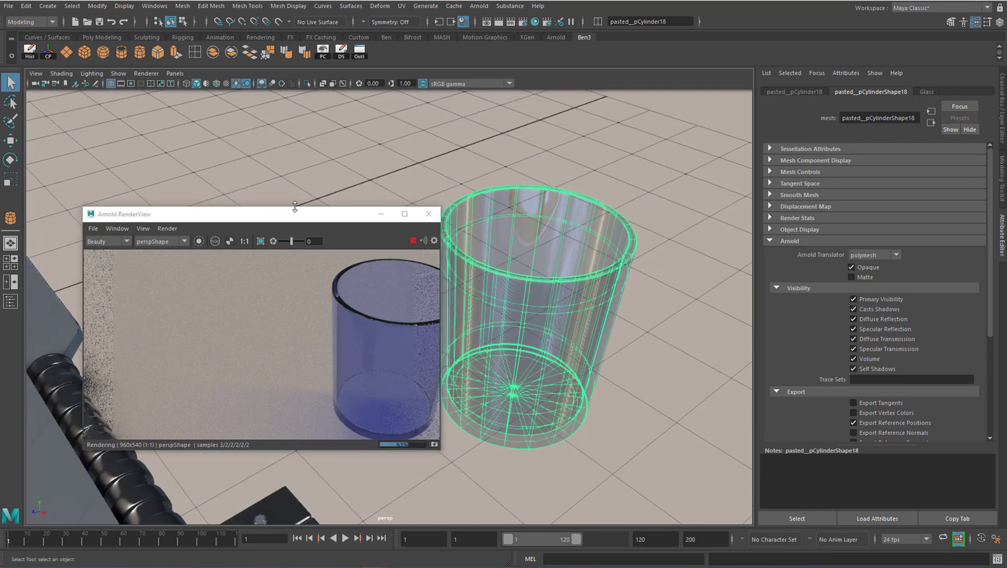
drag(295, 209, 243, 189)
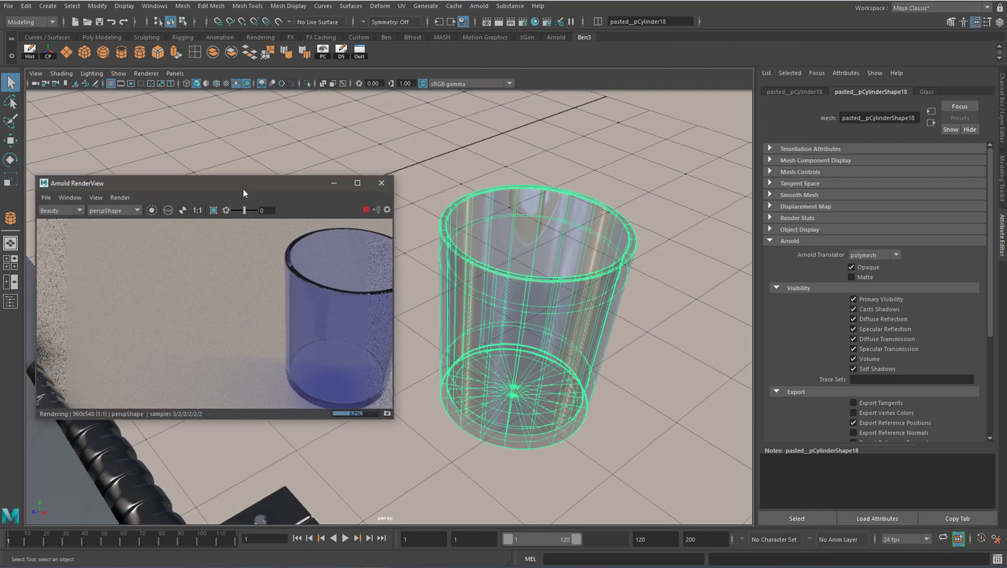
Assign a new aiStandardSurface material to the cup and name it Plastic.
right_drag(491, 213, 498, 483)
click(306, 197)
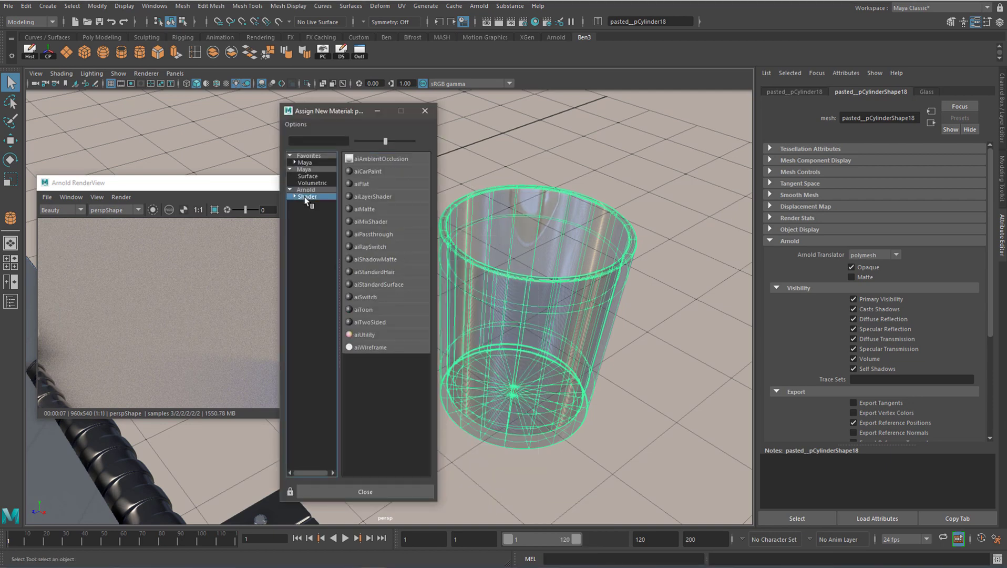
click(386, 287)
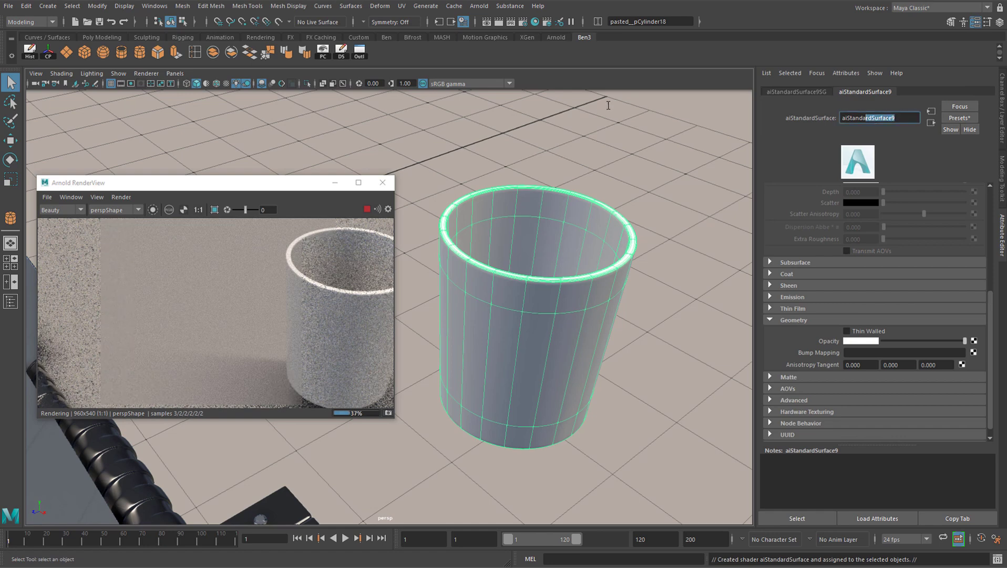
text(Plastic)
key(Return)
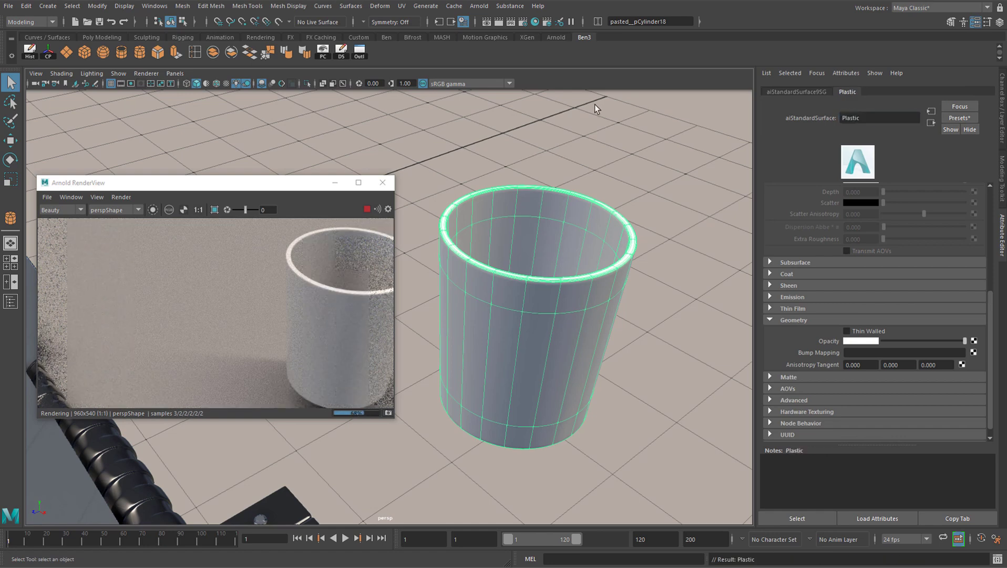
Apply the Plastic preset to the cup's Plastic material and bring the whole cup into the render.
click(959, 117)
click(987, 389)
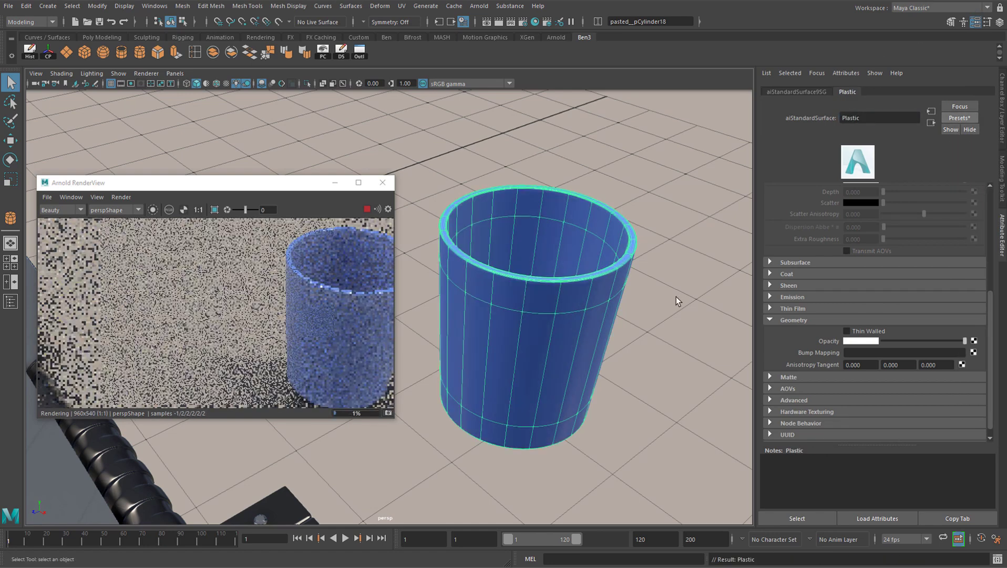
alt+middle_drag(556, 284, 491, 252)
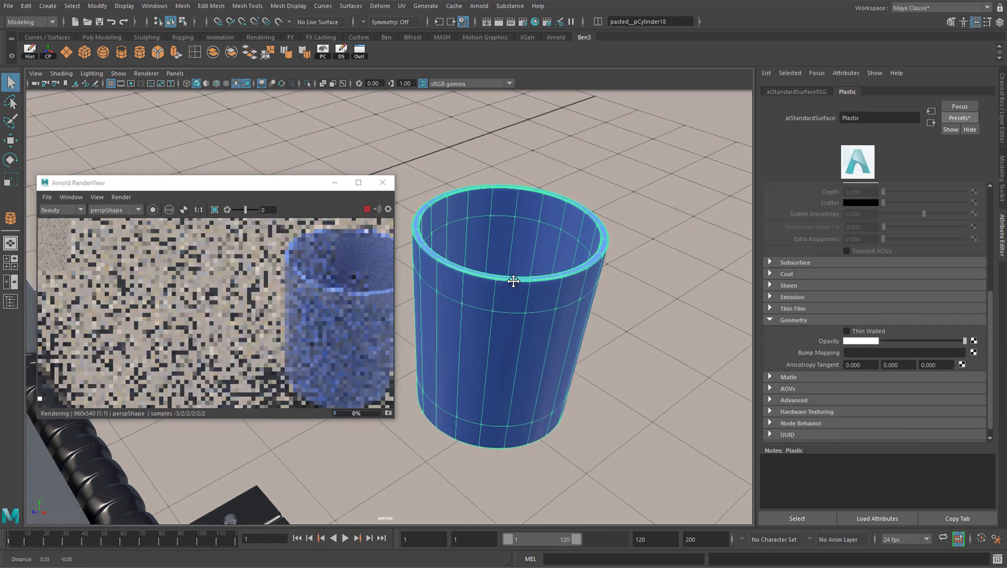
Set the Plastic material's base color to black and reposition the render window.
scroll(872, 227, up, 5)
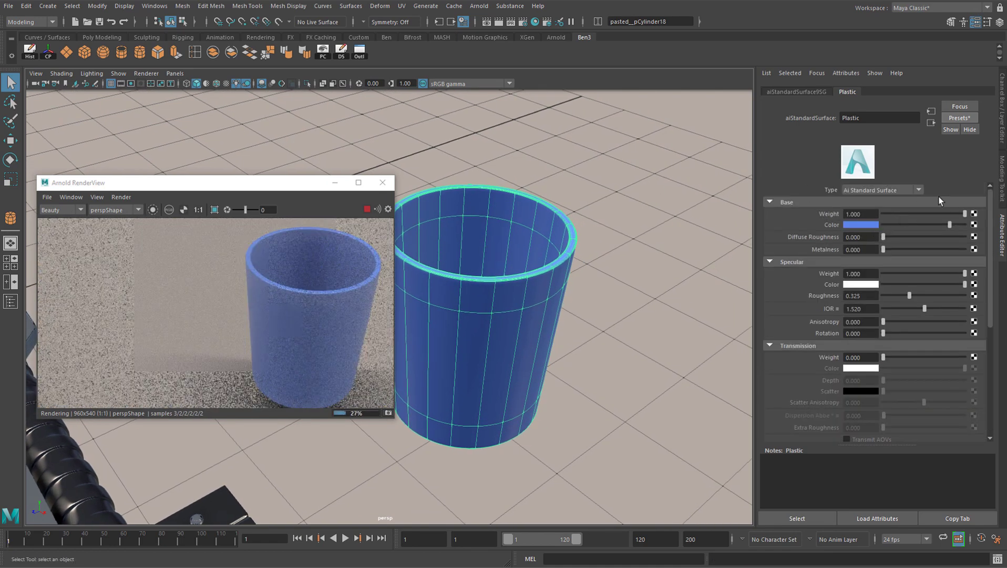
click(850, 226)
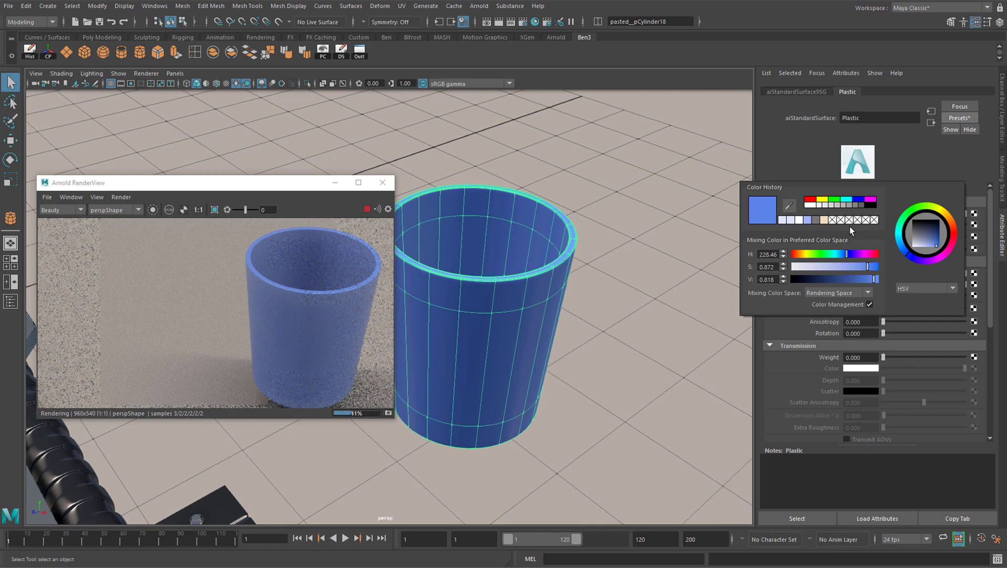
click(855, 225)
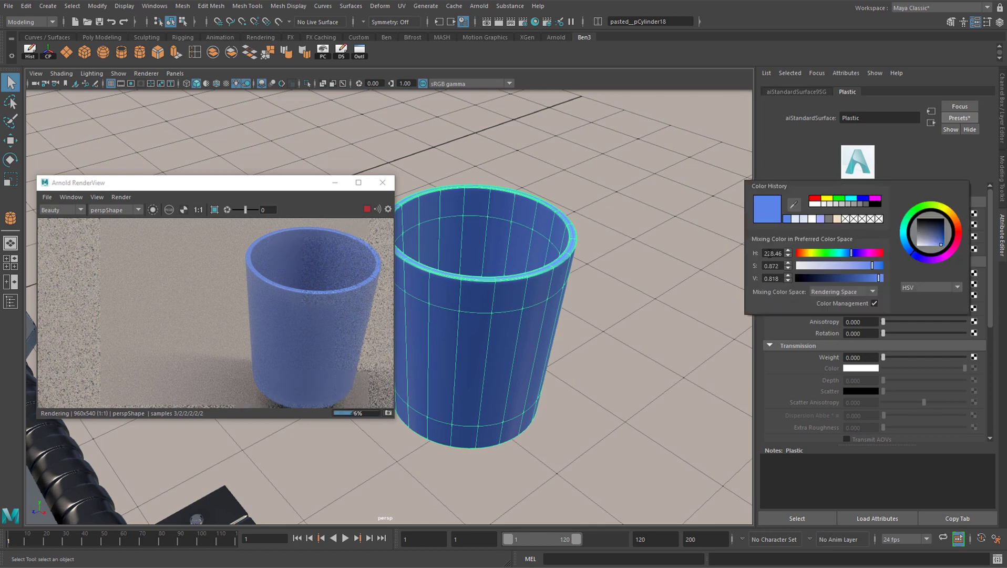
drag(841, 278, 823, 284)
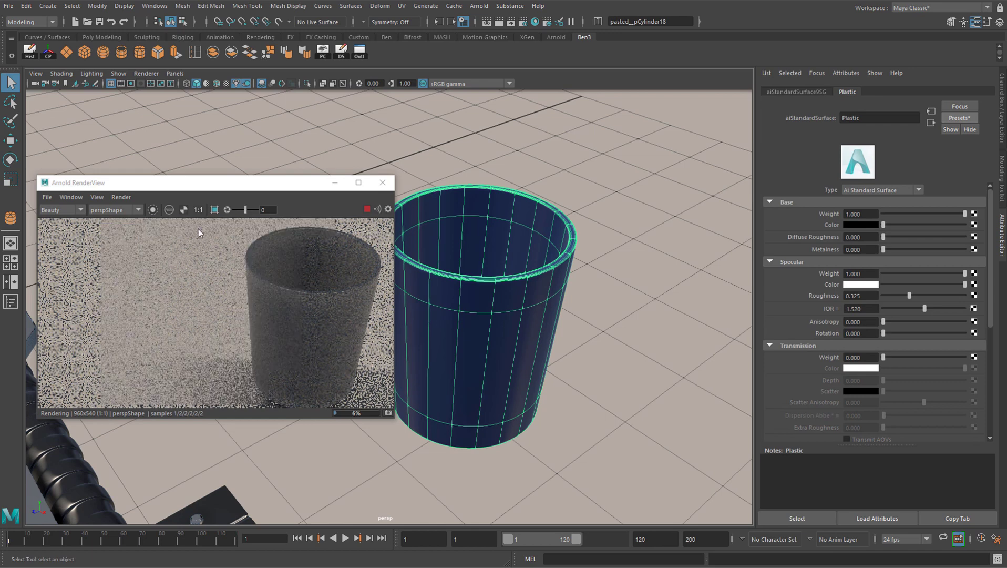
drag(153, 187, 159, 156)
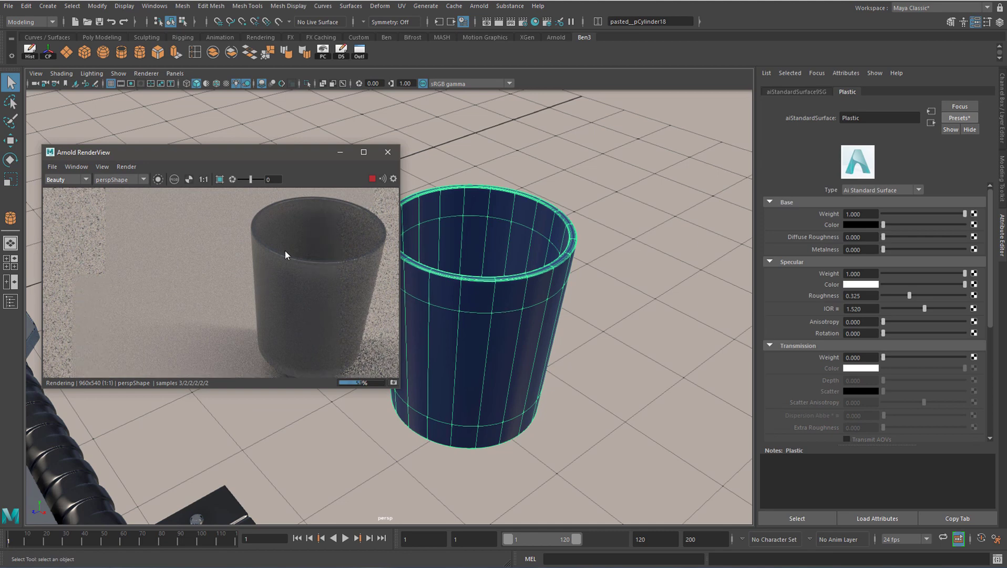
Try a dark red base color on the cup's Plastic material and return it to black.
click(488, 286)
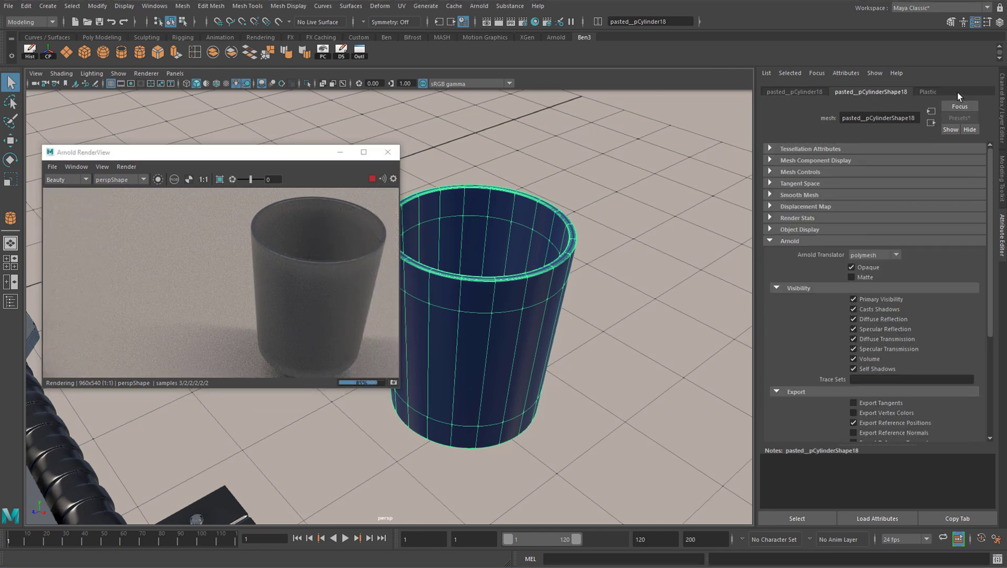
click(929, 92)
click(853, 225)
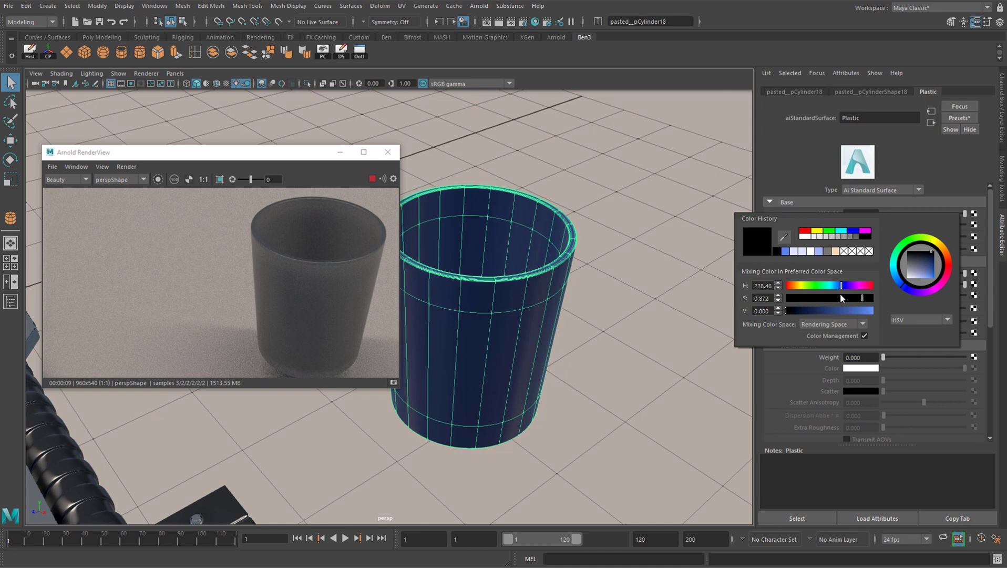
click(855, 228)
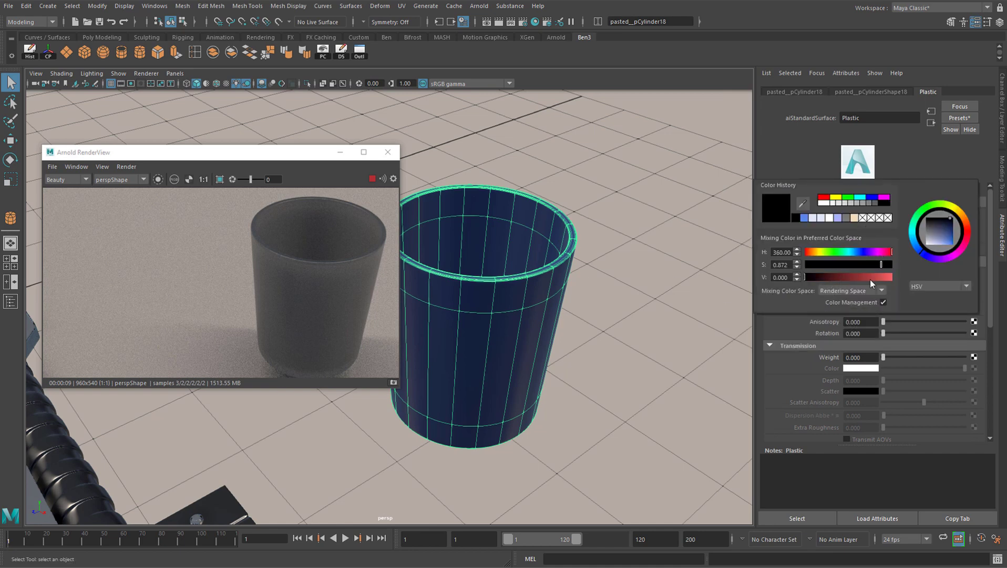
drag(812, 275, 843, 276)
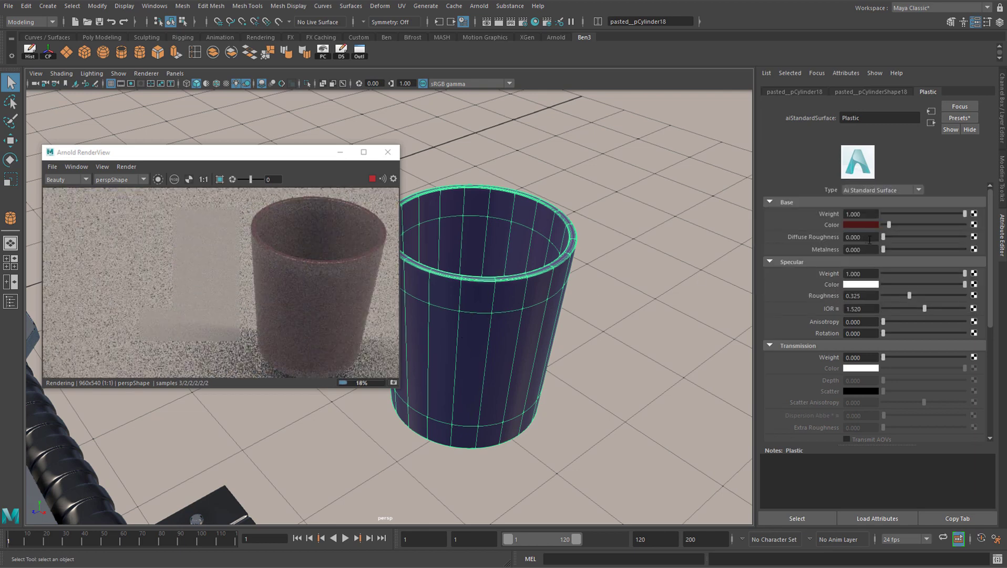
drag(889, 225, 873, 227)
Adjust the Plastic material's Subsurface settings to remove the cup's blue tint.
scroll(773, 320, down, 4)
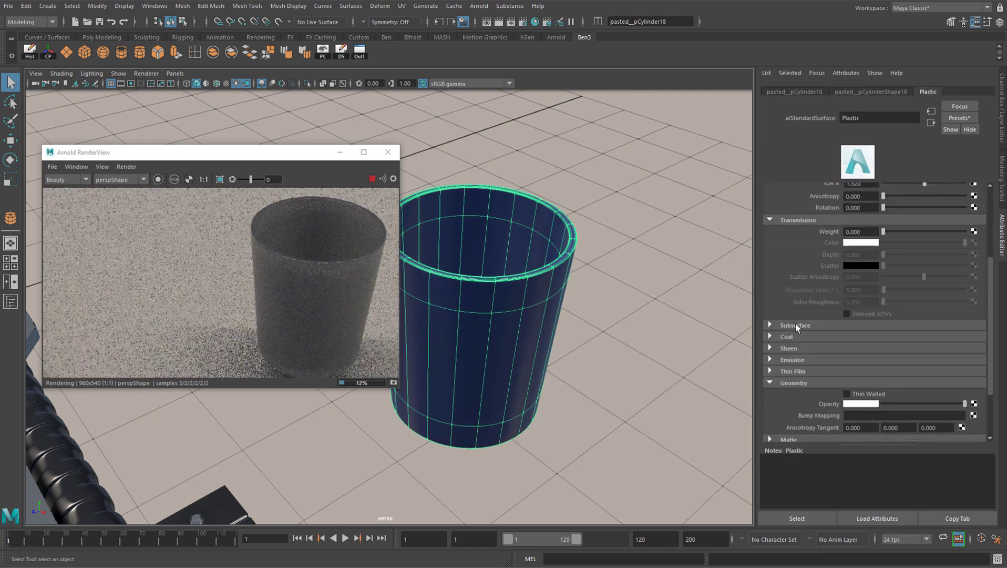
click(785, 324)
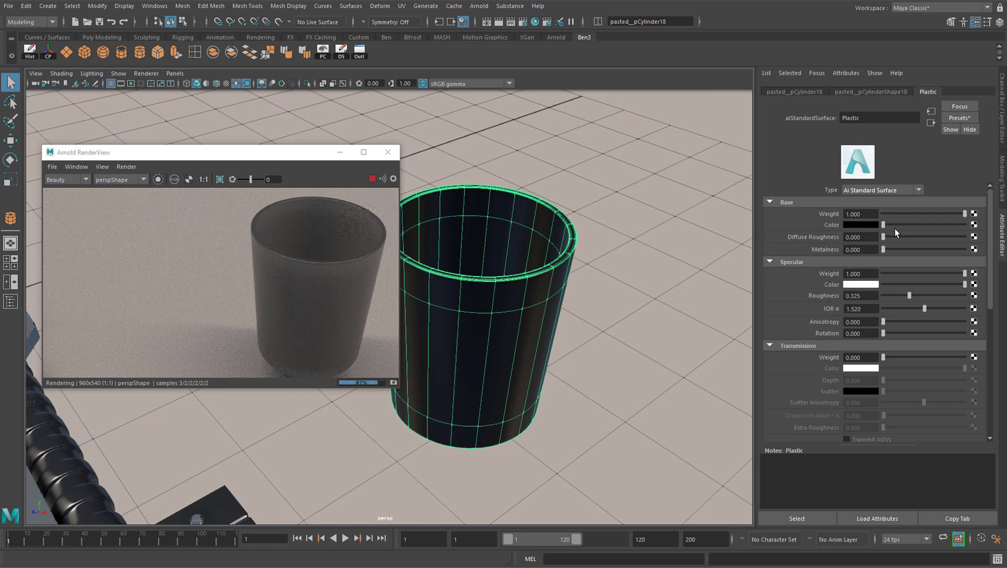
Try a dark red base color on the cup's Plastic material, with saturation 1 and value 0.387.
scroll(851, 239, up, 4)
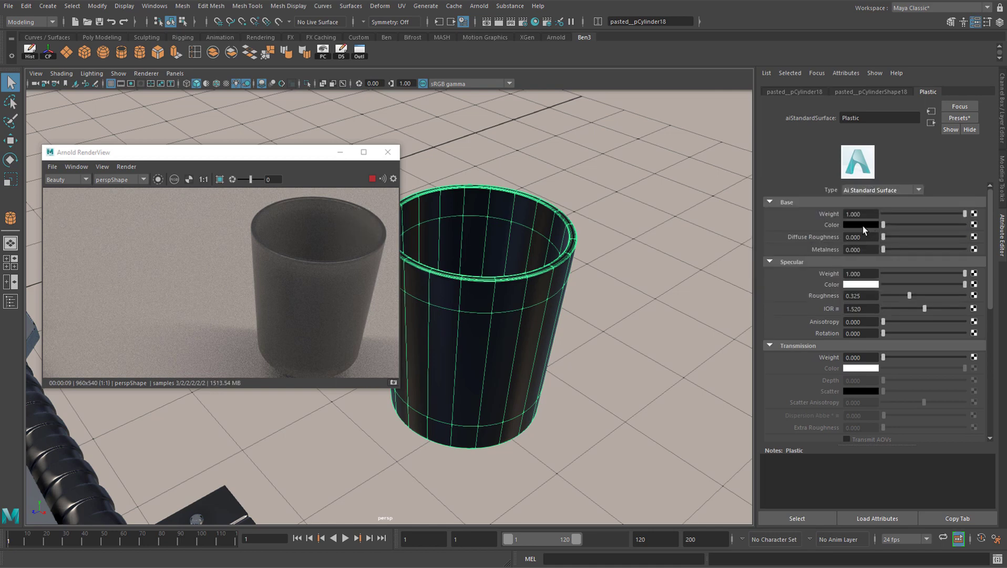
click(862, 225)
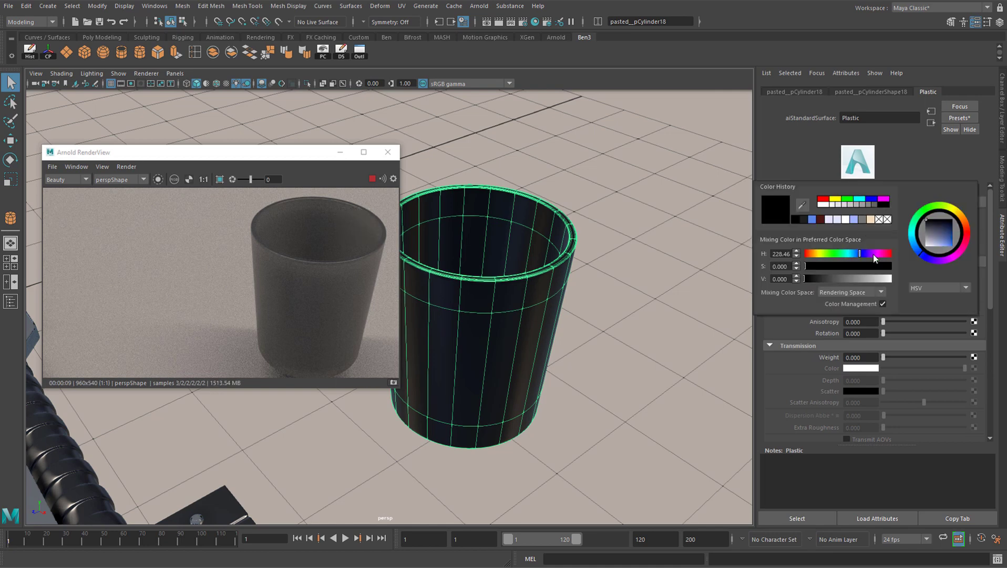
click(868, 279)
drag(877, 267, 897, 267)
click(891, 254)
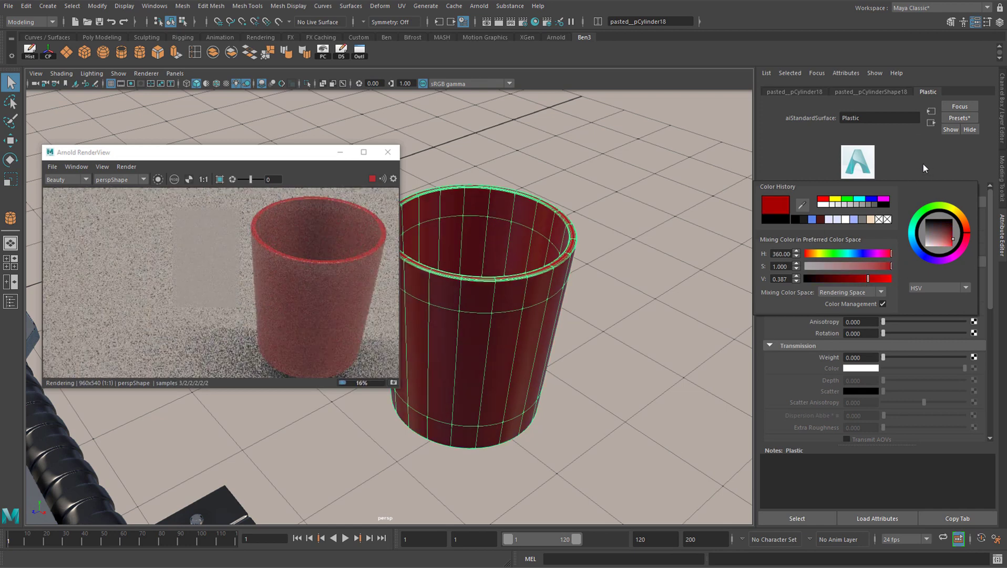
Try matching the Plastic material's subsurface color to its dark red base color by sampling it with the eyedropper.
click(770, 261)
click(770, 272)
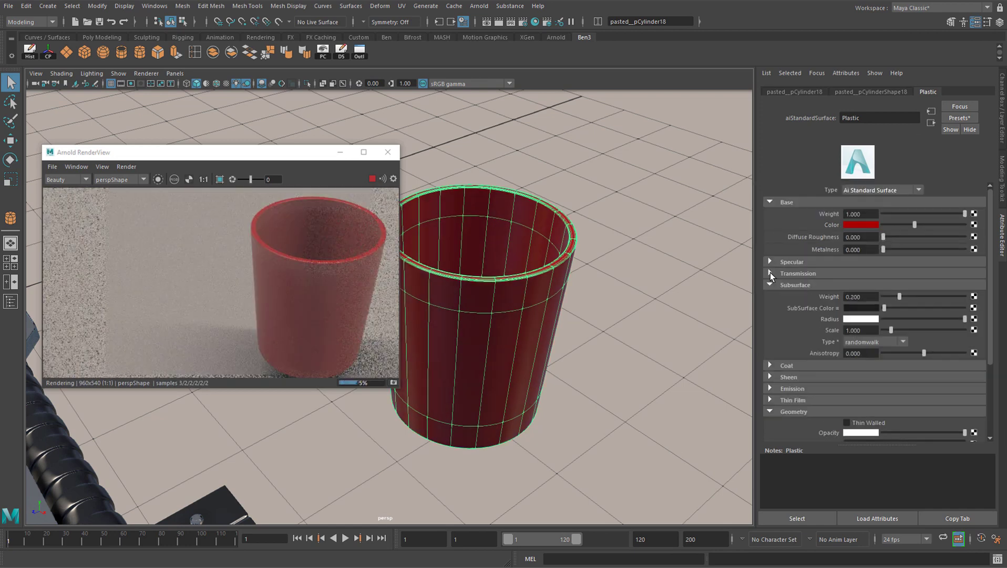
click(862, 309)
click(801, 284)
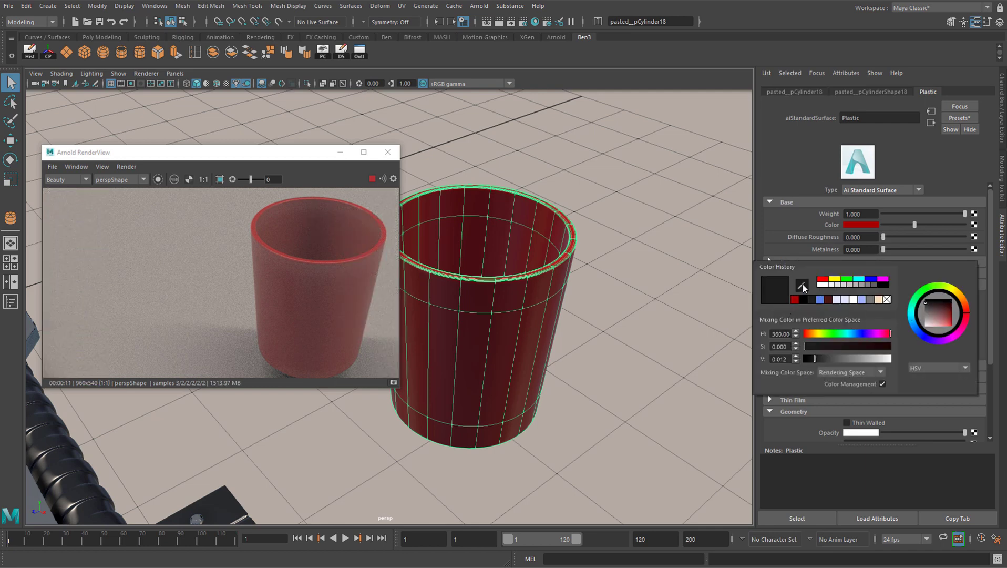
click(862, 222)
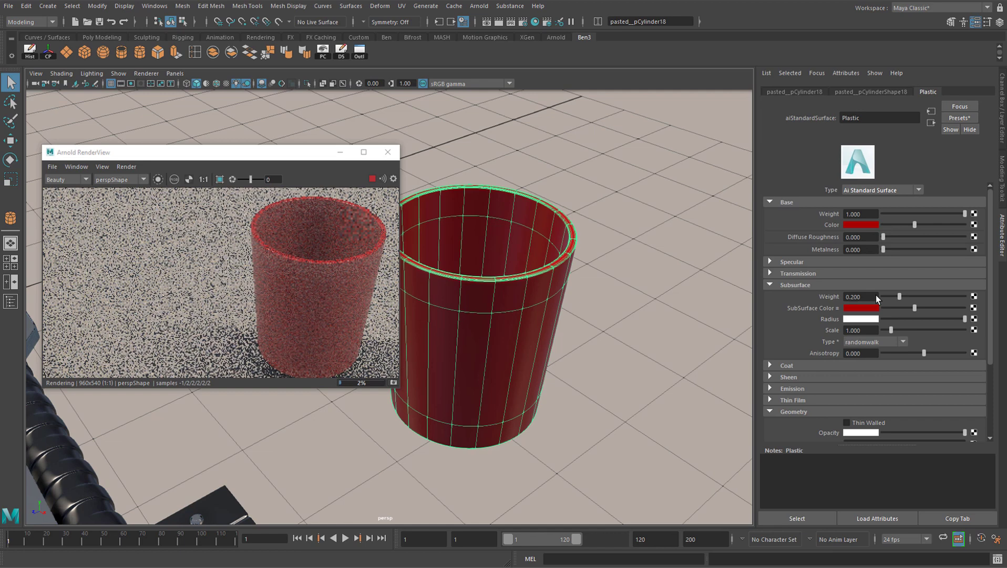
click(861, 308)
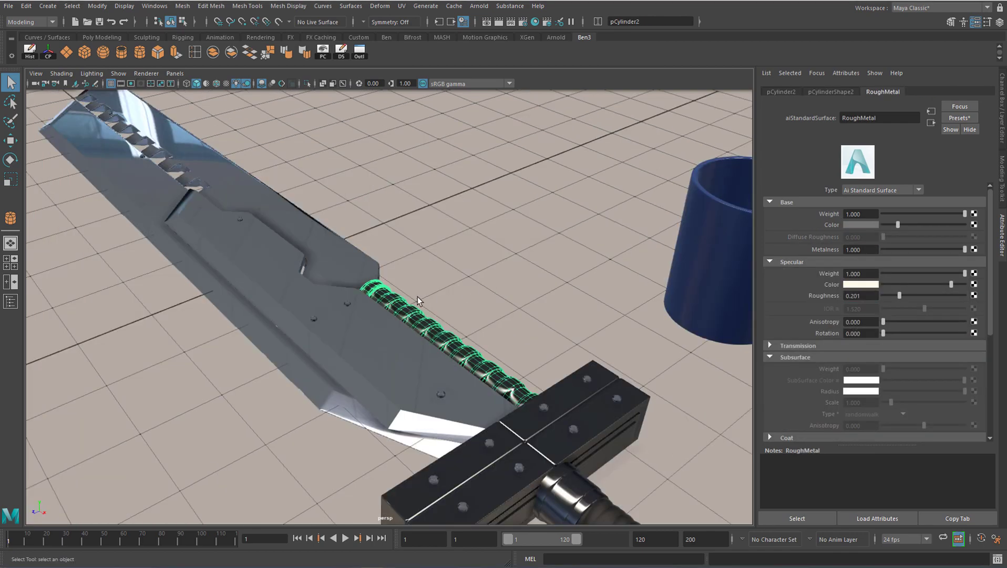
Switch the ribbed cylinder beside the sword blade to face selection and select its ribbed section's faces.
alt+drag(417, 297, 487, 344)
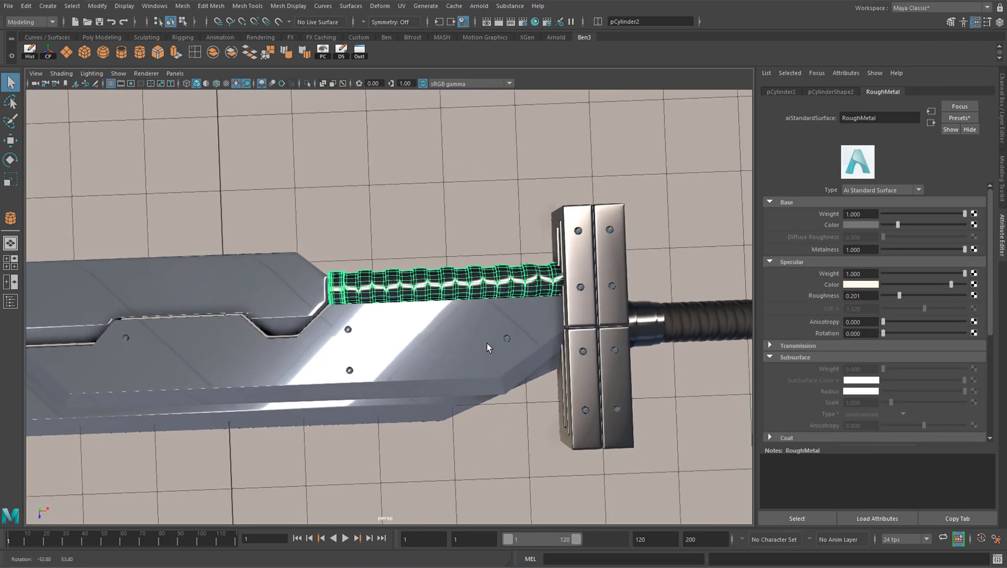
scroll(487, 343, up, 5)
right_click(352, 269)
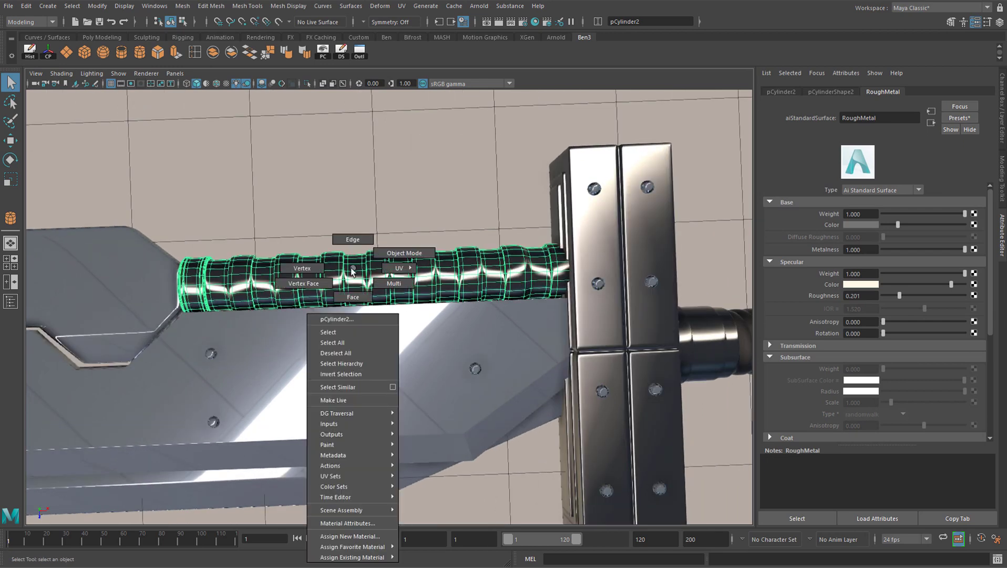
click(352, 297)
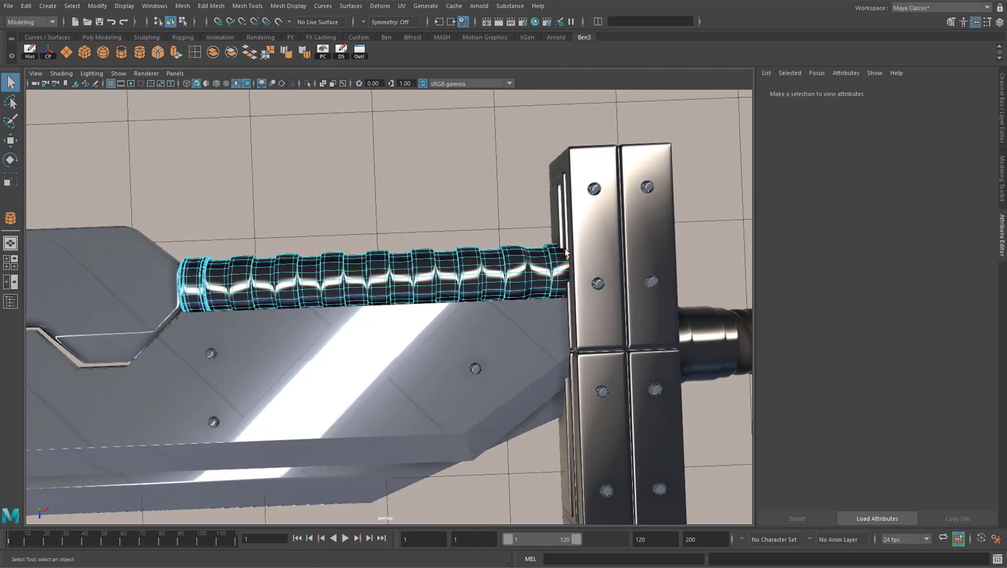
right_drag(309, 276, 310, 306)
drag(223, 389, 222, 389)
scroll(420, 300, up, 5)
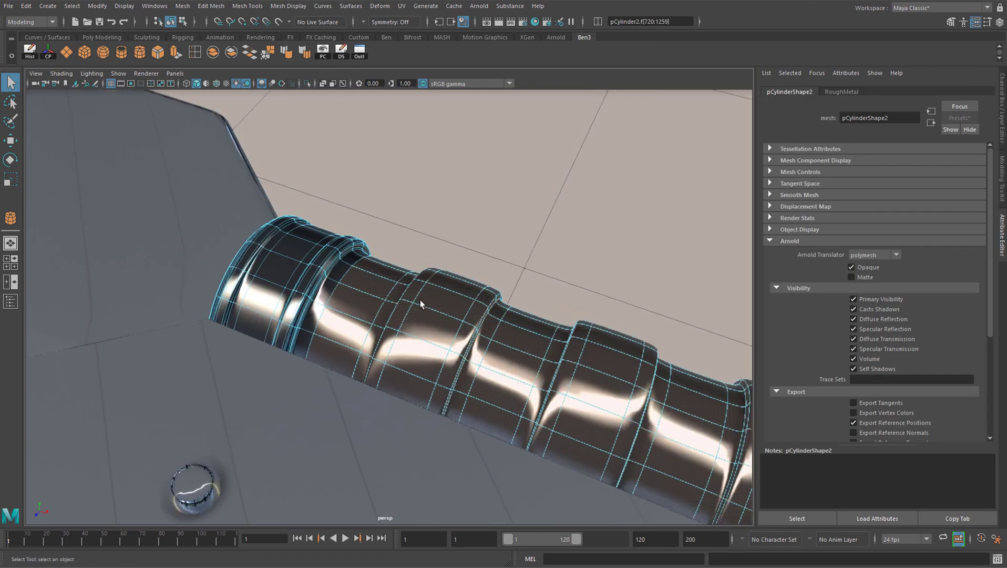
scroll(429, 298, up, 3)
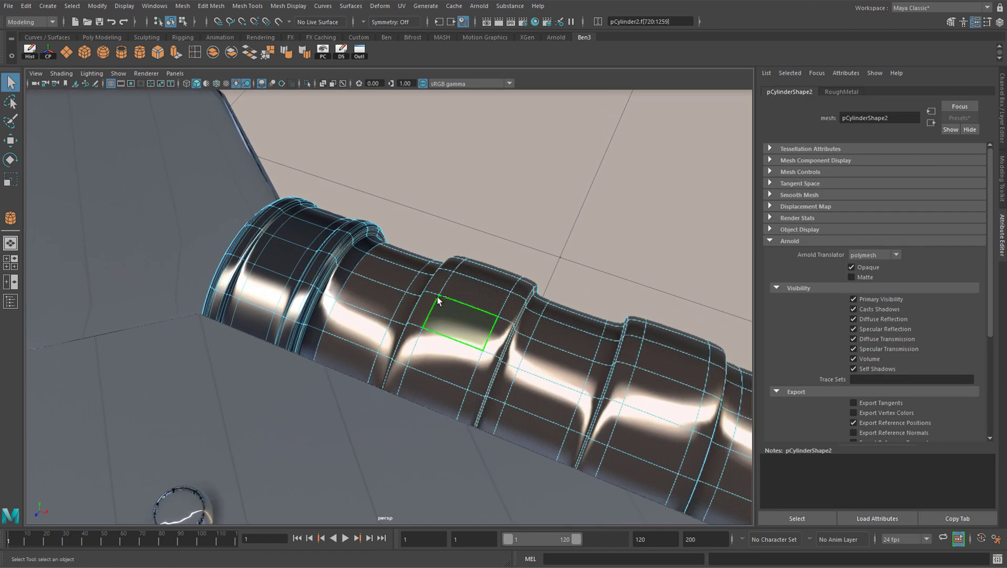
key(shift+period)
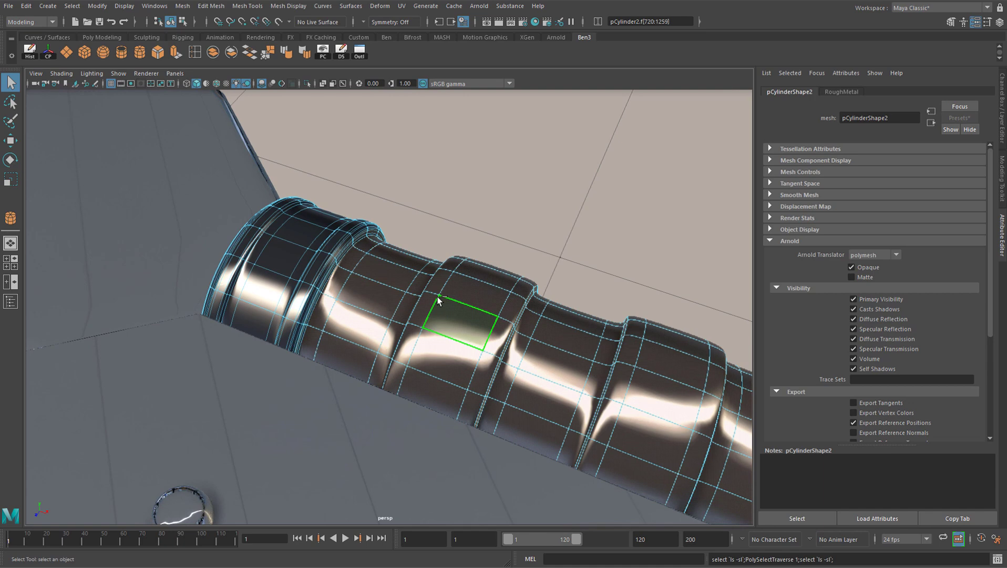
Assign the existing Rubber material to the selected faces of the ribbed cylinder and check it alongside the sword.
scroll(451, 279, down, 3)
alt+drag(456, 294, 372, 260)
right_click(371, 260)
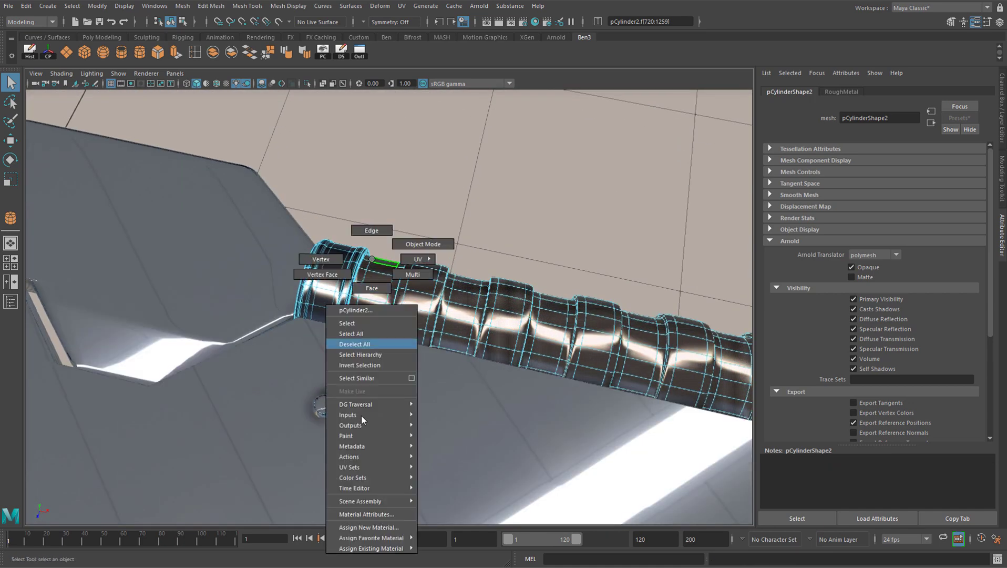
mouse_move(392, 548)
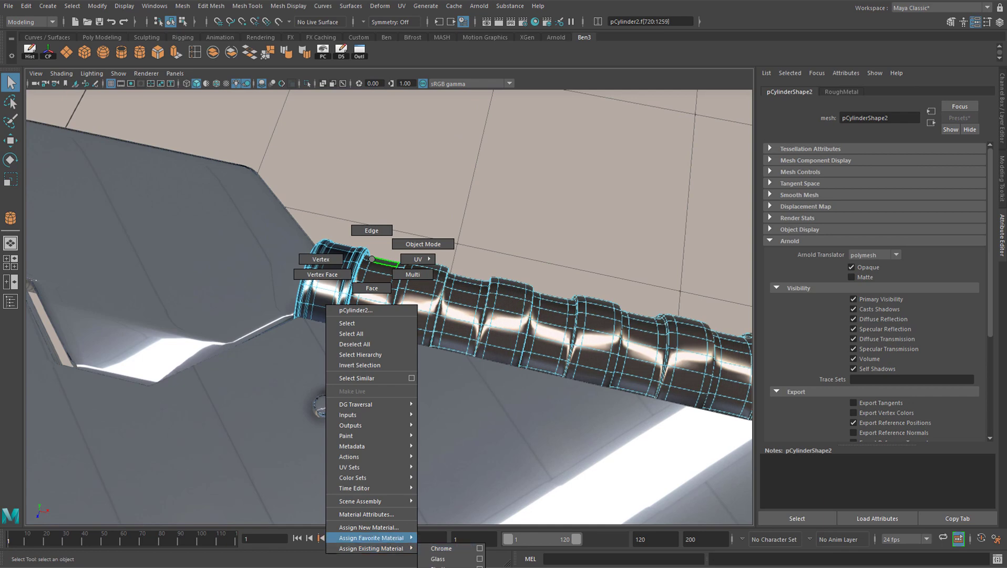
click(441, 567)
right_drag(476, 296, 513, 278)
alt+drag(512, 278, 478, 180)
scroll(469, 298, down, 3)
scroll(477, 181, down, 5)
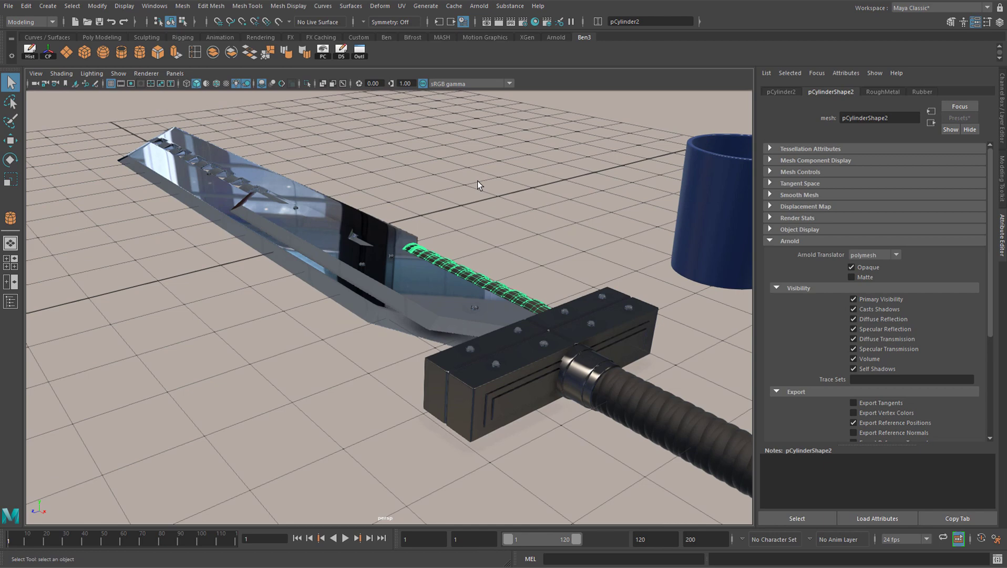
alt+drag(499, 222, 405, 230)
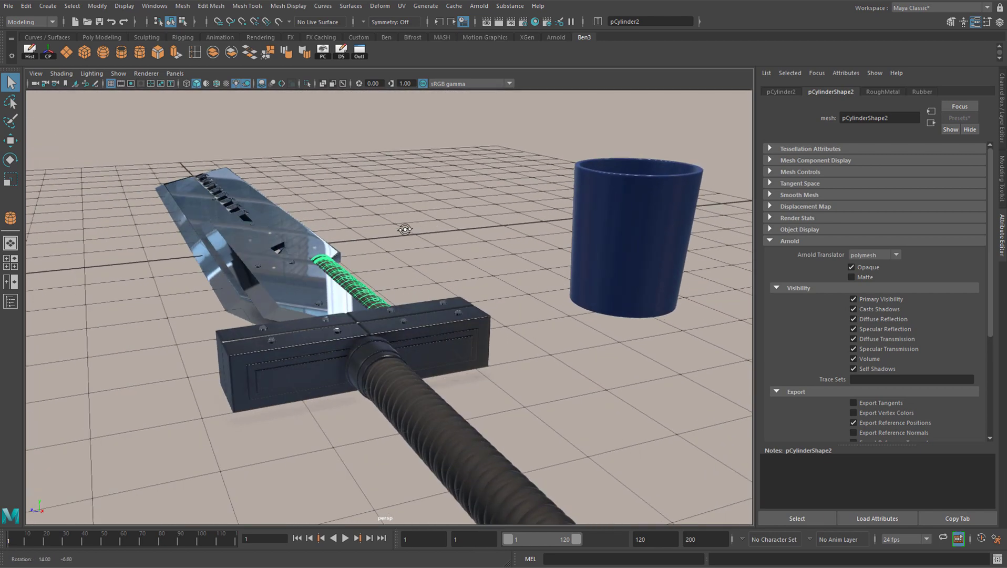
Open Hypershade and preview the Chrome, Glass, Plastic and Rubber materials on the shader ball.
click(534, 24)
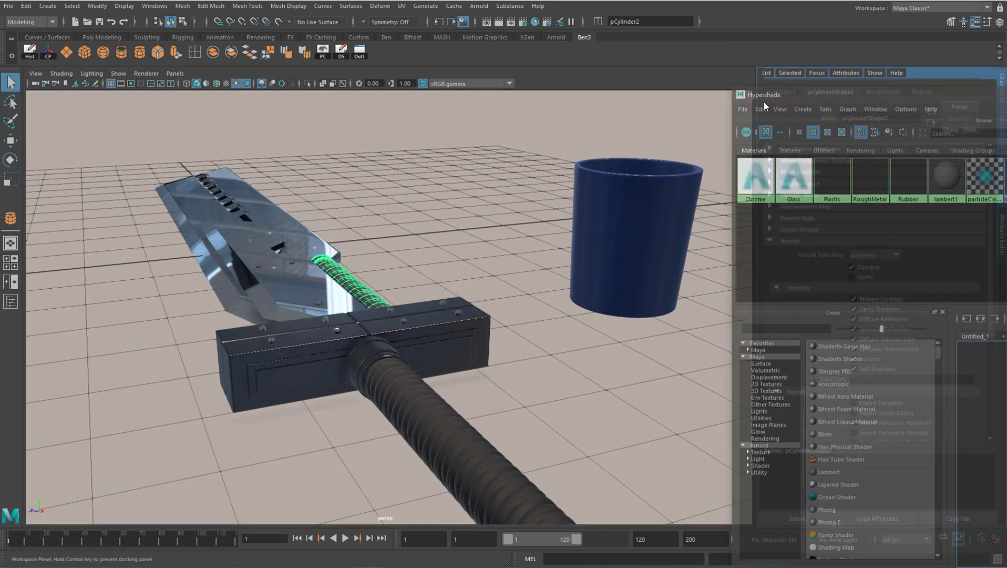
drag(401, 113, 453, 111)
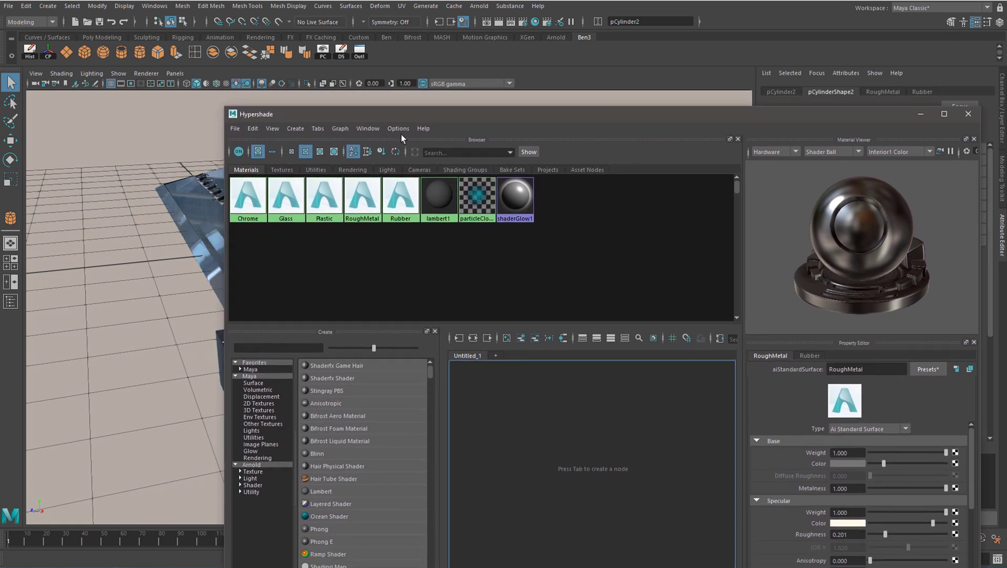
click(252, 205)
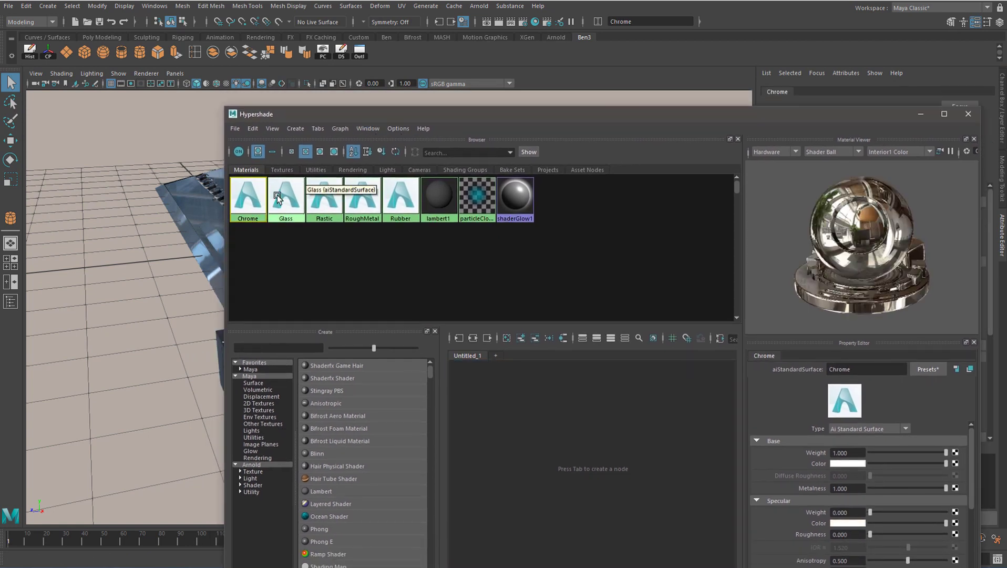
click(277, 195)
click(321, 201)
click(401, 199)
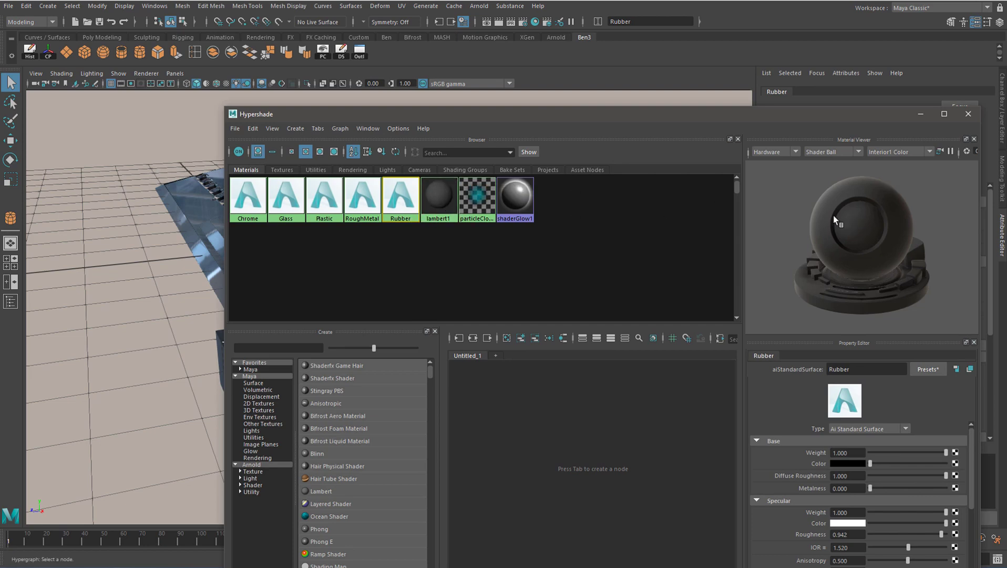
Reposition Hypershade and compare the Plastic, Chrome and Glass materials, examining the Glass material's properties.
drag(680, 101, 649, 97)
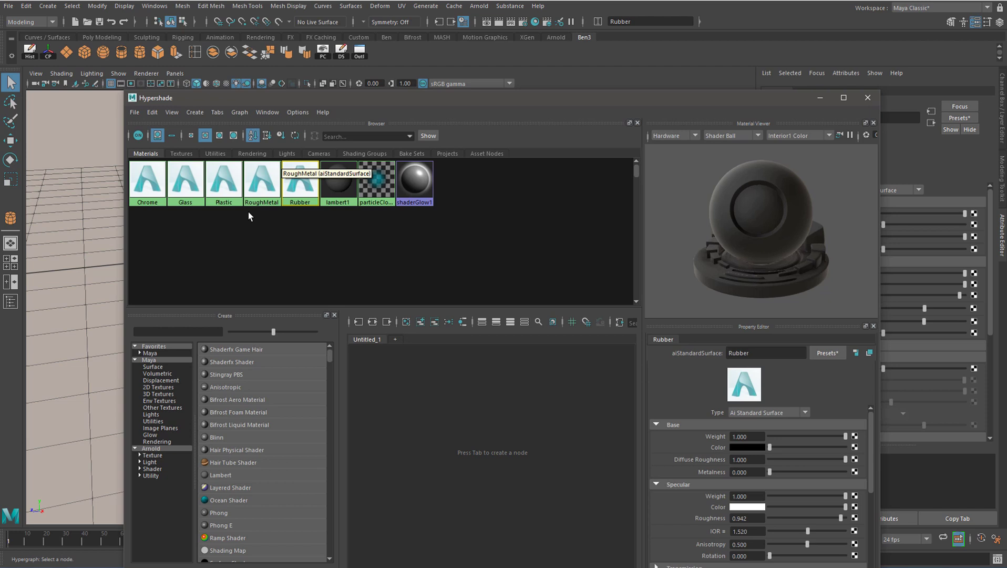
click(225, 179)
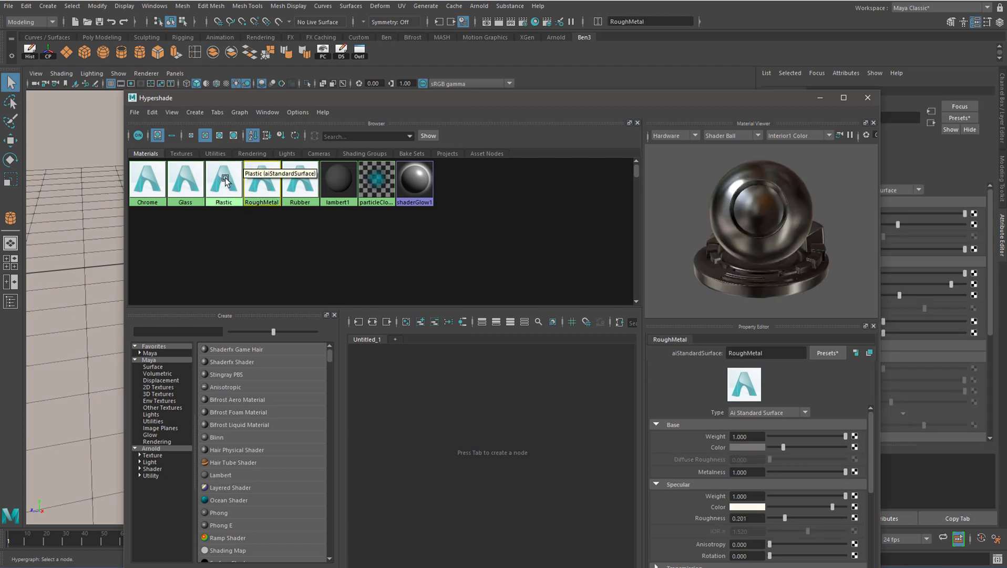
click(193, 180)
click(158, 180)
click(190, 181)
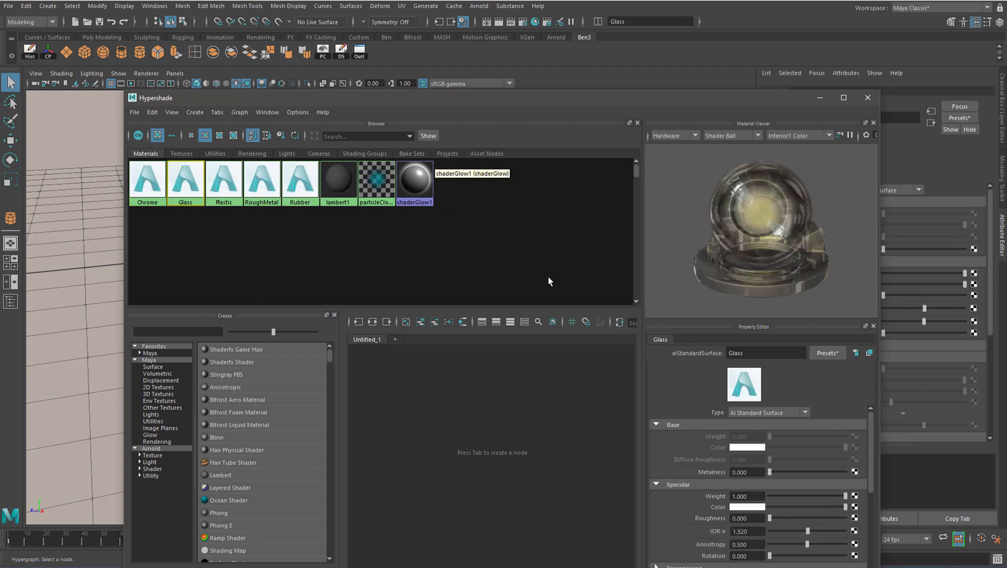
scroll(747, 464, down, 5)
scroll(744, 464, up, 5)
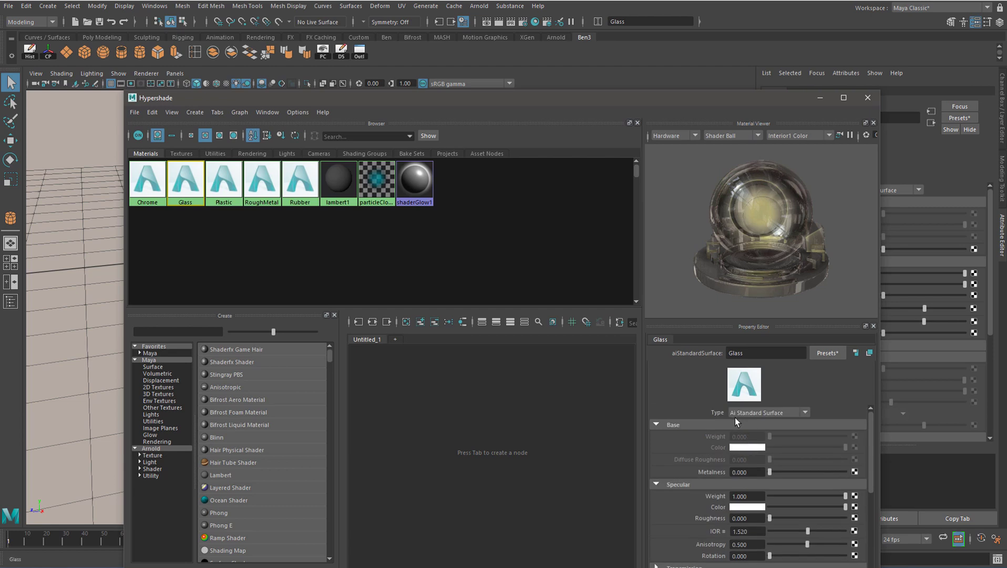
Graph the Rubber material's node network in Hypershade and examine its shader connections.
right_click(295, 186)
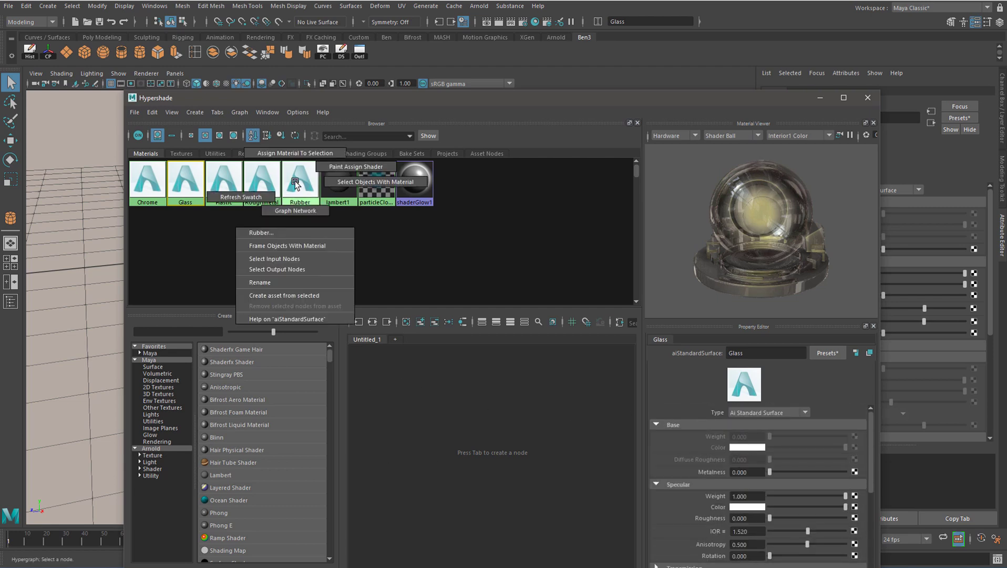
click(297, 210)
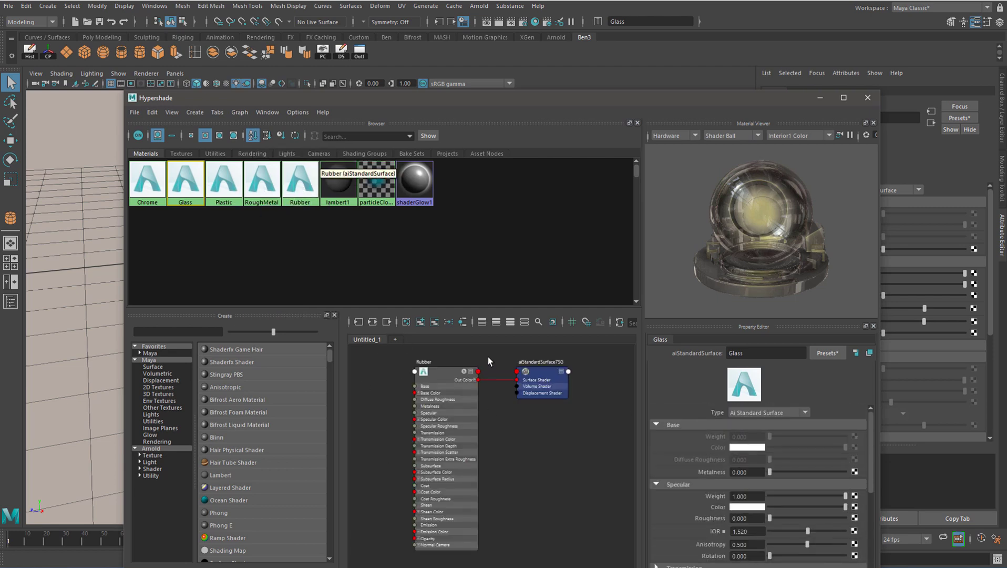
scroll(438, 425, down, 3)
scroll(438, 424, up, 3)
scroll(438, 425, down, 1)
Return from Hypershade to the scene and select the chrome inset panel on the sword blade.
alt+middle_drag(430, 407, 509, 444)
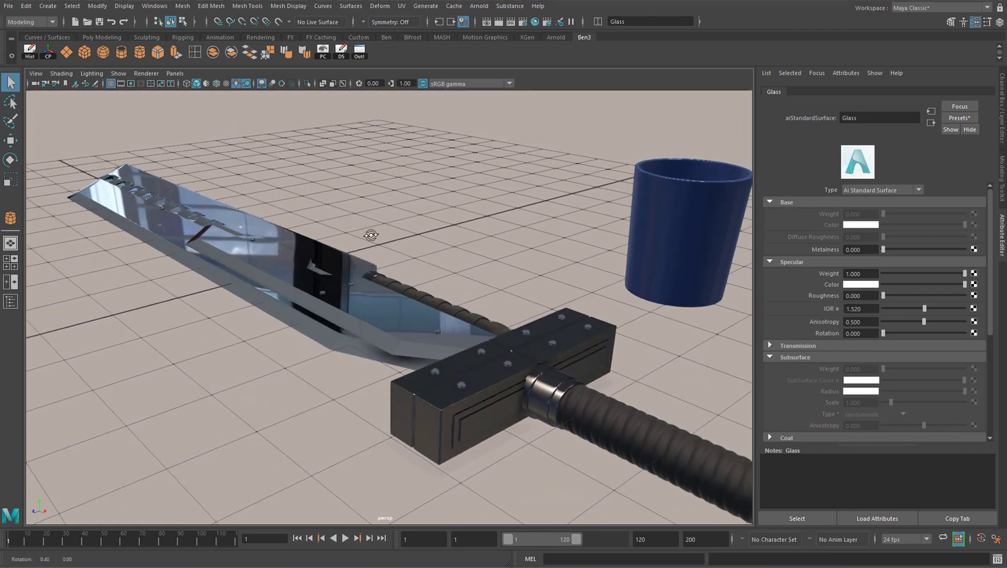
click(291, 270)
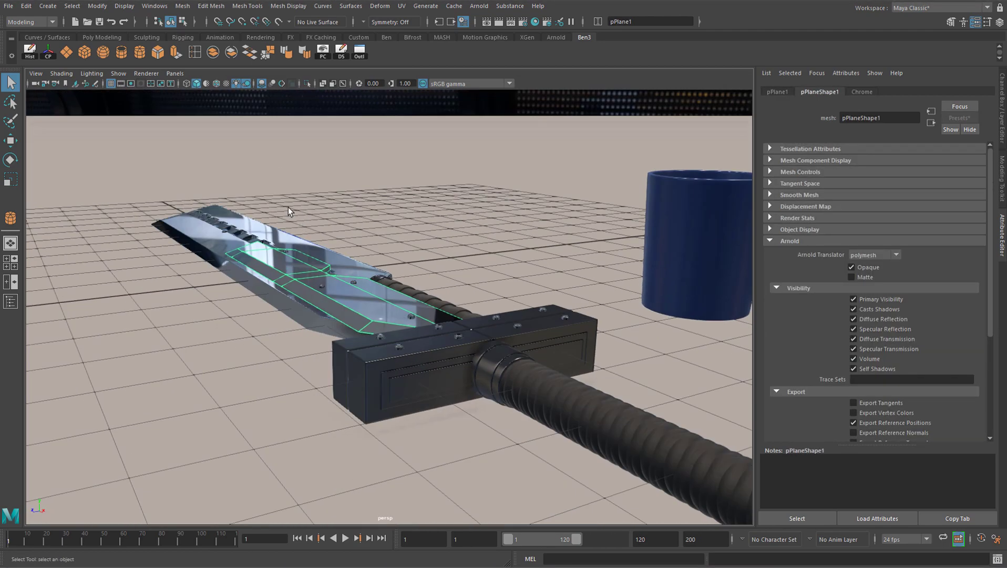